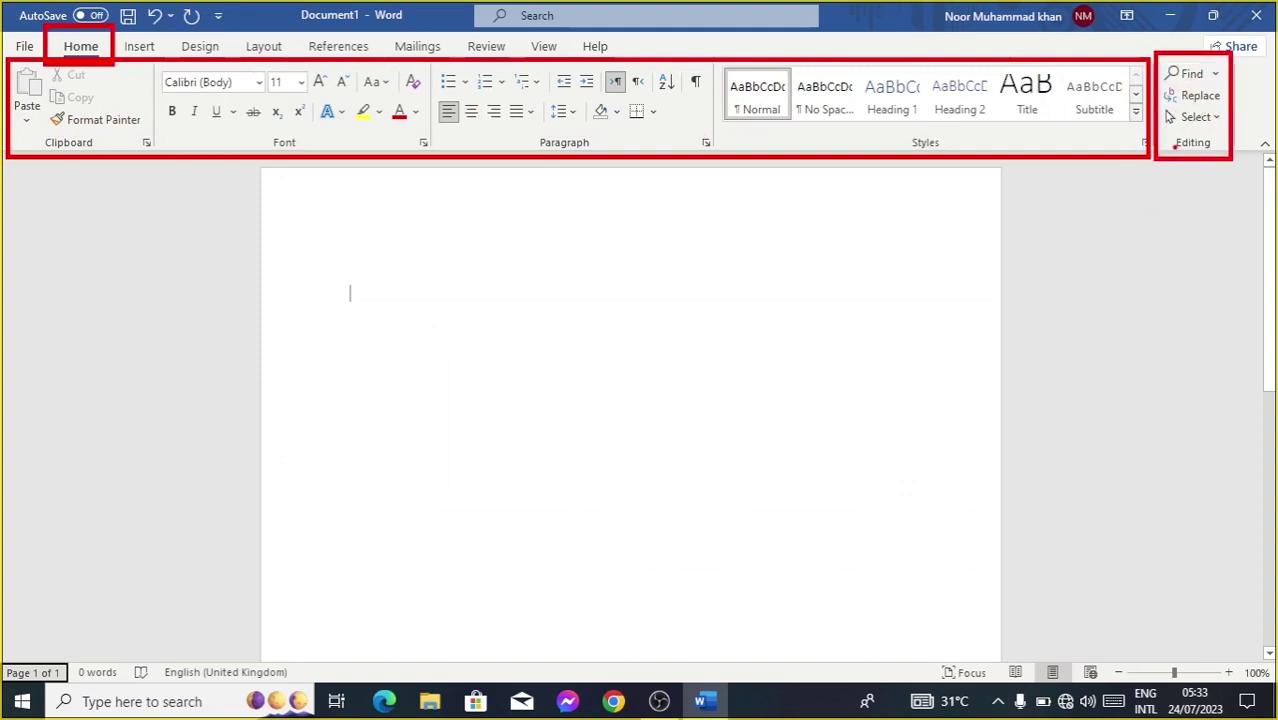
left_click_drag(1172, 146, 1100, 345)
key("Escape")
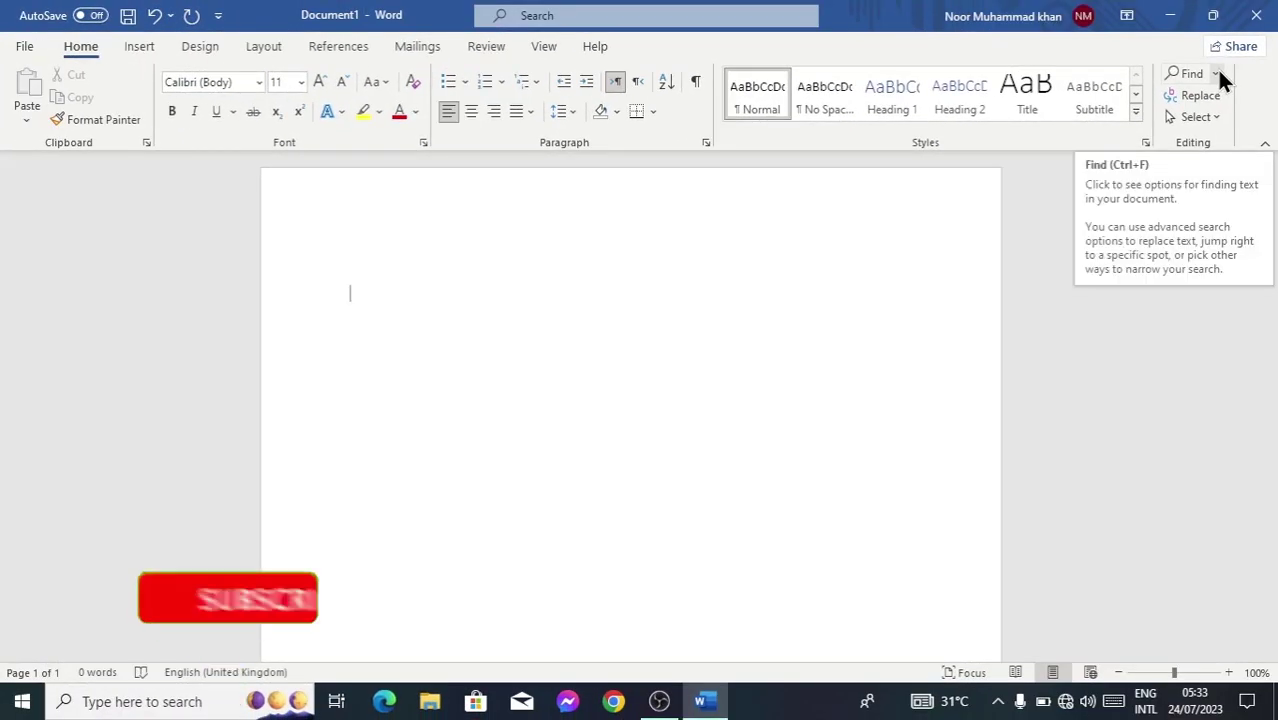
left_click(1216, 70)
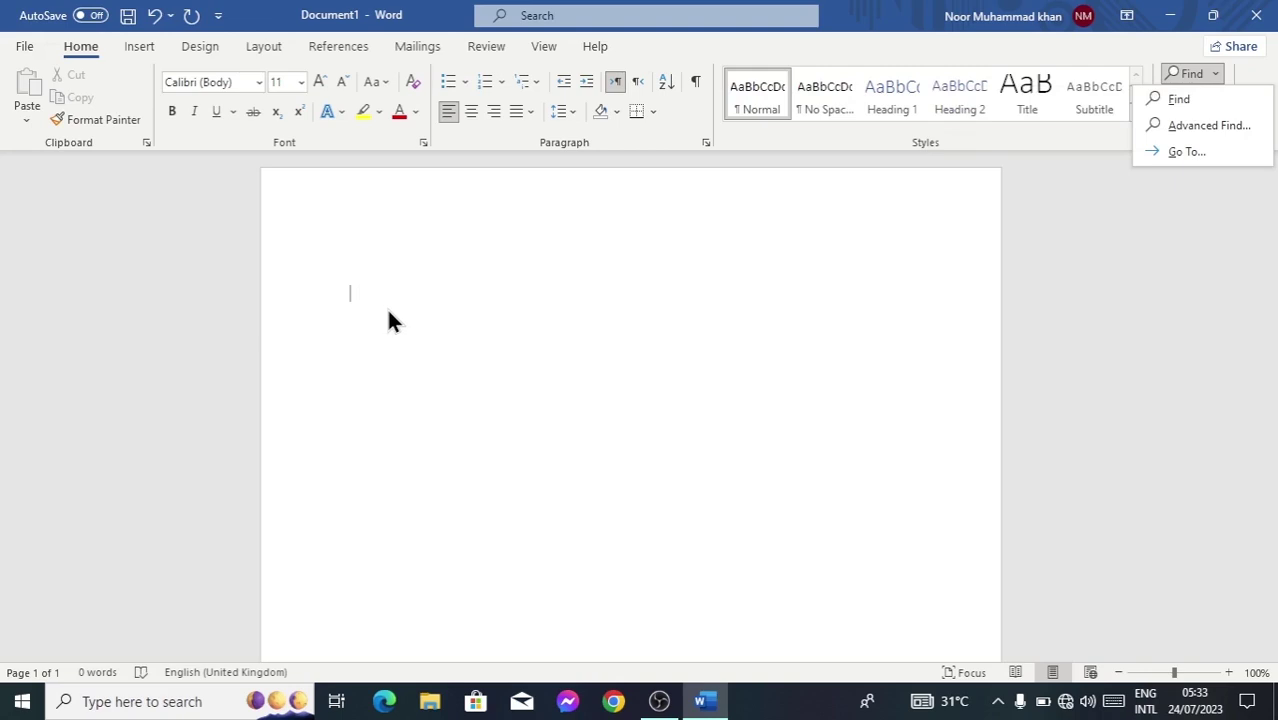
Step: Fill the blank document with sample paragraphs by entering =rand() on the first line
left_click(358, 282)
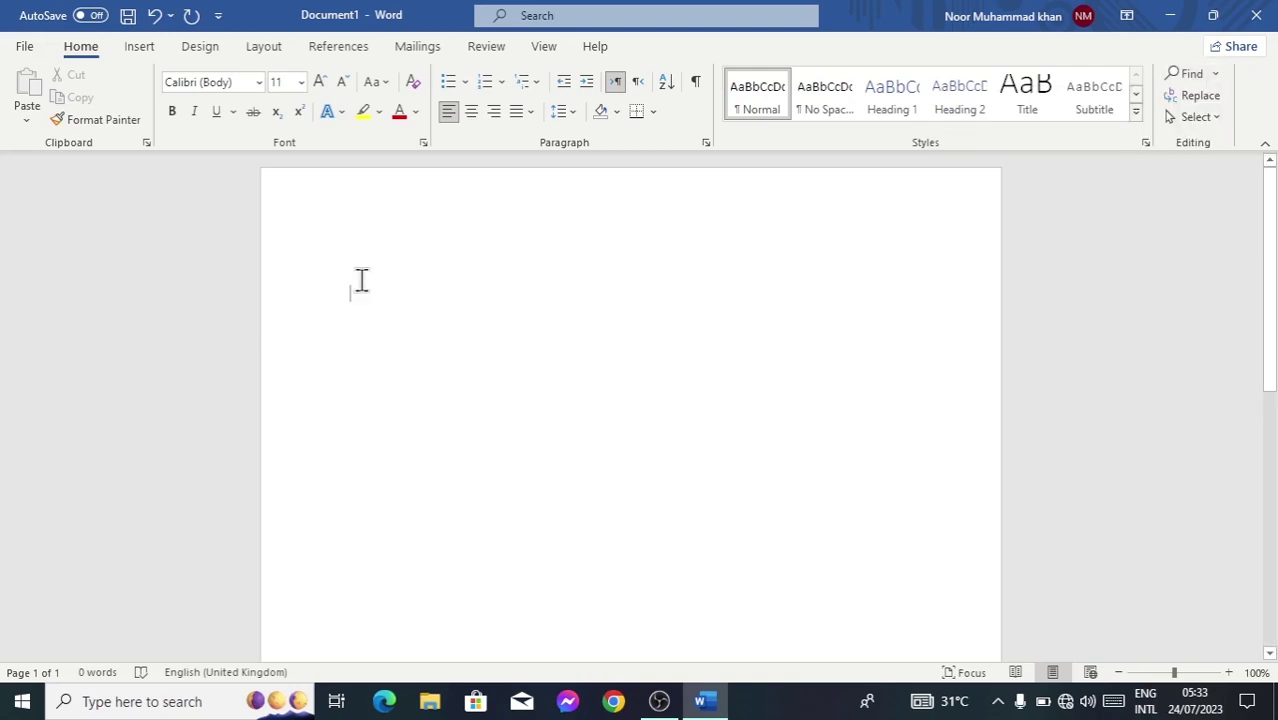
type("=")
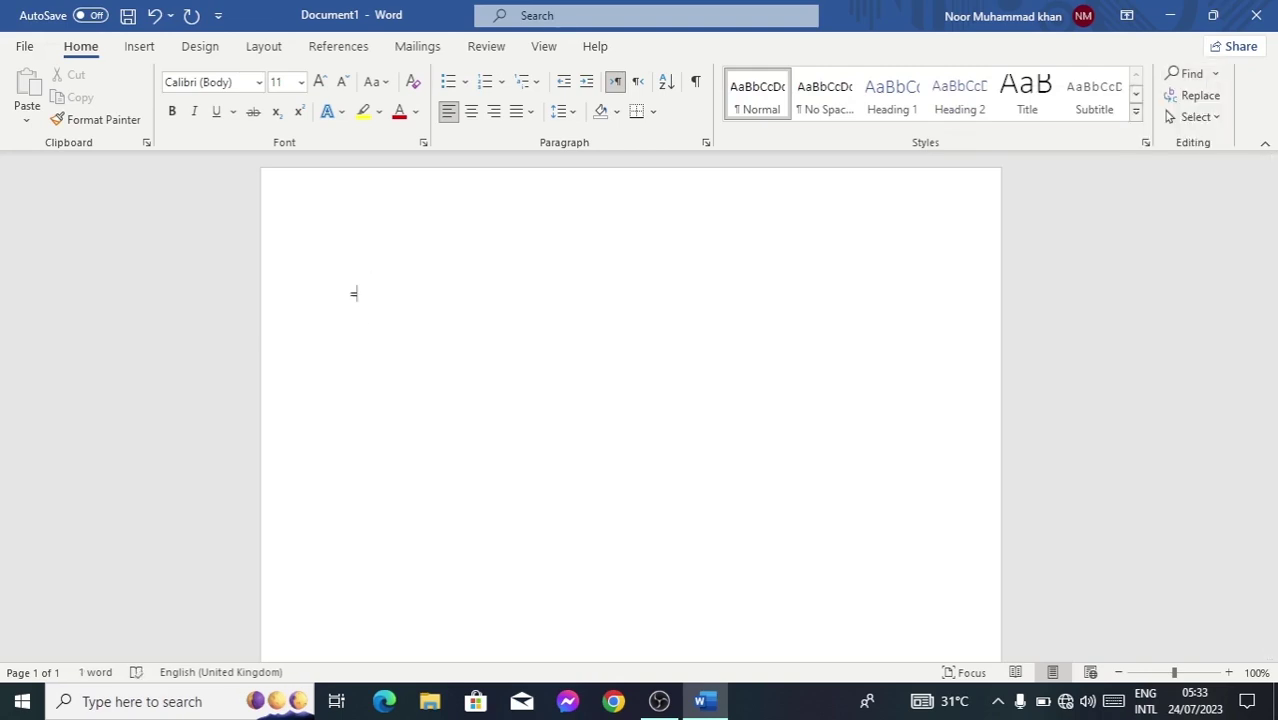
type("rand()")
key("Return")
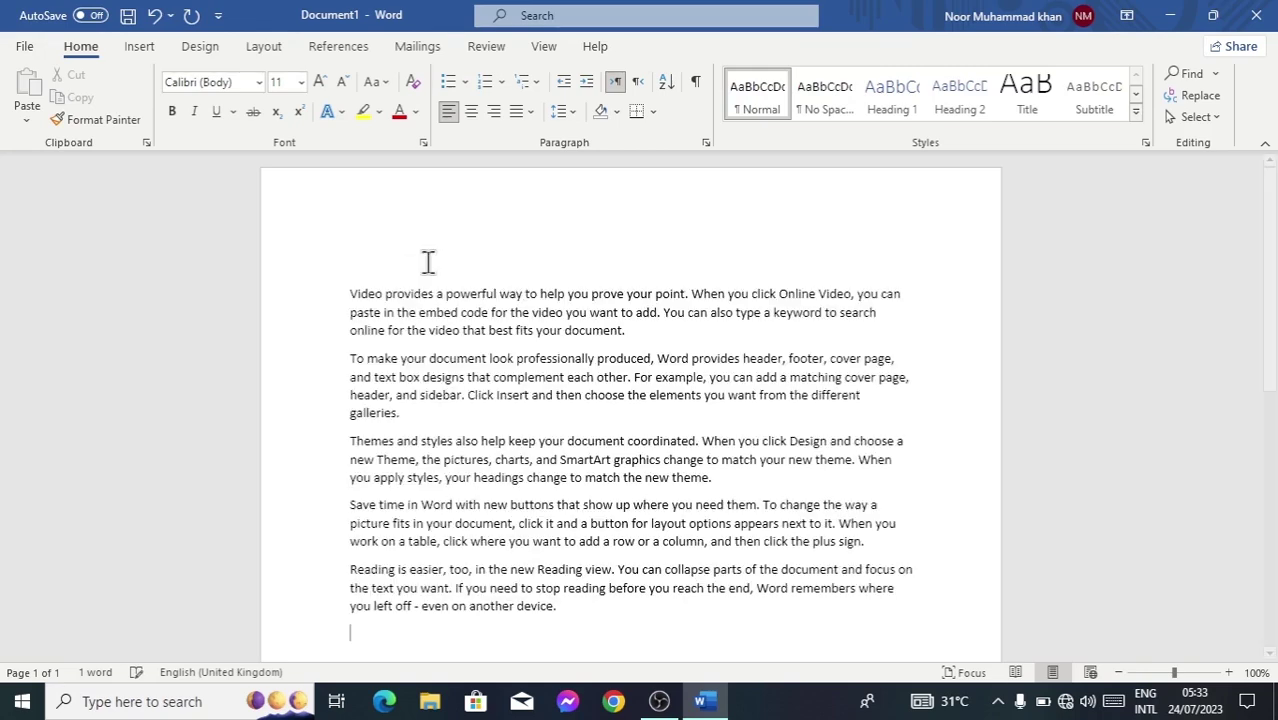
left_click_drag(302, 298, 555, 618)
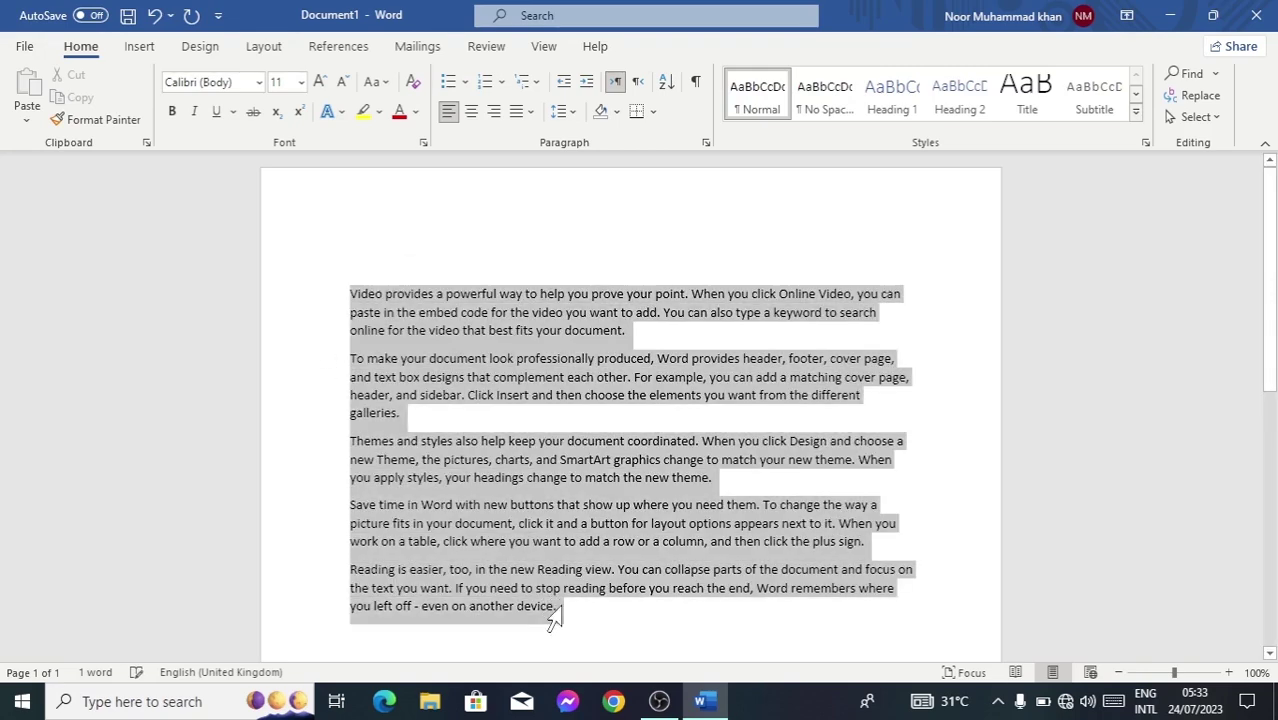
left_click(557, 459)
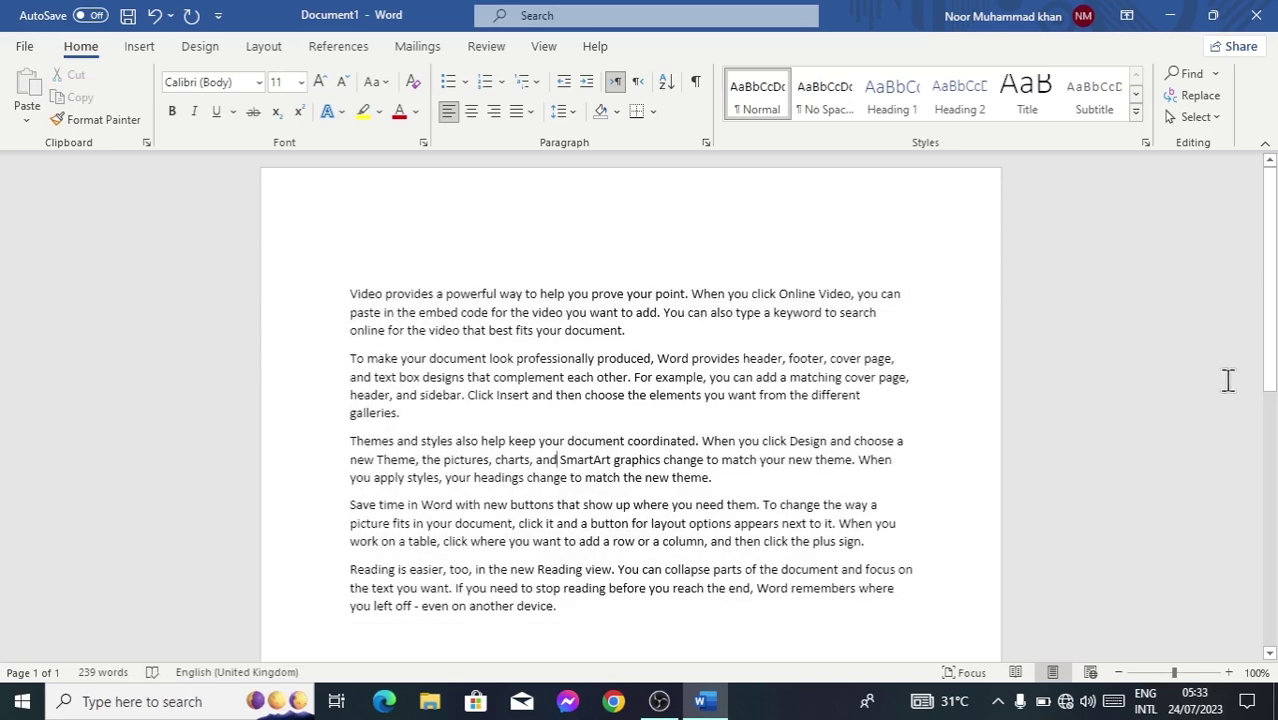
left_click(1214, 73)
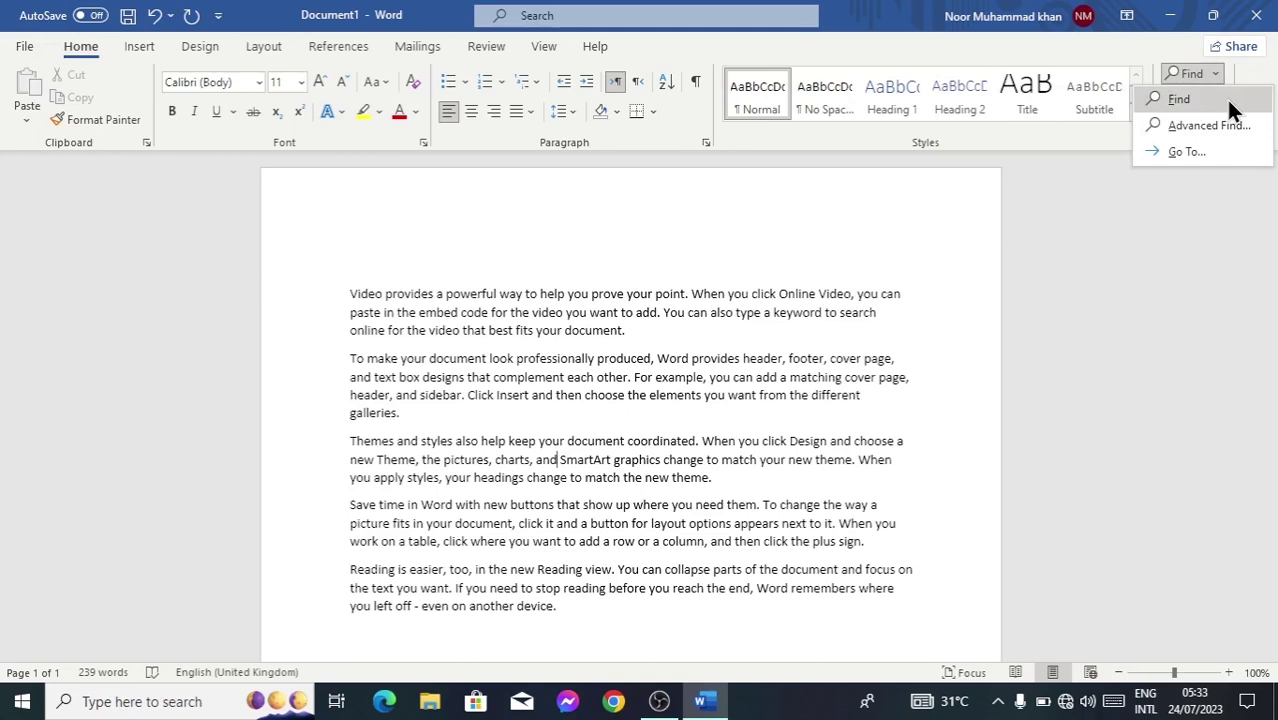
left_click(334, 322)
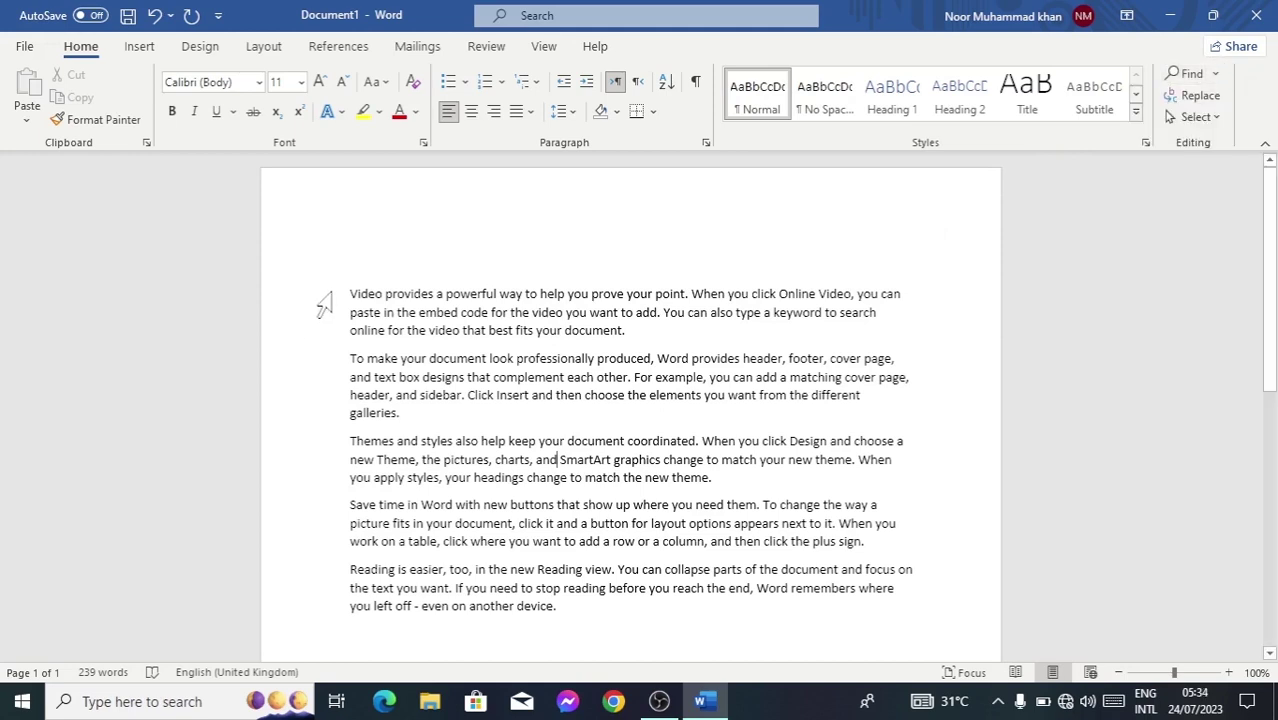
left_click_drag(322, 296, 721, 598)
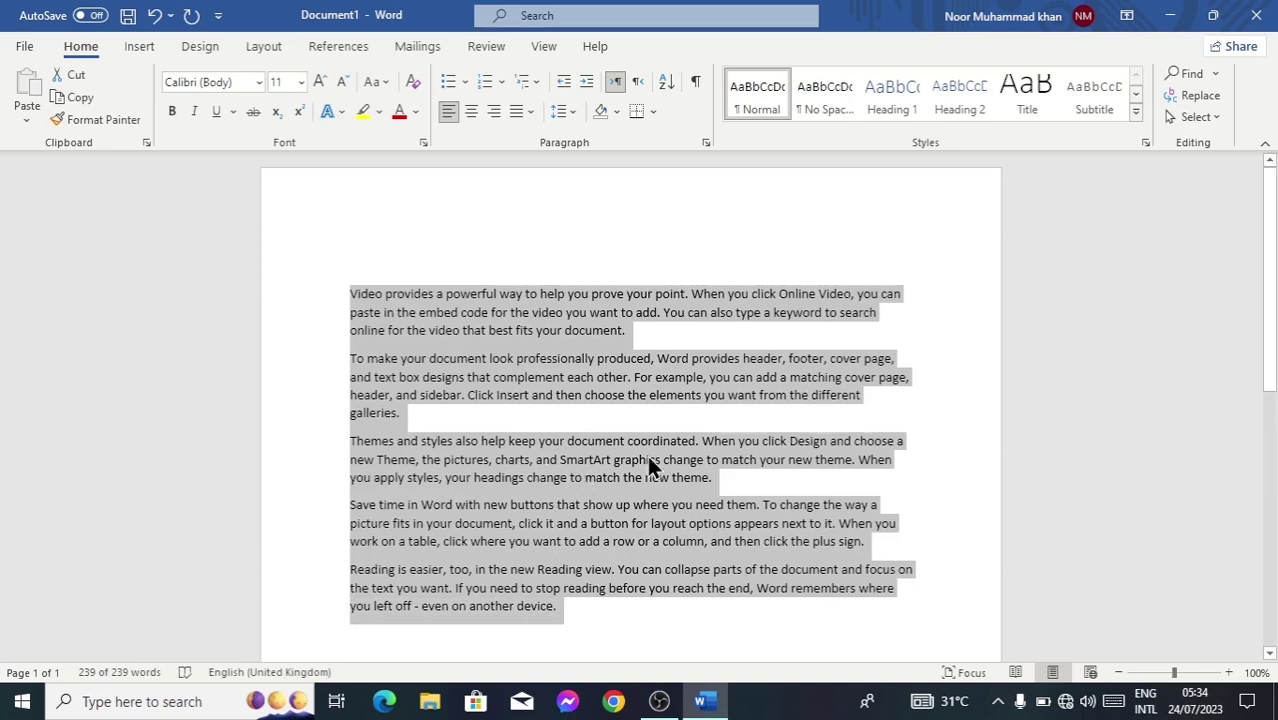
left_click(916, 312)
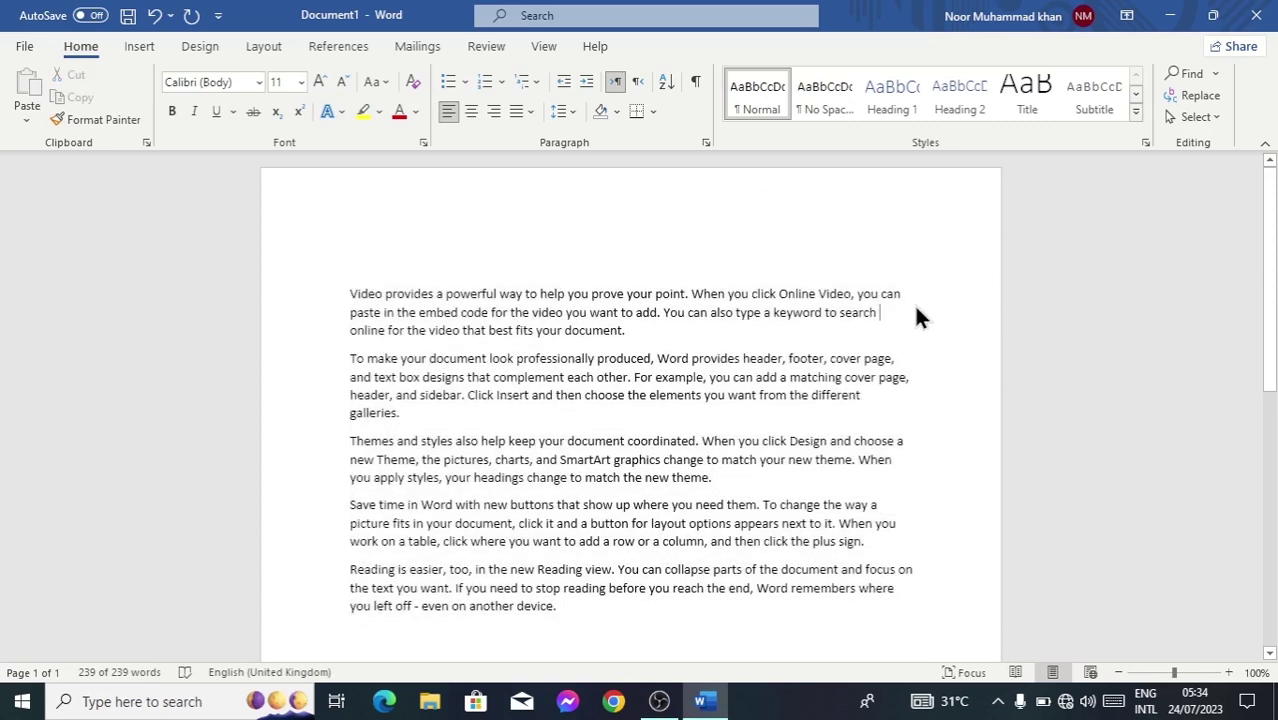
Step: Open Find and search the document for "video"
left_click(1216, 74)
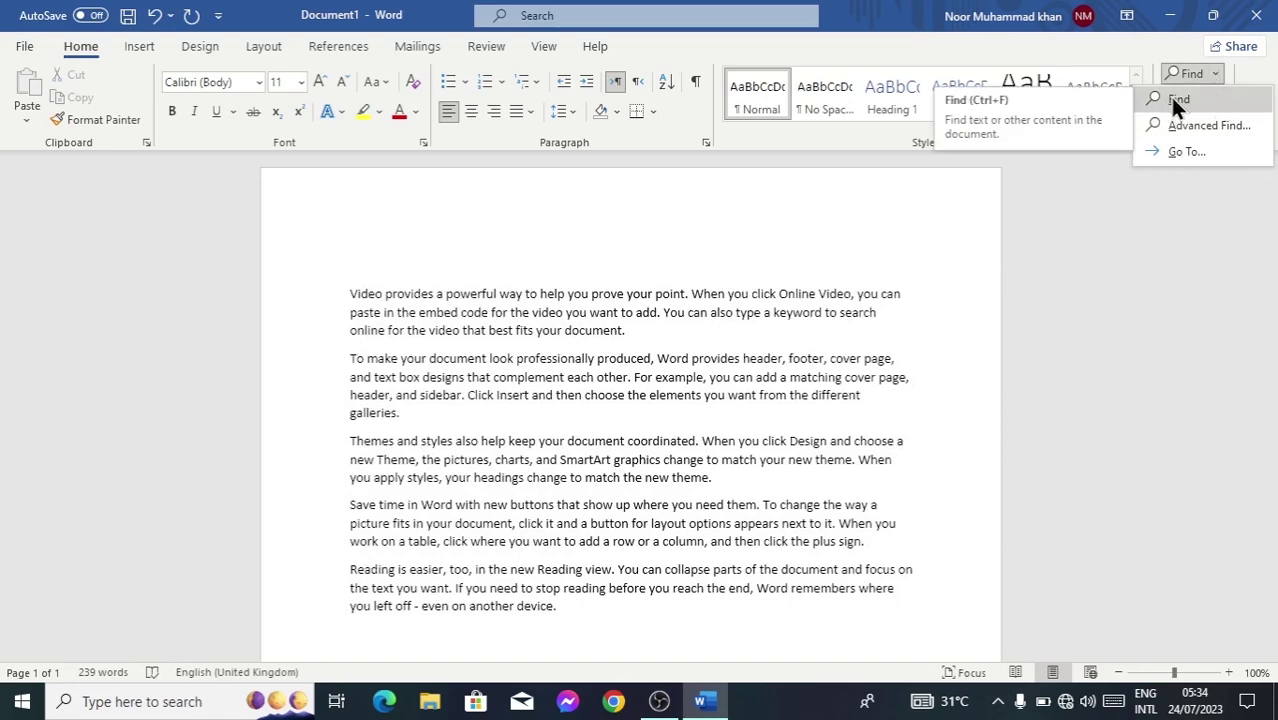
left_click(1235, 103)
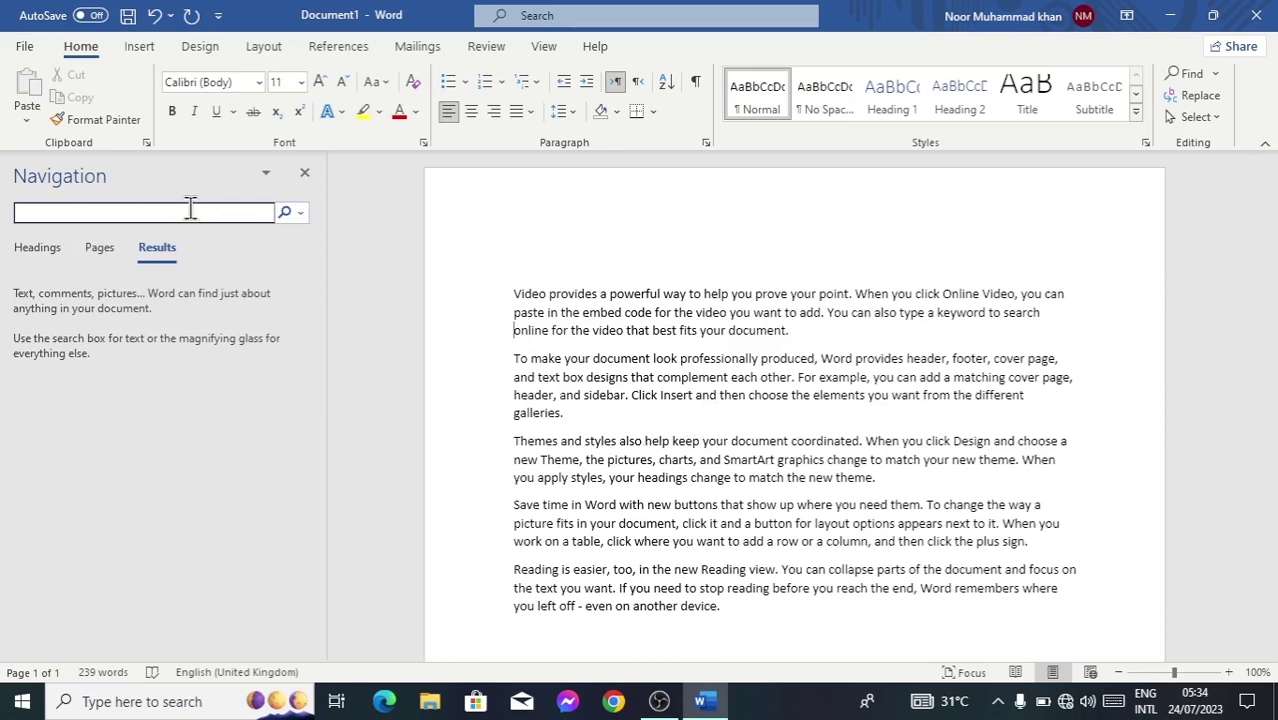
type("videop")
key("BackSpace")
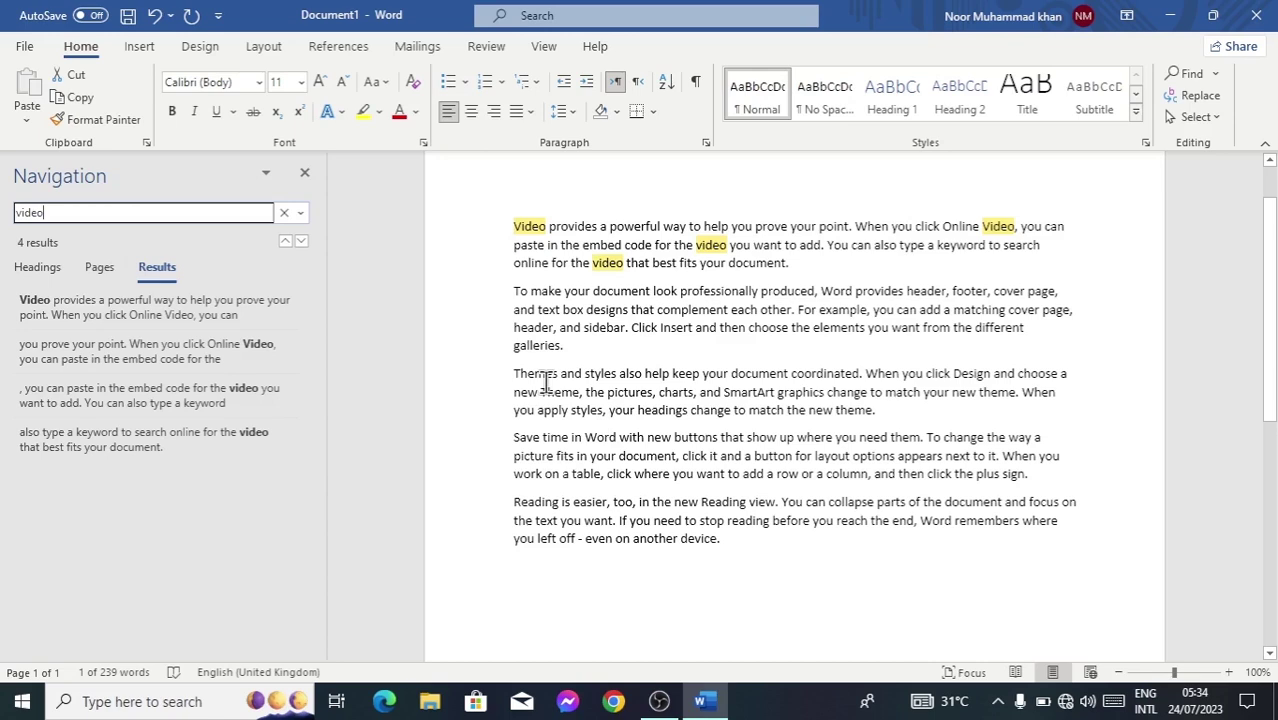
Step: Clear the search term, search the document for "online" instead, and close the Navigation pane
left_click(286, 213)
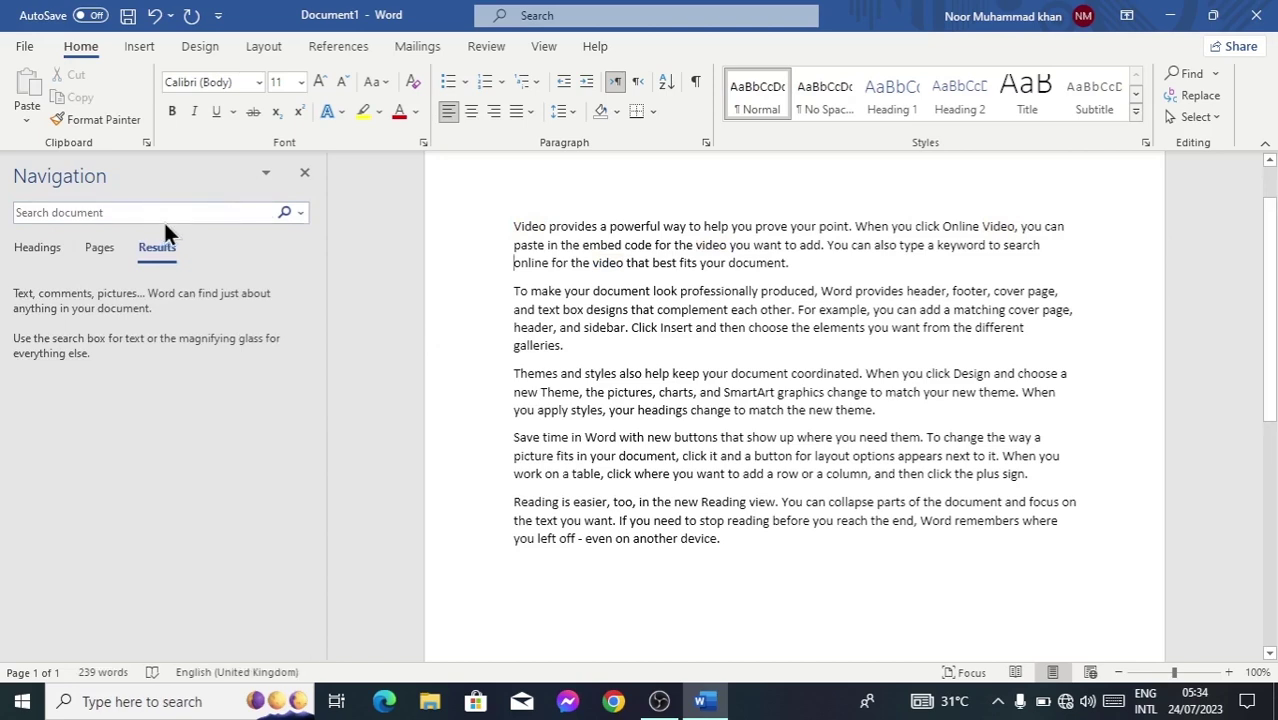
left_click(175, 212)
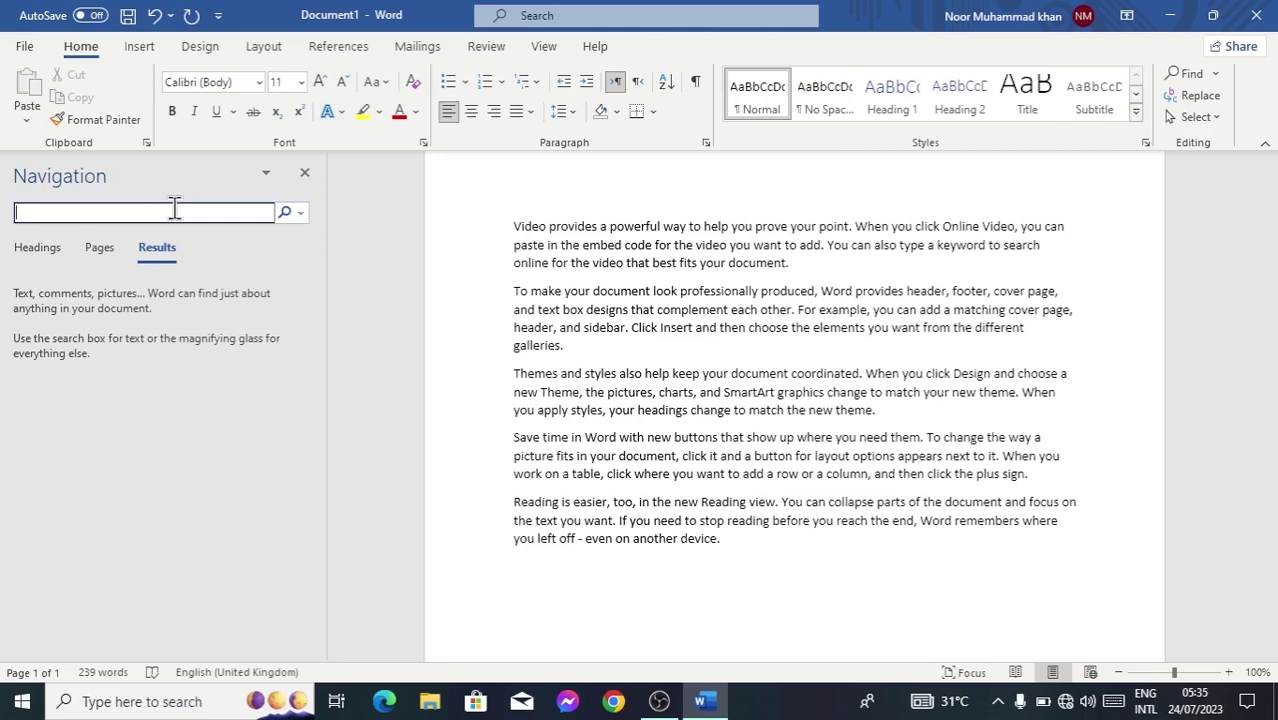
type("online")
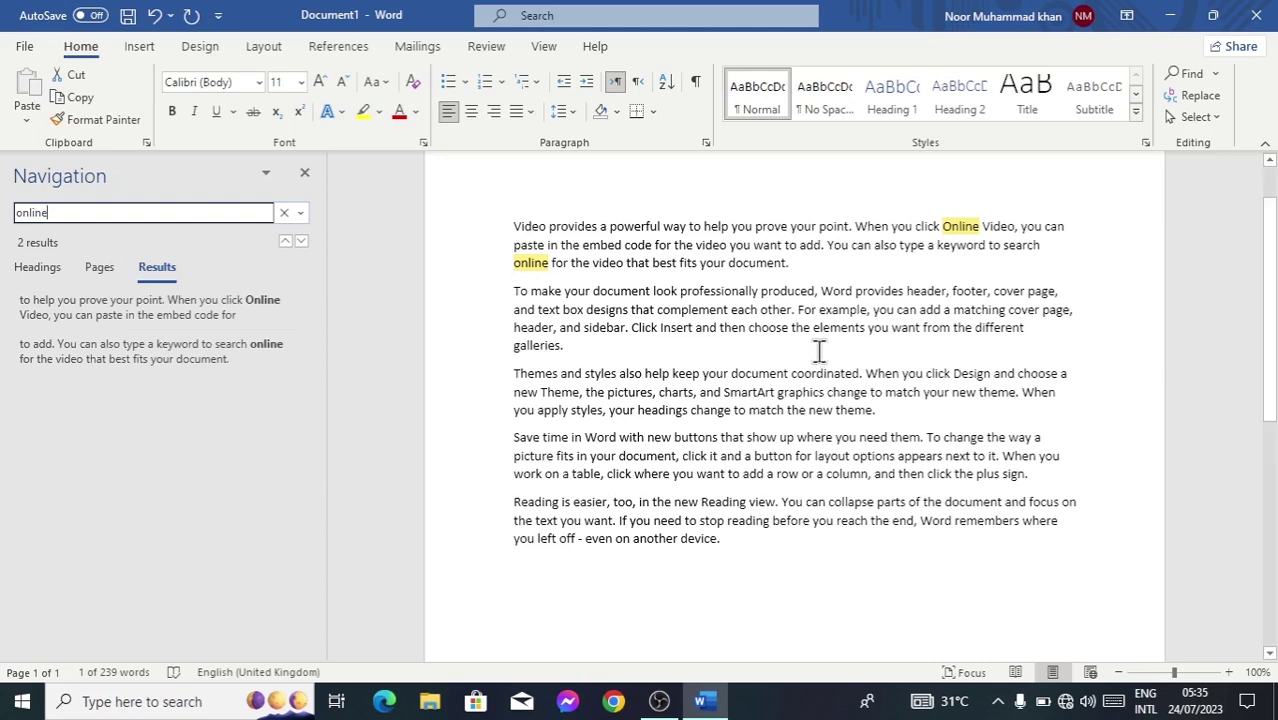
left_click(304, 174)
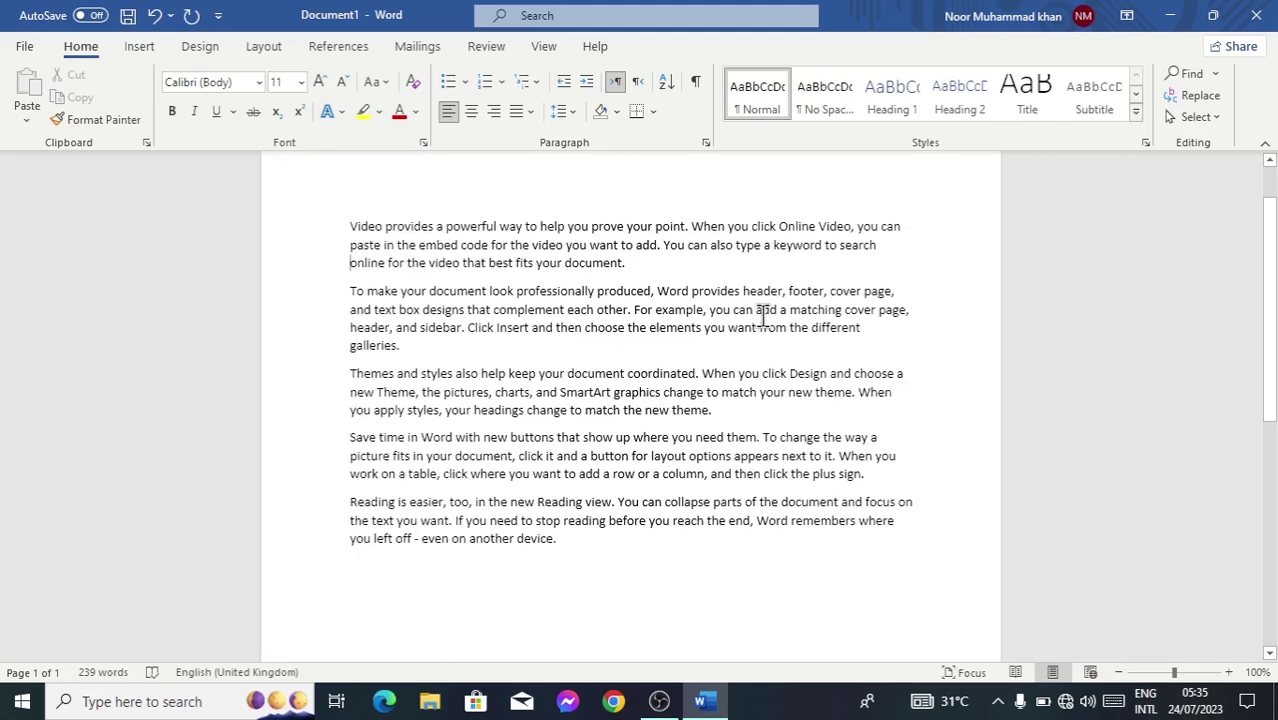
Step: Reopen Find and search the document for "online" again
left_click(1213, 72)
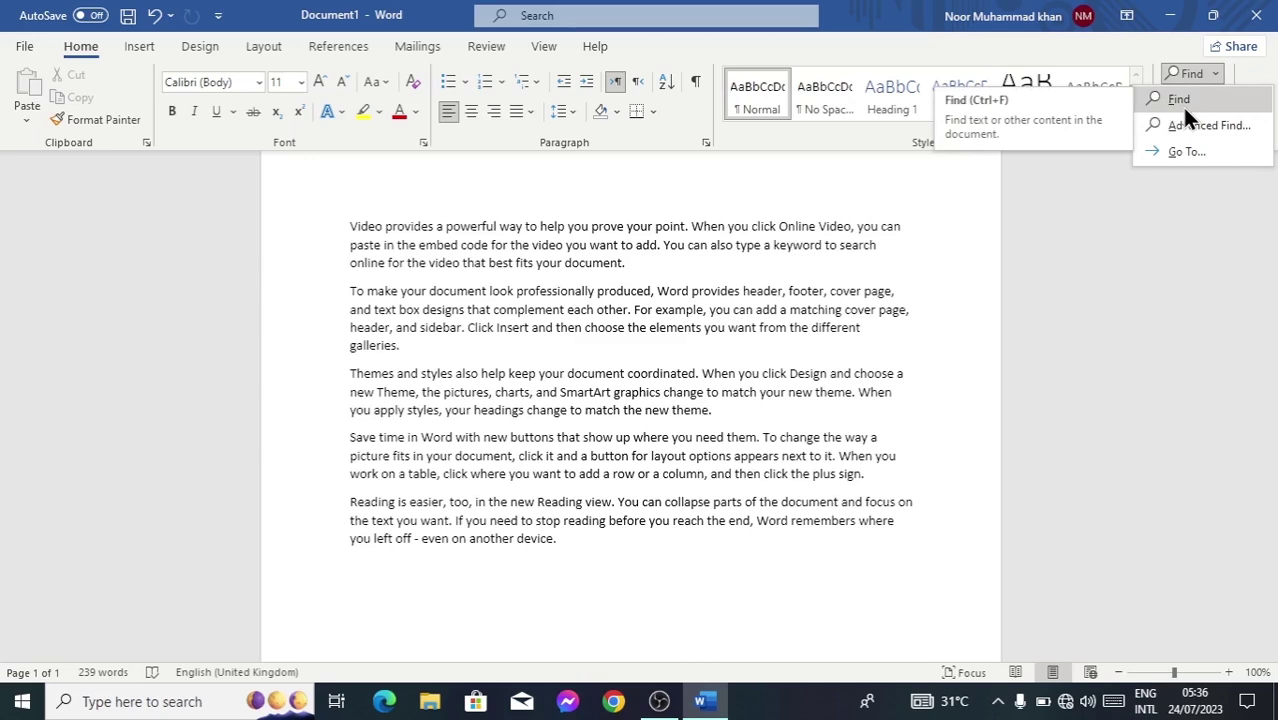
left_click(1168, 95)
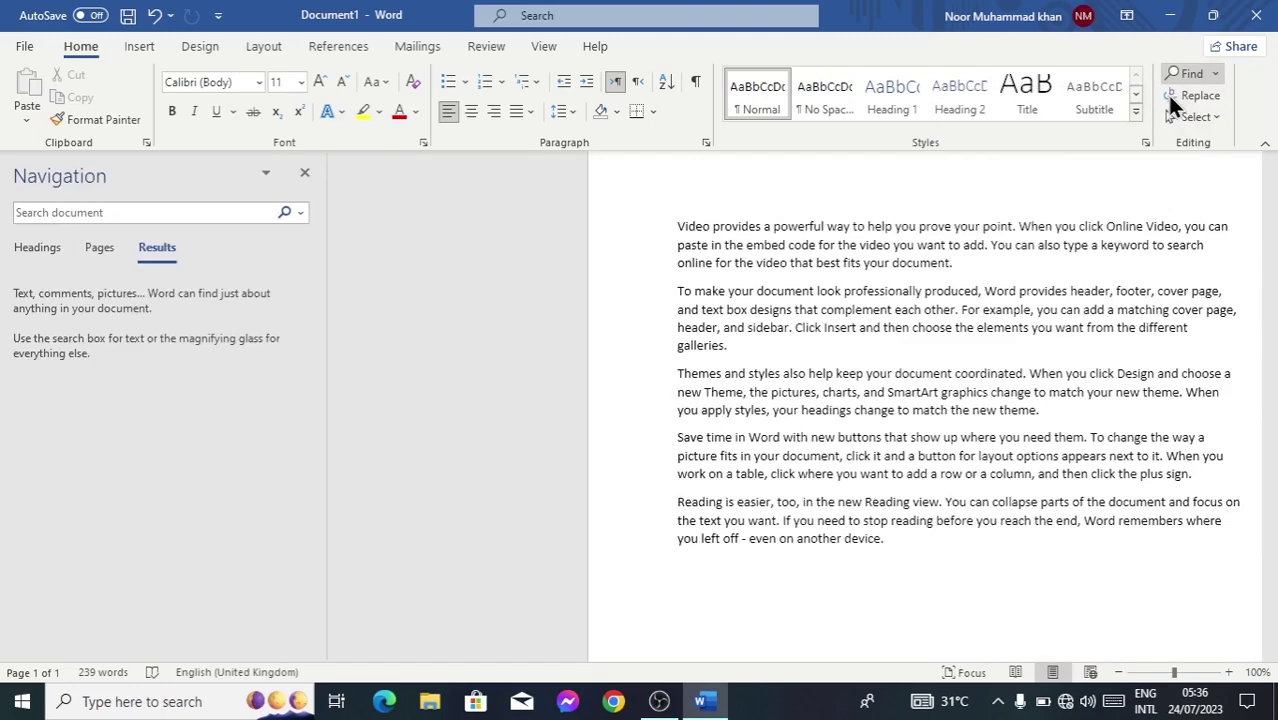
type("online")
left_click(130, 215)
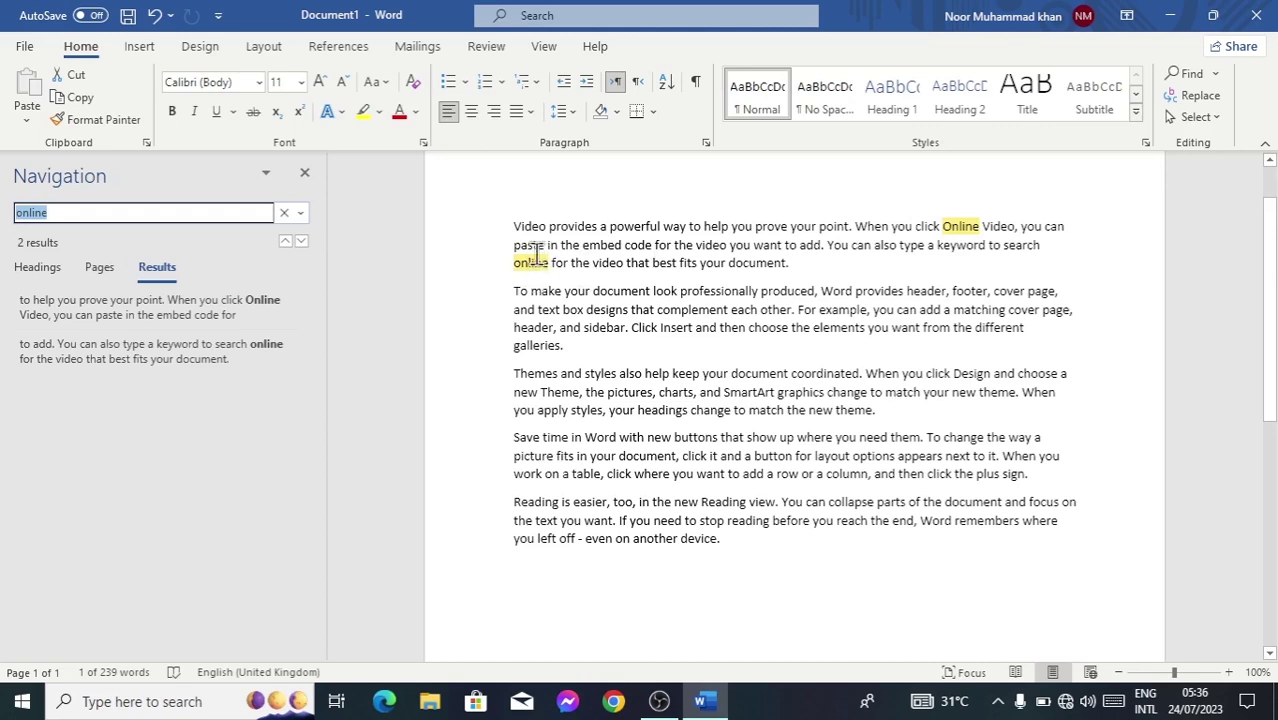
Step: Apply a red text highlight to the word "online" at the start of the first paragraph's third line
left_click(380, 115)
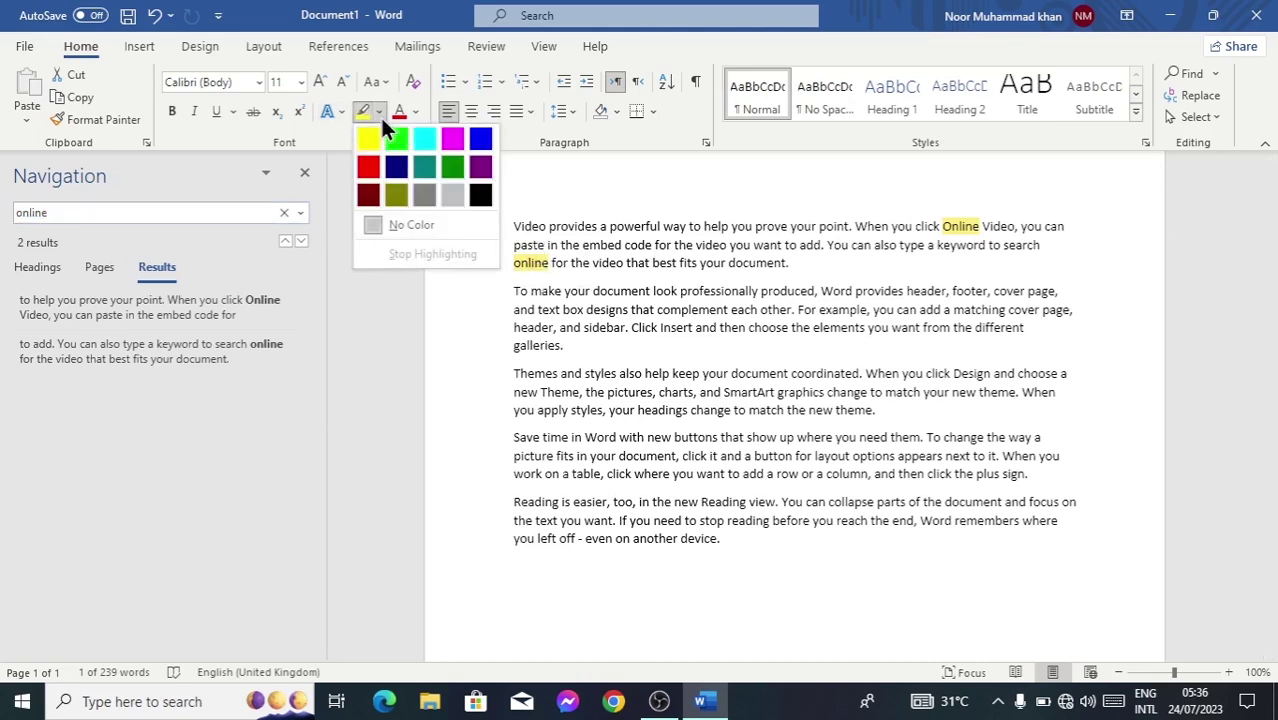
left_click(368, 168)
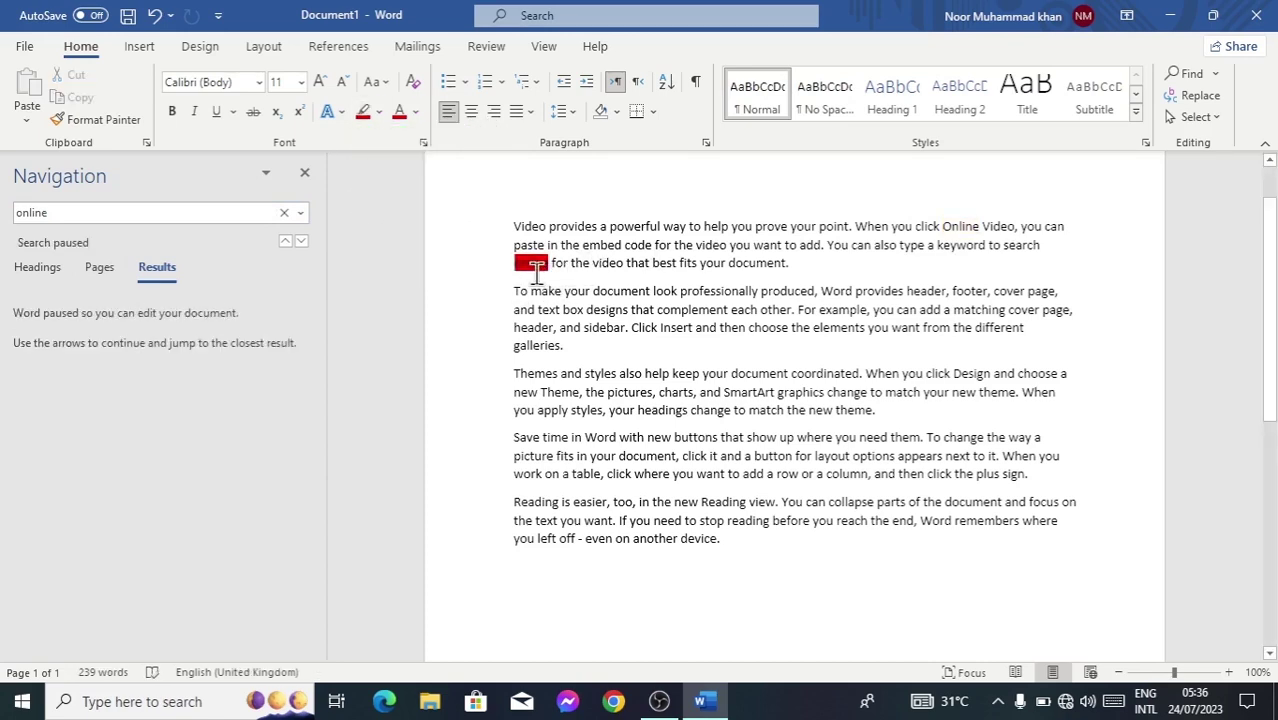
left_click_drag(555, 263, 524, 272)
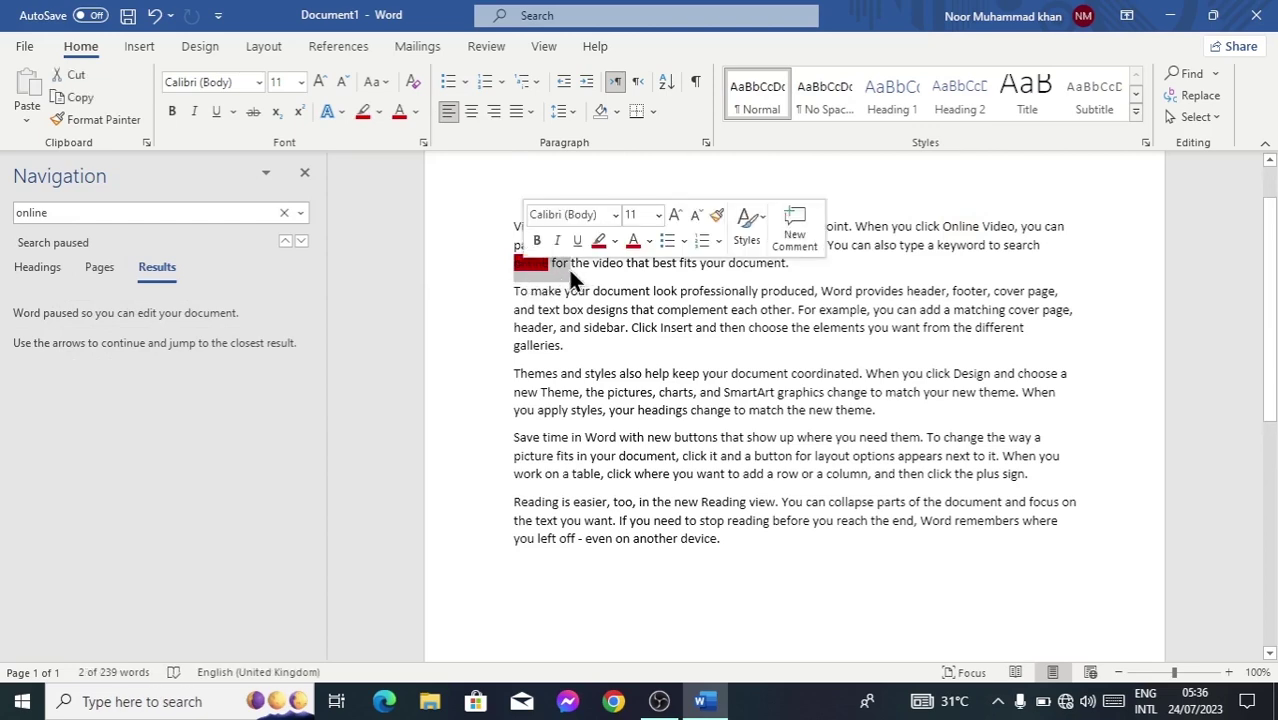
left_click(568, 267)
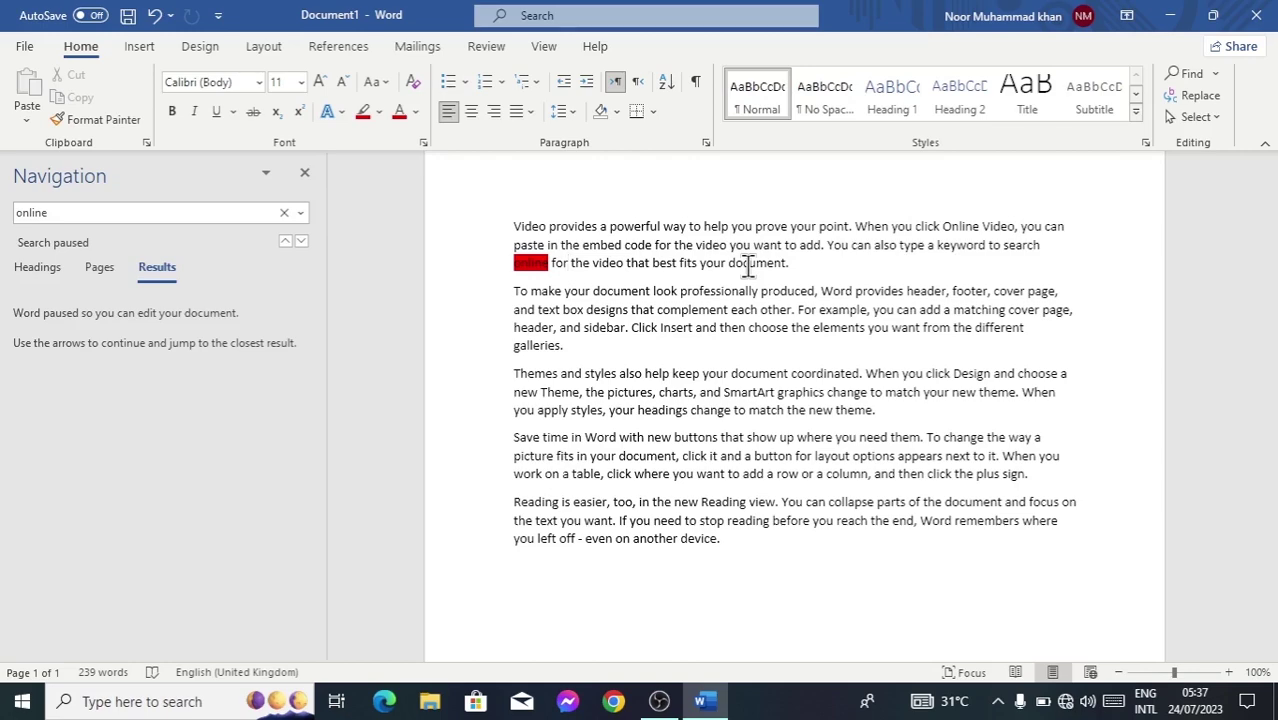
Step: Open Advanced Find, enter "online" as the search term, and move the dialog away from the text
left_click(1215, 73)
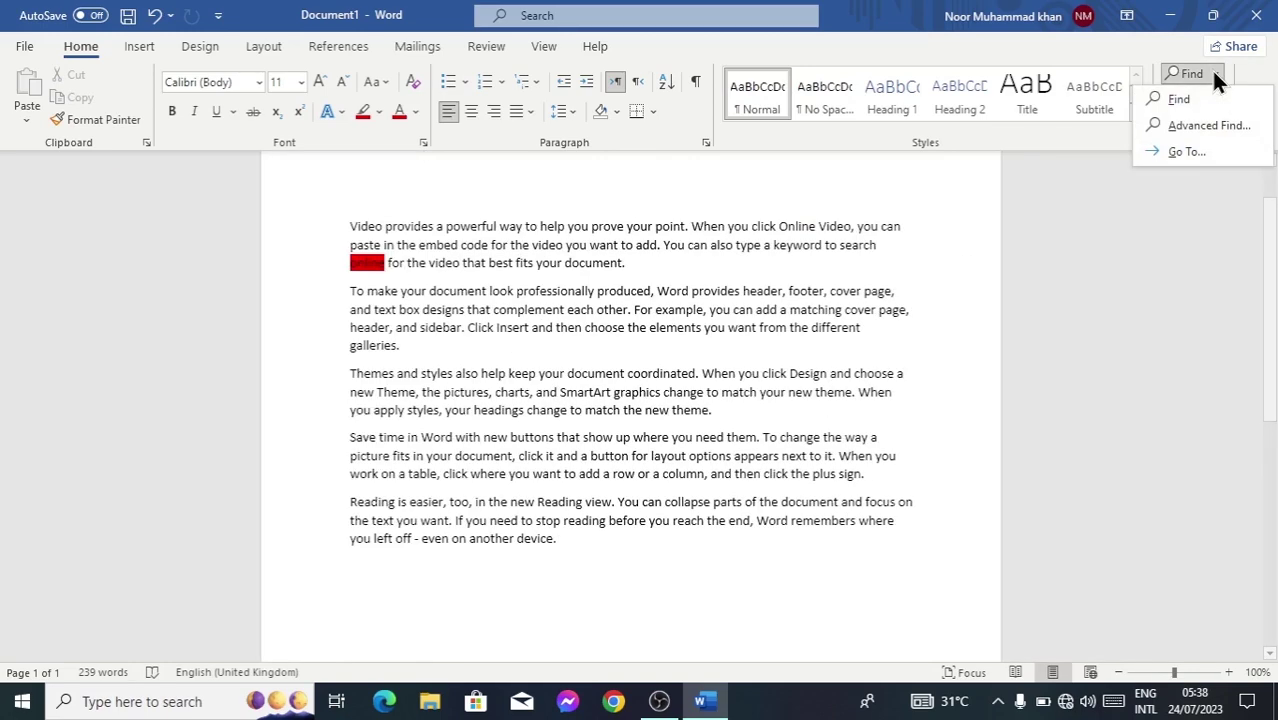
left_click(1215, 124)
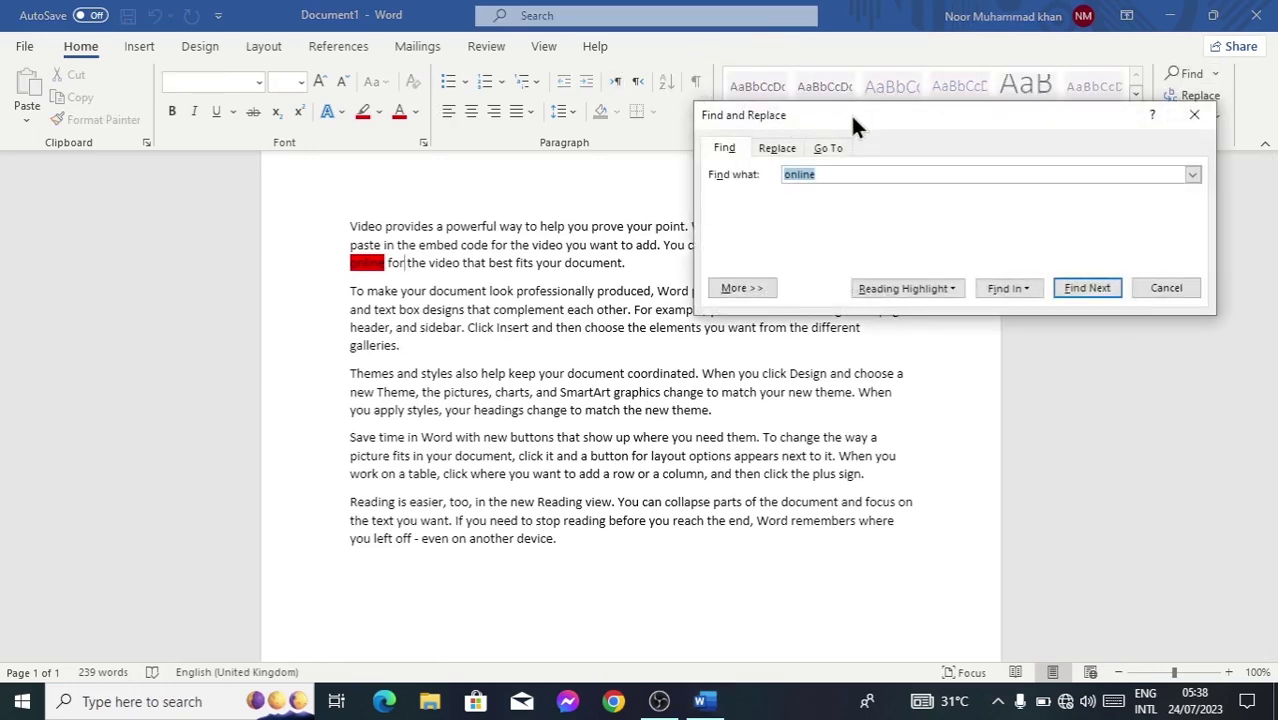
left_click_drag(852, 115, 770, 129)
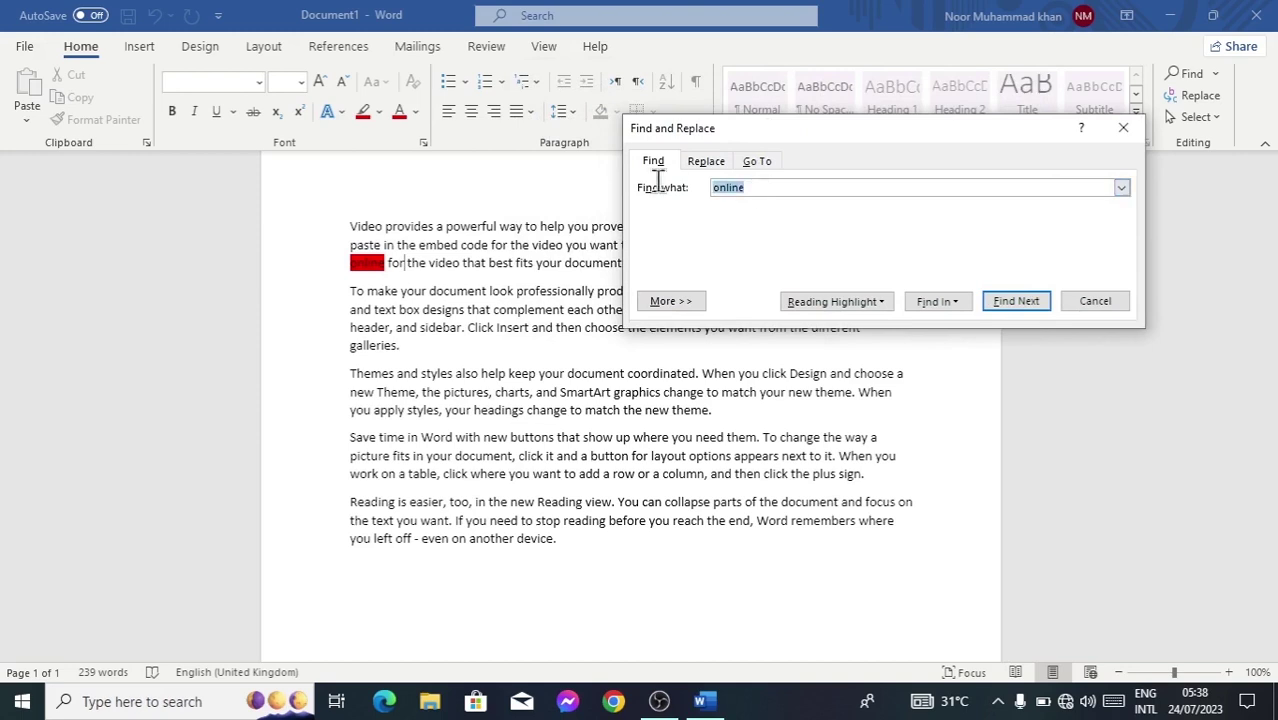
type("online")
left_click_drag(762, 130, 822, 58)
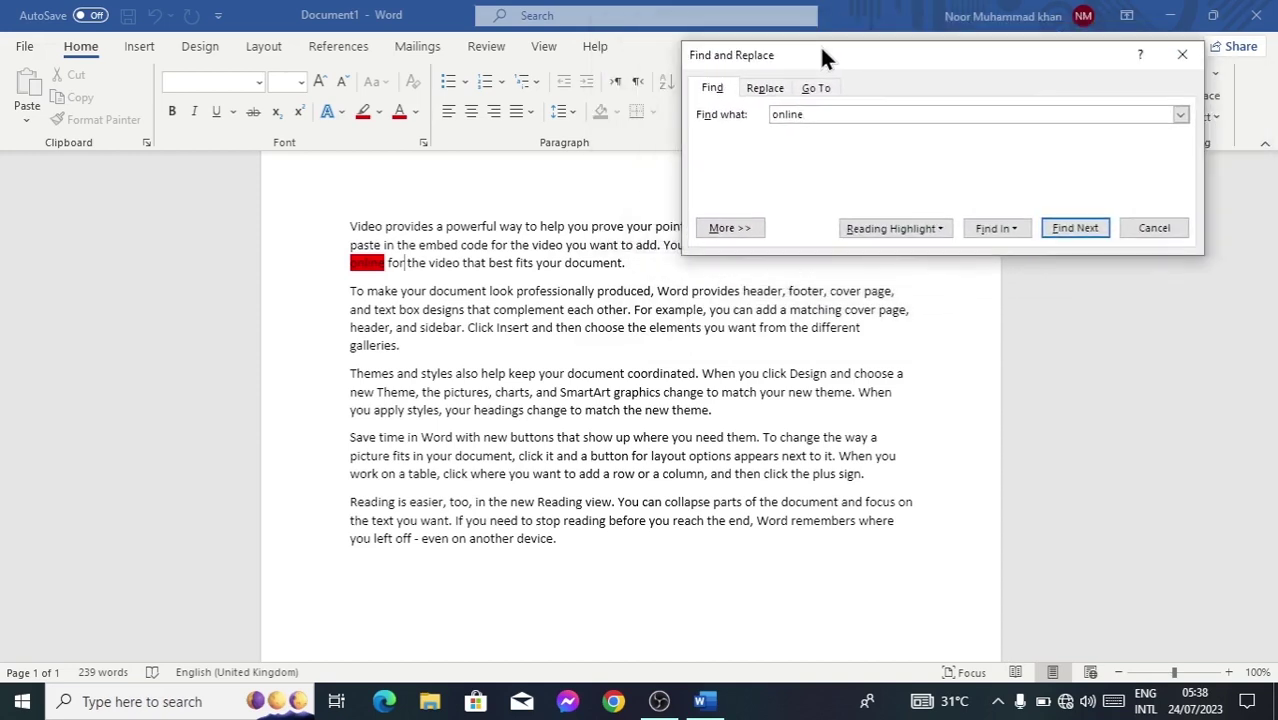
left_click(924, 236)
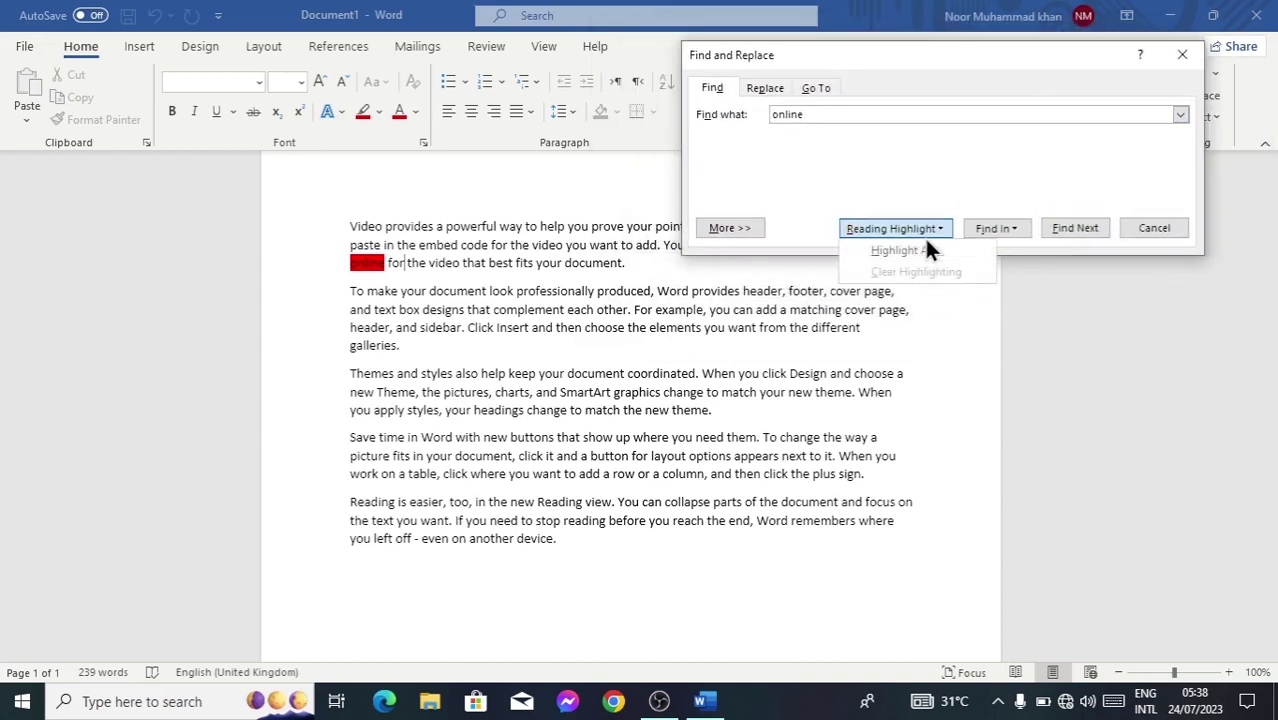
left_click(1016, 228)
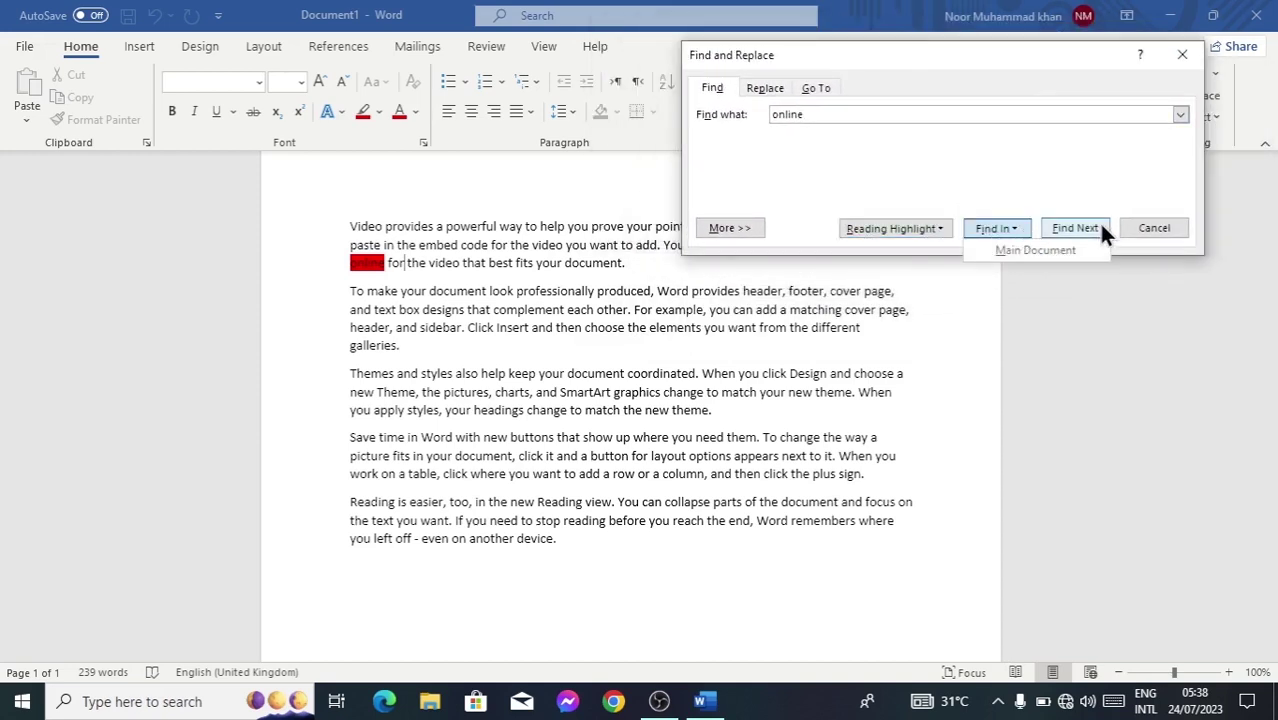
left_click(1041, 166)
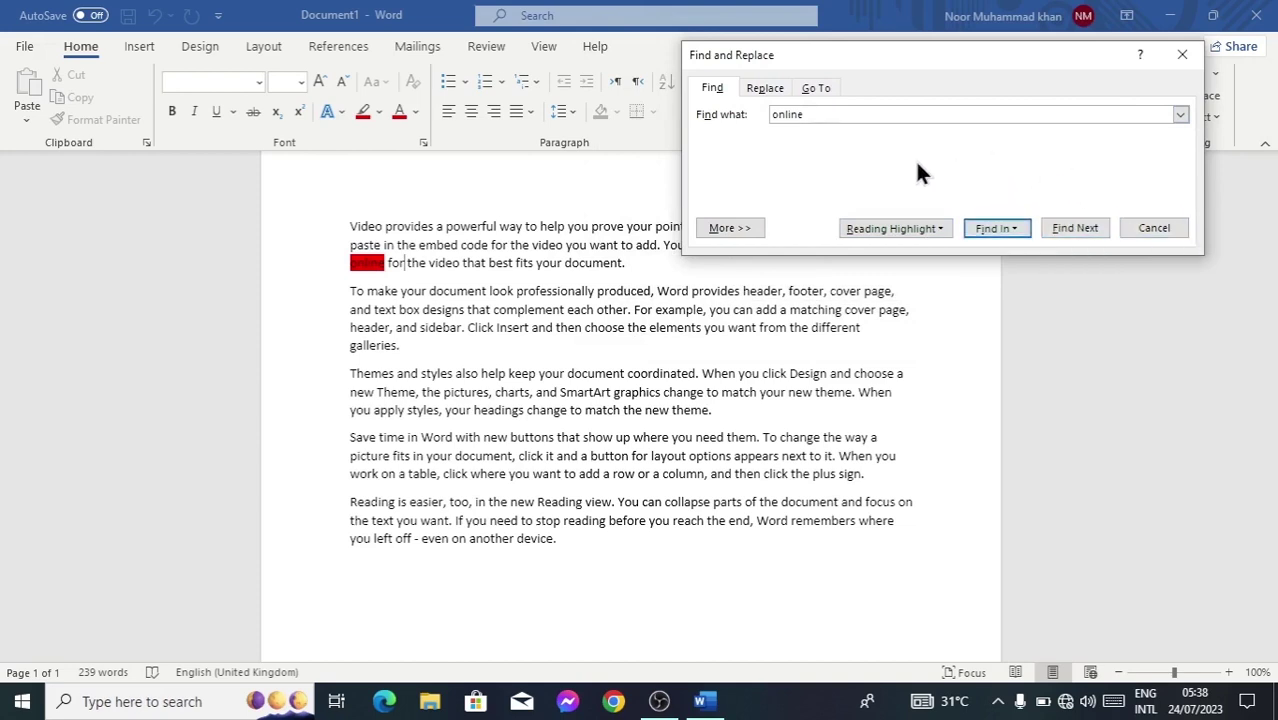
Step: Apply Reading Highlight to all occurrences of "online", keeping the Find and Replace dialog clear of the text
left_click_drag(856, 55, 893, 24)
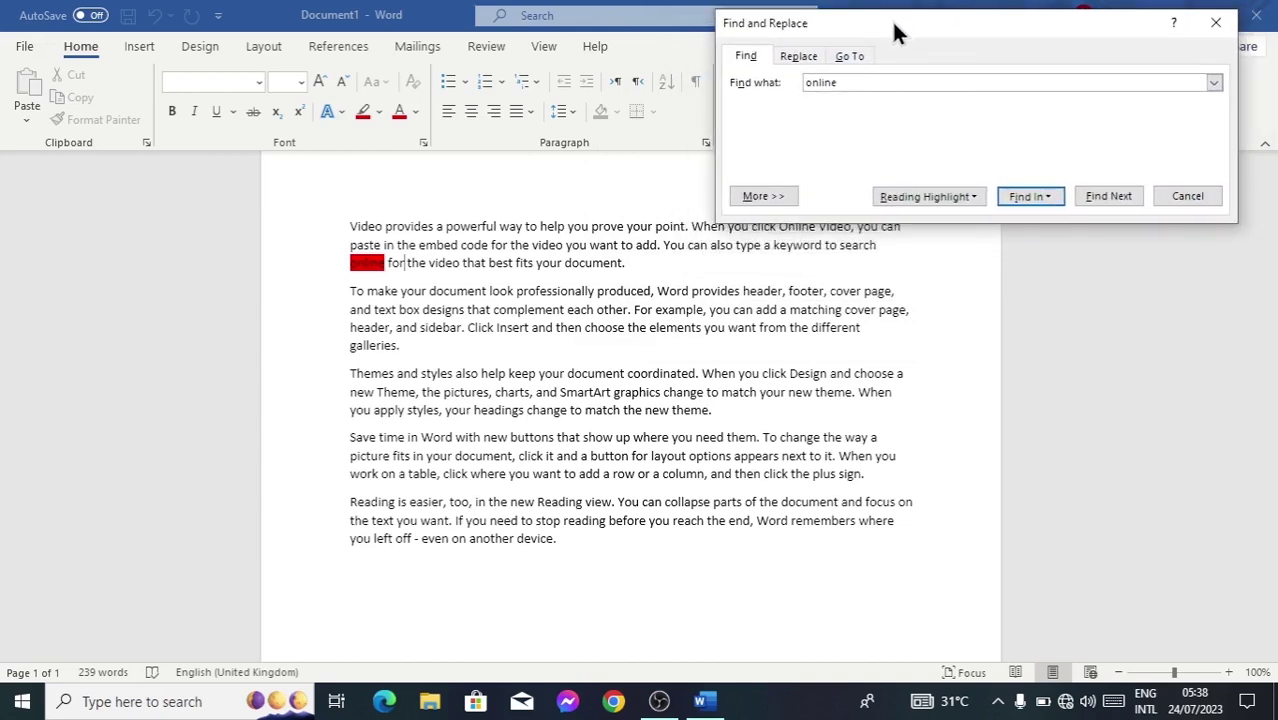
left_click(977, 196)
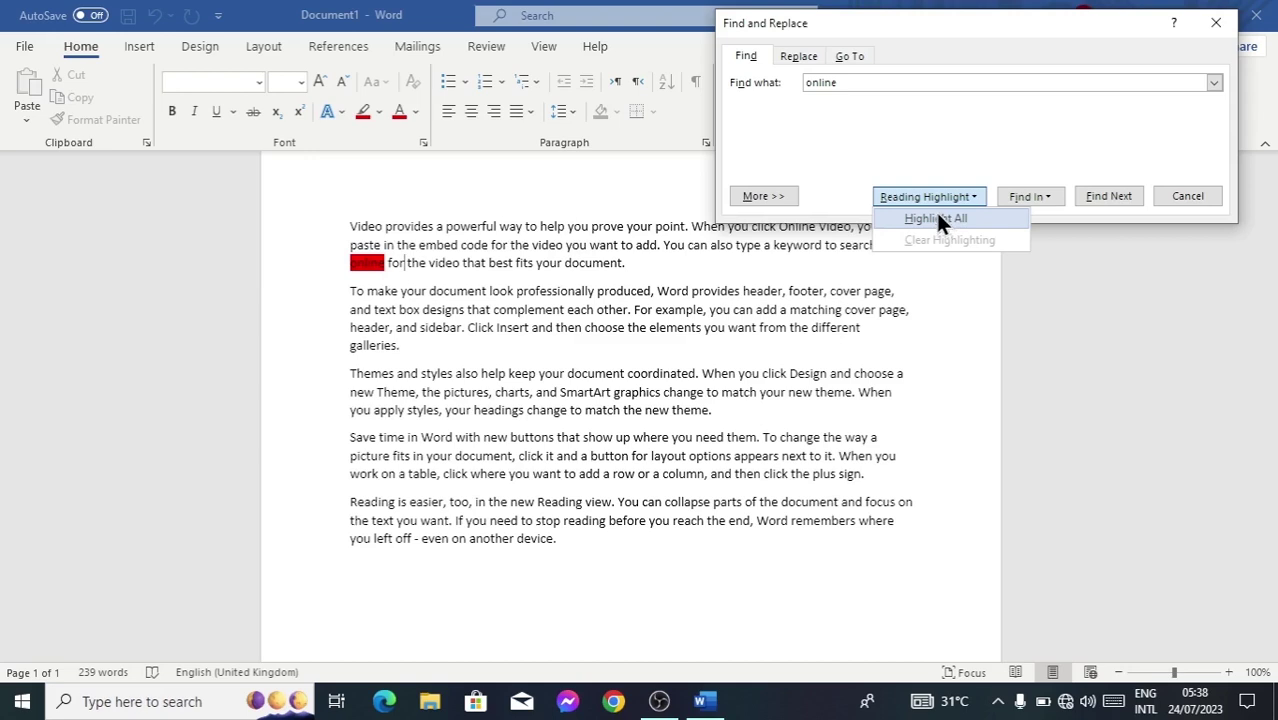
left_click(938, 216)
left_click_drag(796, 23, 916, 305)
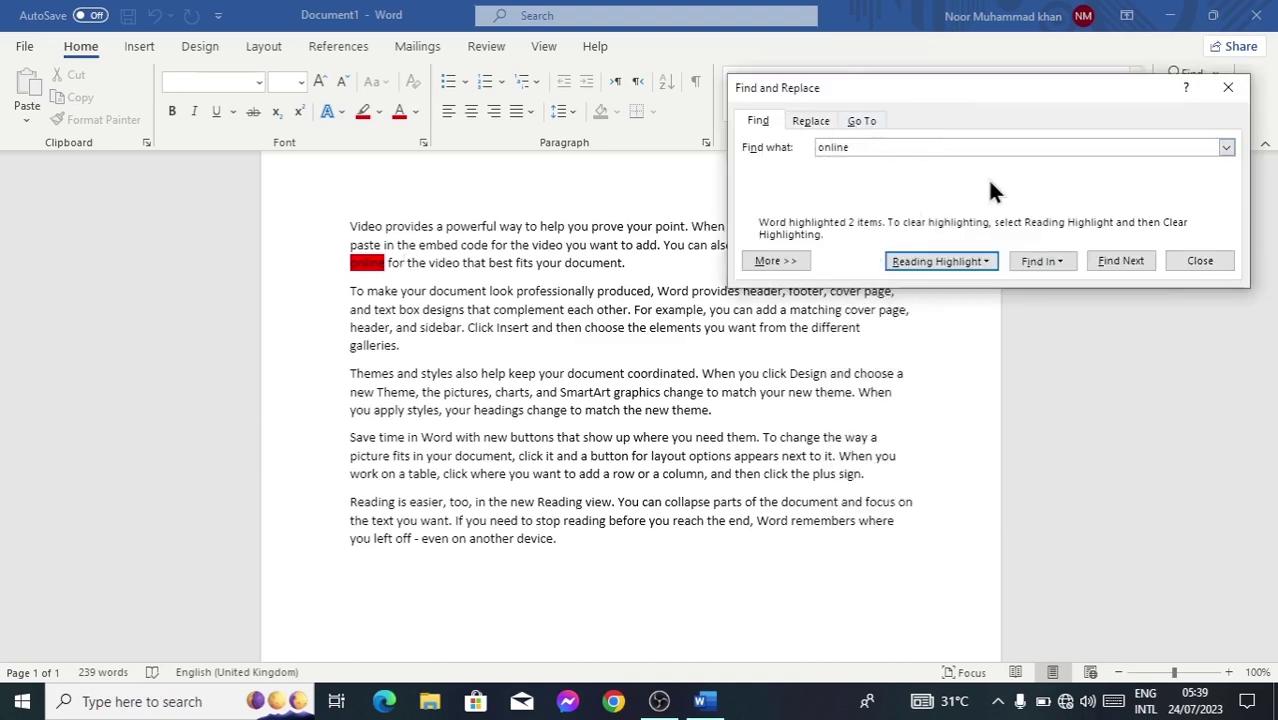
Step: Find all occurrences of "online" in the main document with Find In, and move the dialog clear of the matched words
left_click(1055, 260)
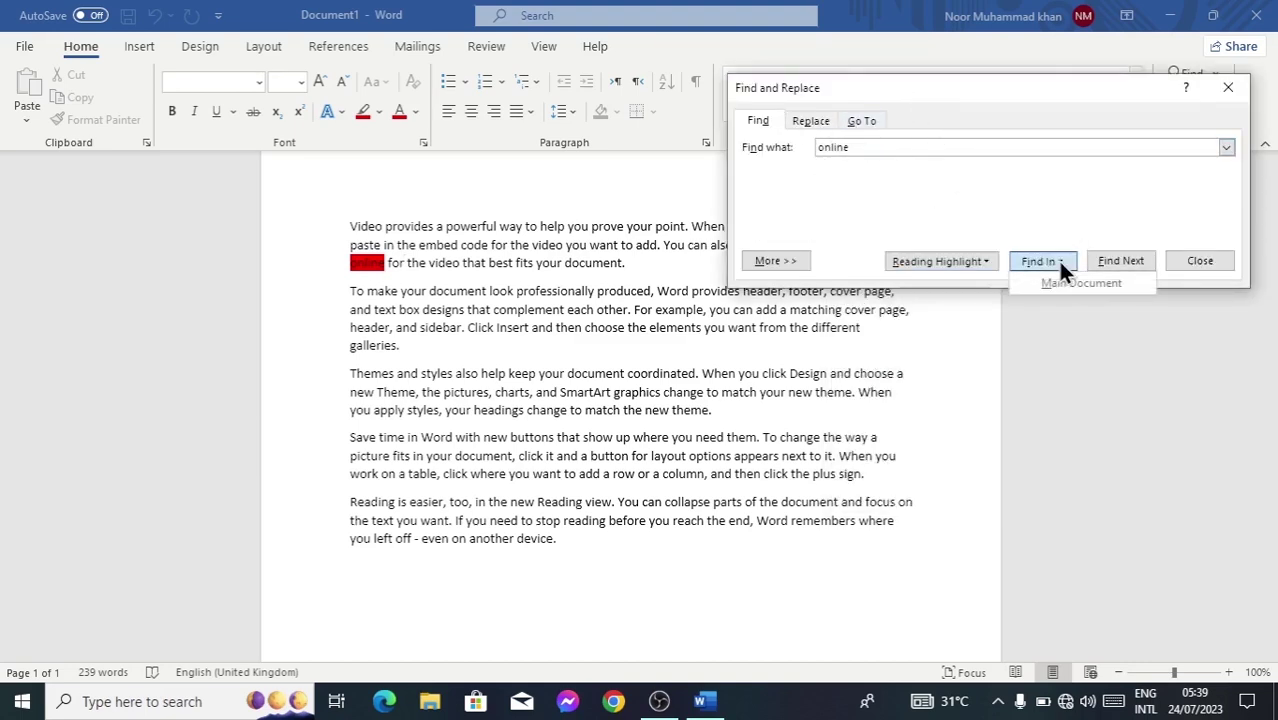
left_click(1058, 261)
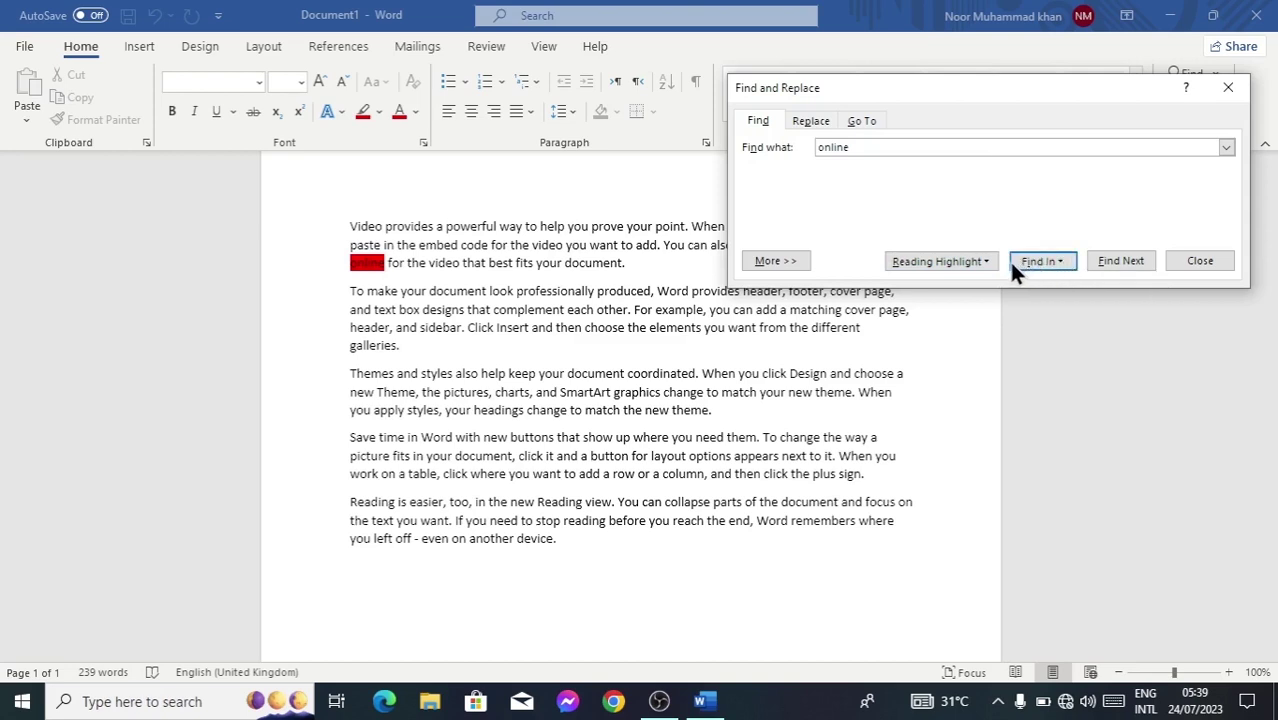
left_click(1045, 261)
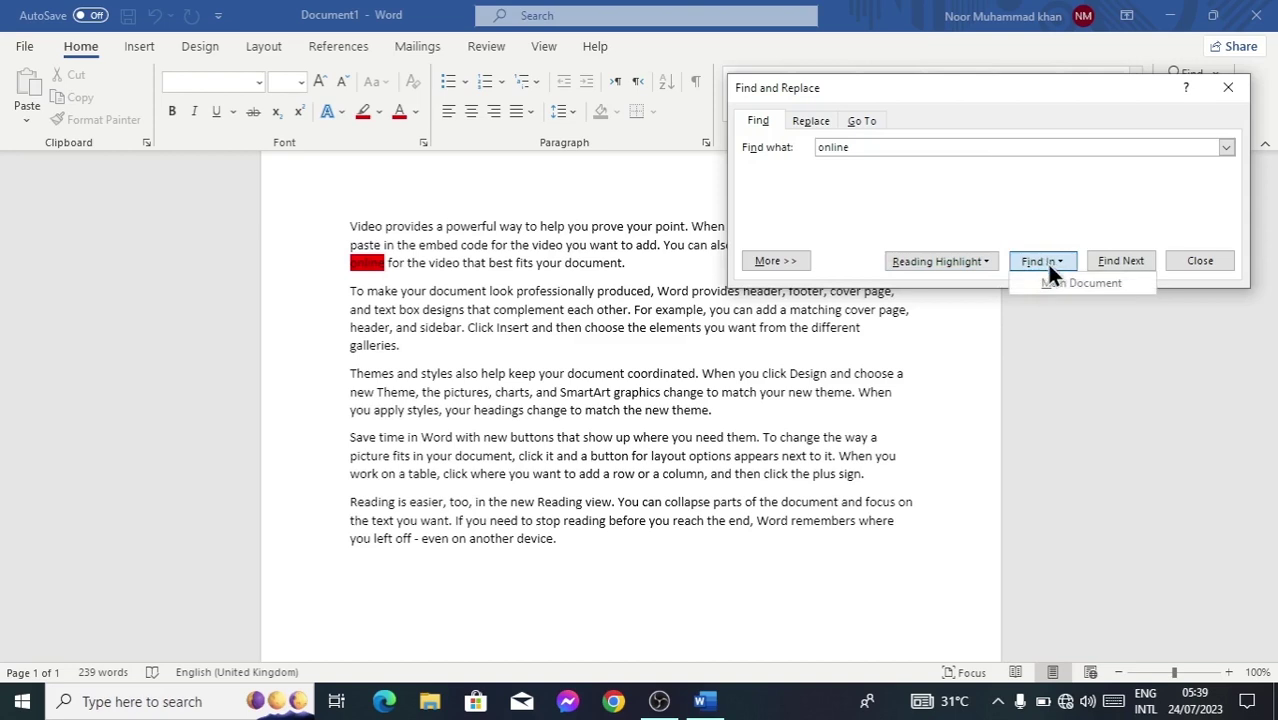
left_click(1063, 283)
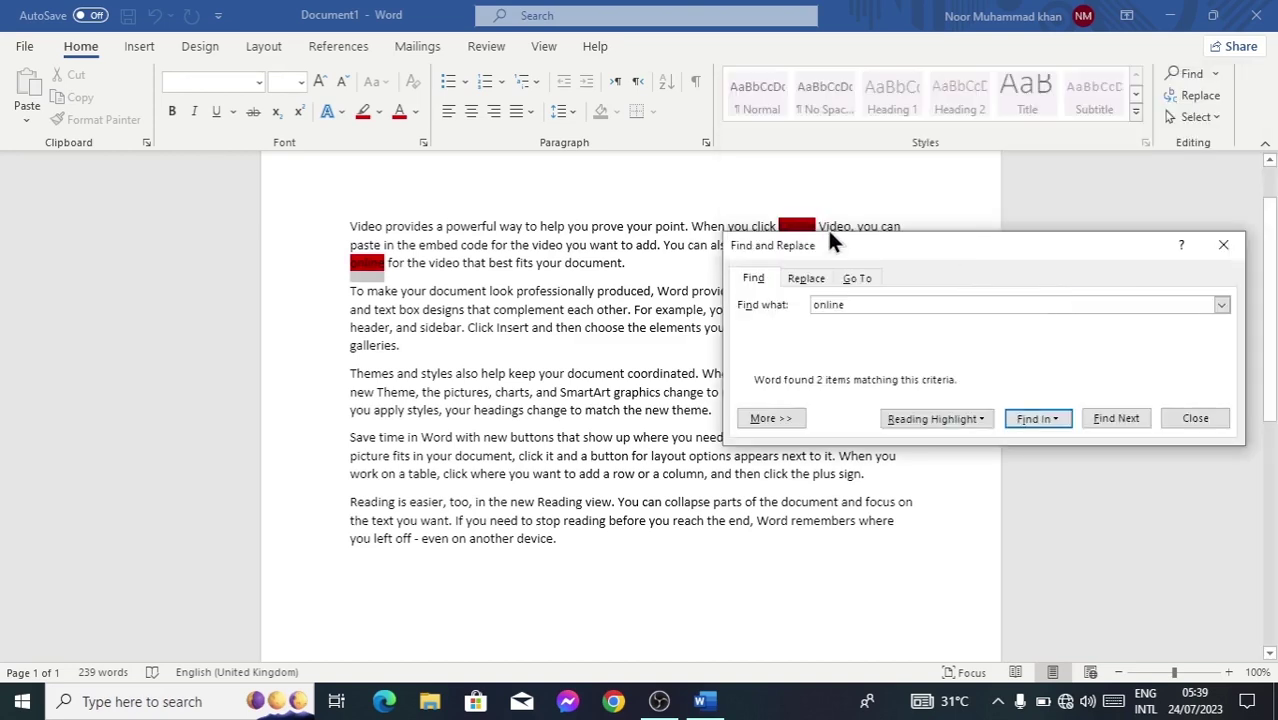
left_click_drag(827, 230, 808, 198)
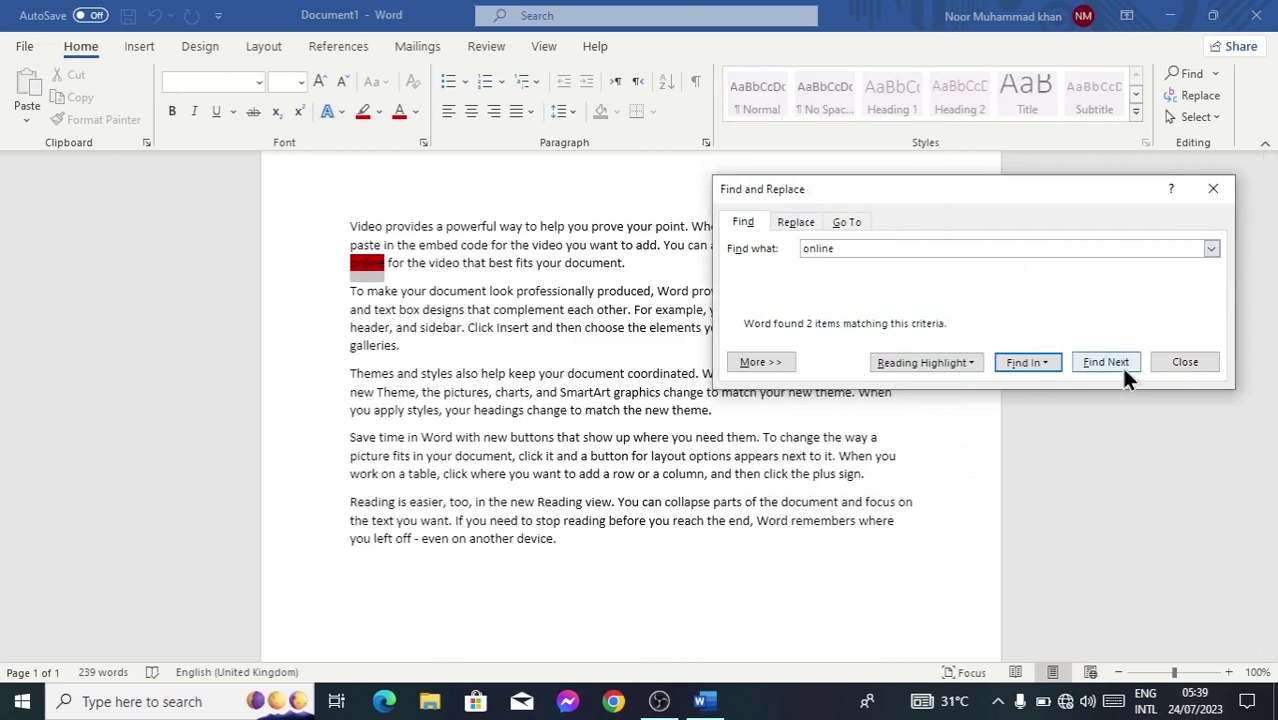
left_click_drag(959, 194, 877, 296)
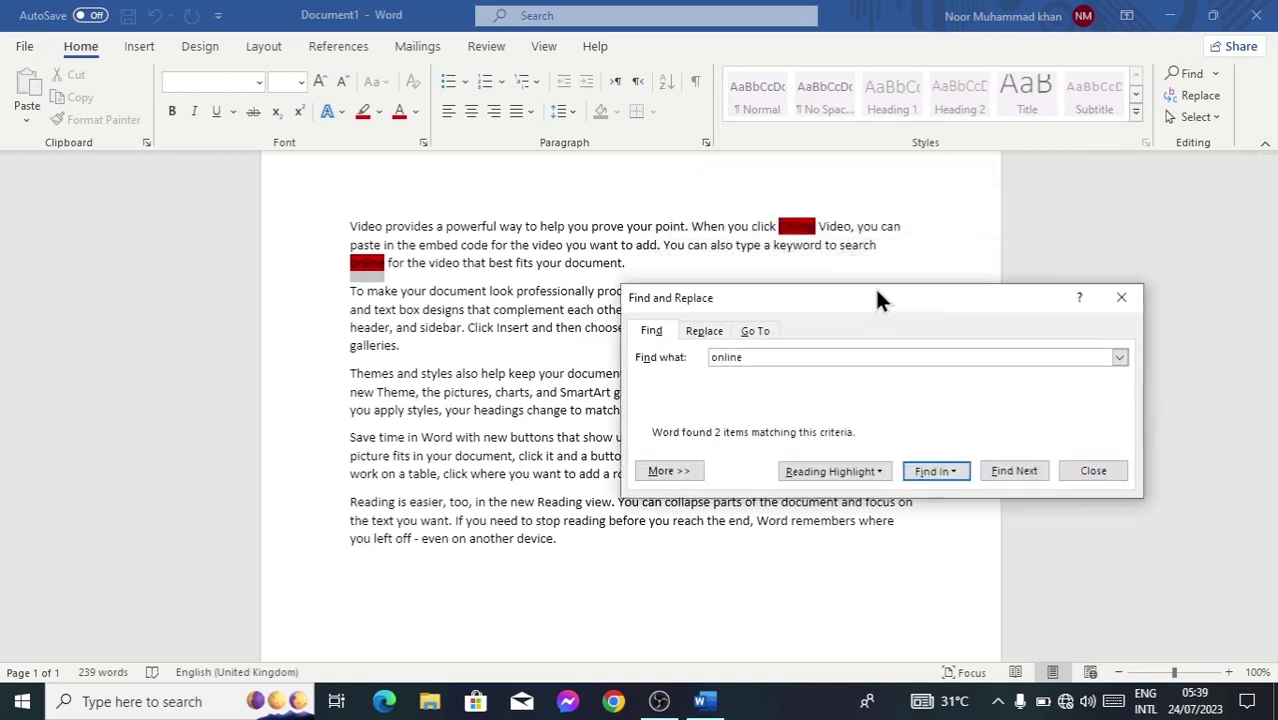
left_click_drag(770, 298, 833, 262)
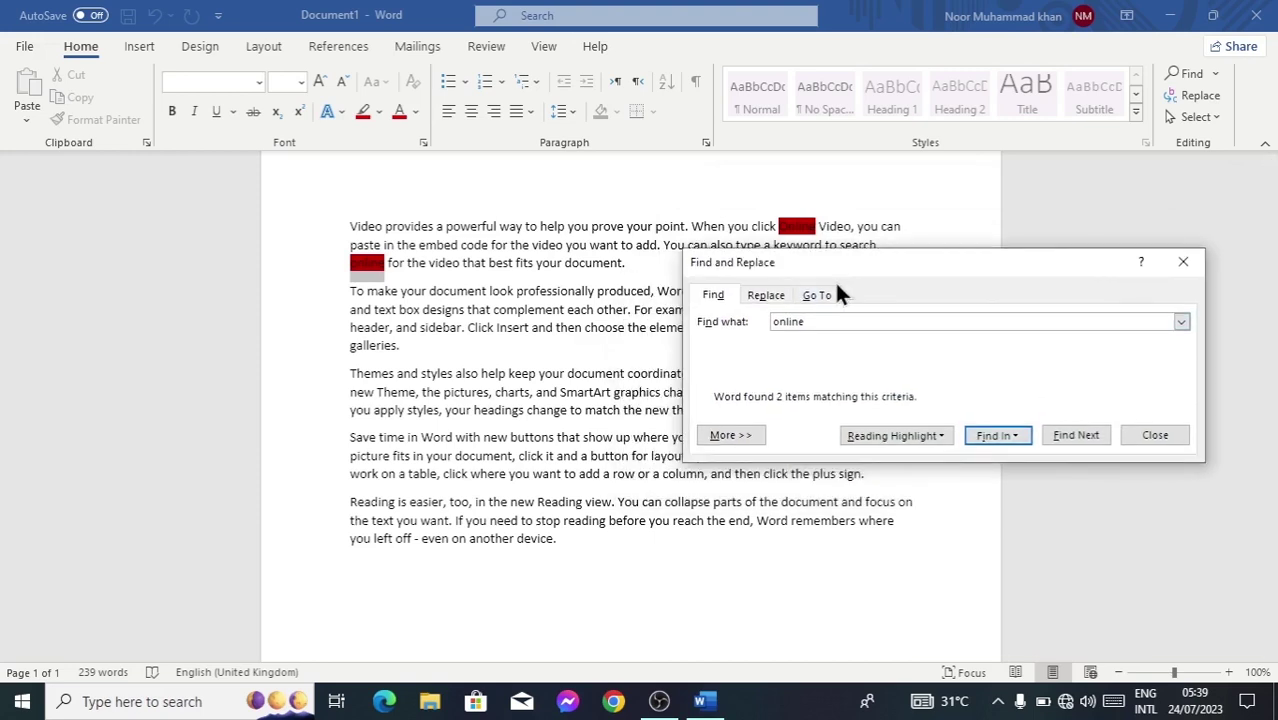
Step: Replace the search term with "video" and move the Find and Replace dialog away from the first paragraph
double_click(826, 322)
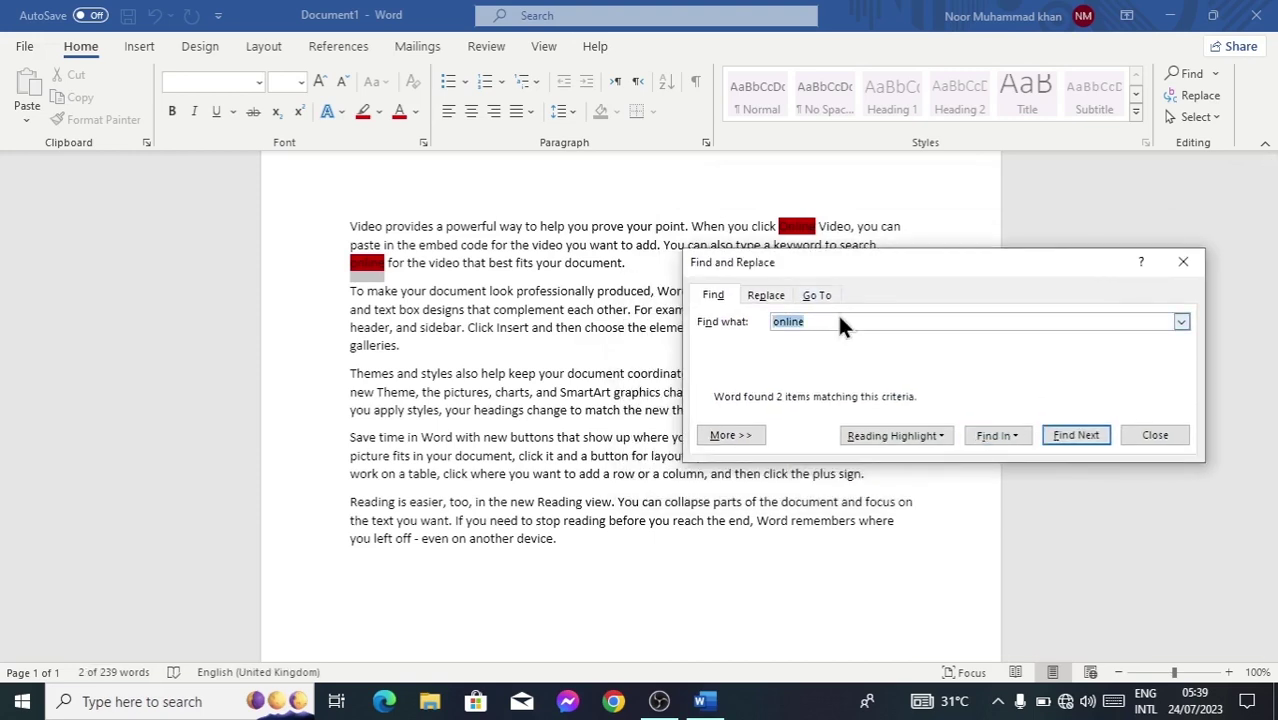
type("video")
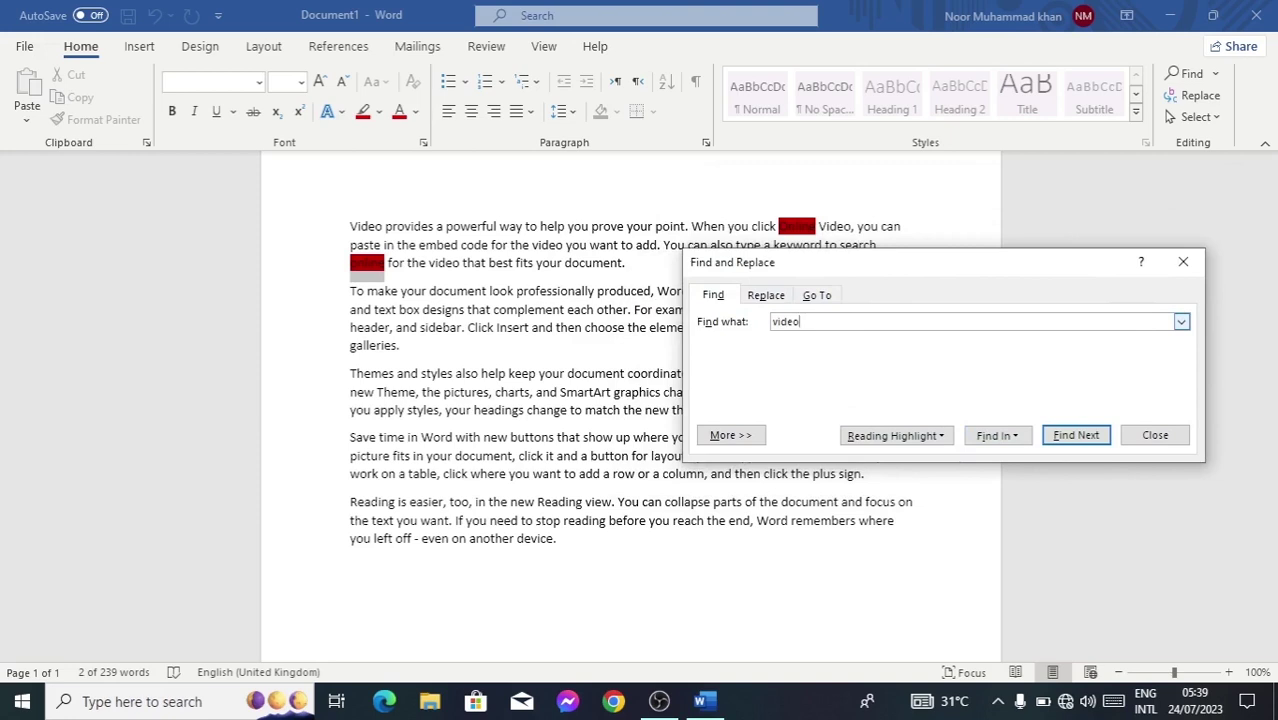
left_click_drag(918, 267, 971, 208)
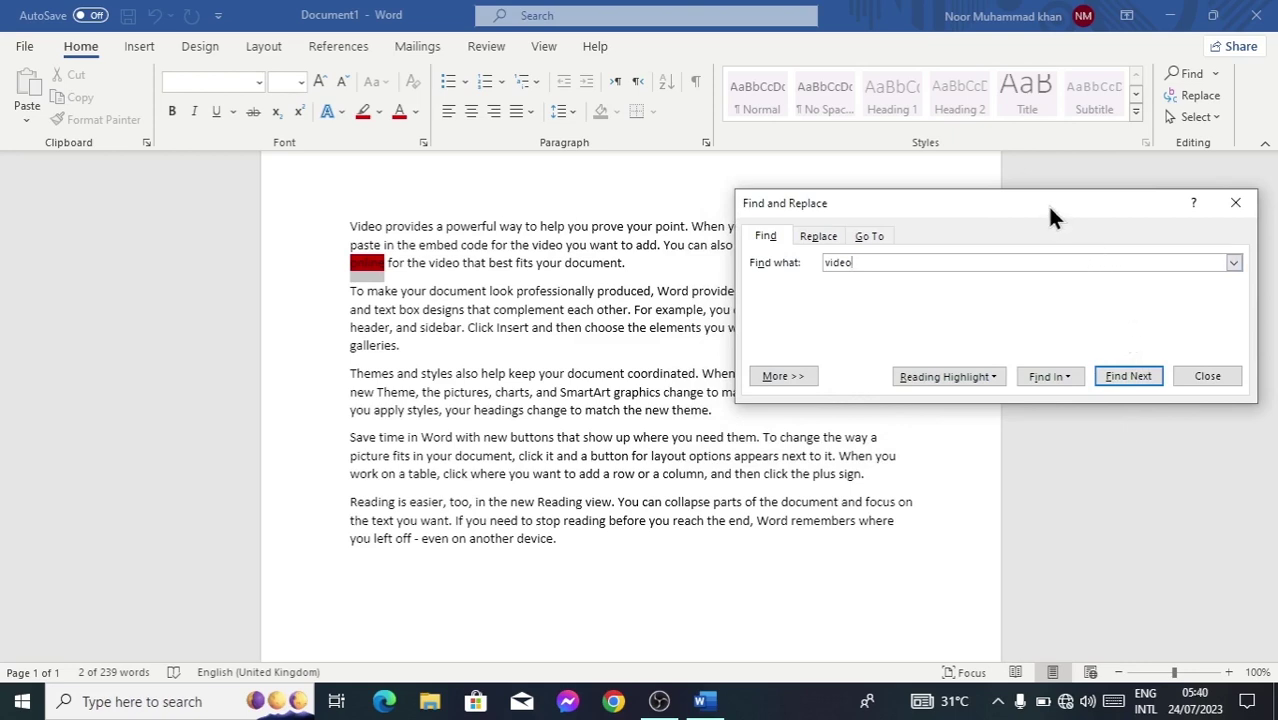
left_click_drag(1047, 205, 1032, 237)
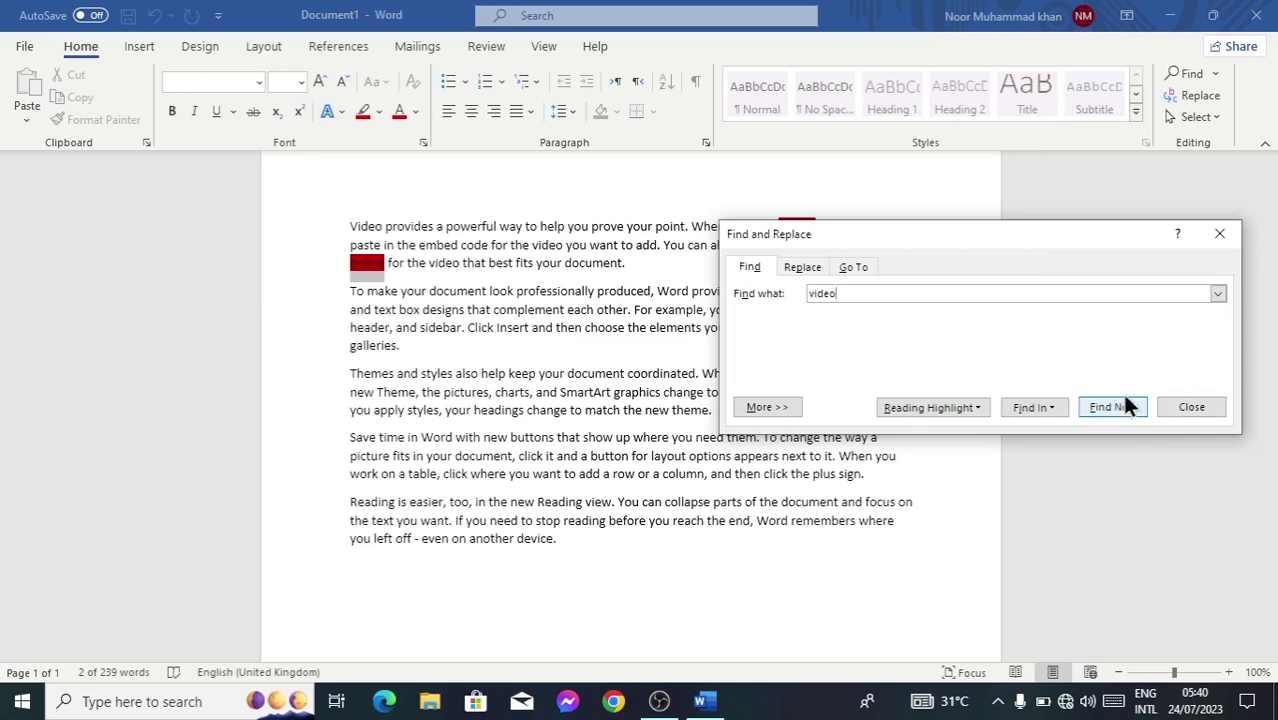
left_click_drag(980, 233, 1029, 146)
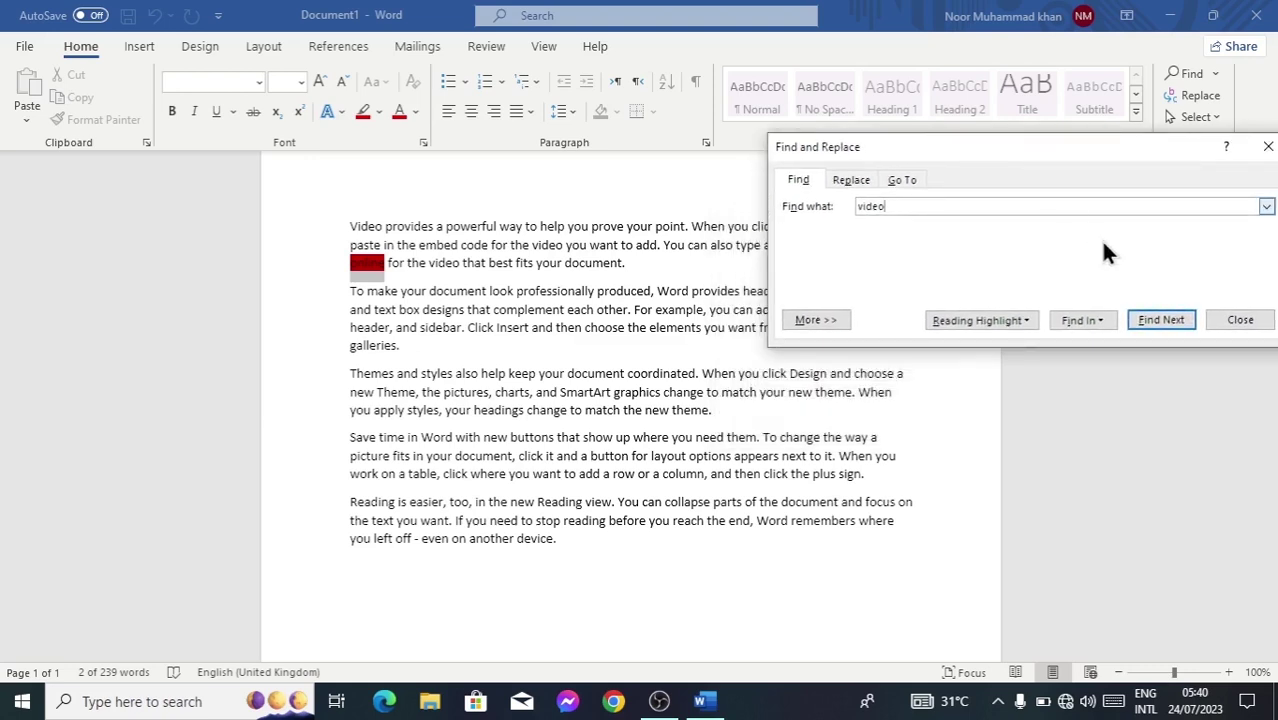
Step: Find the next occurrences of "video", continuing the search from the document's beginning to its first word, and close the dialog
left_click(1159, 322)
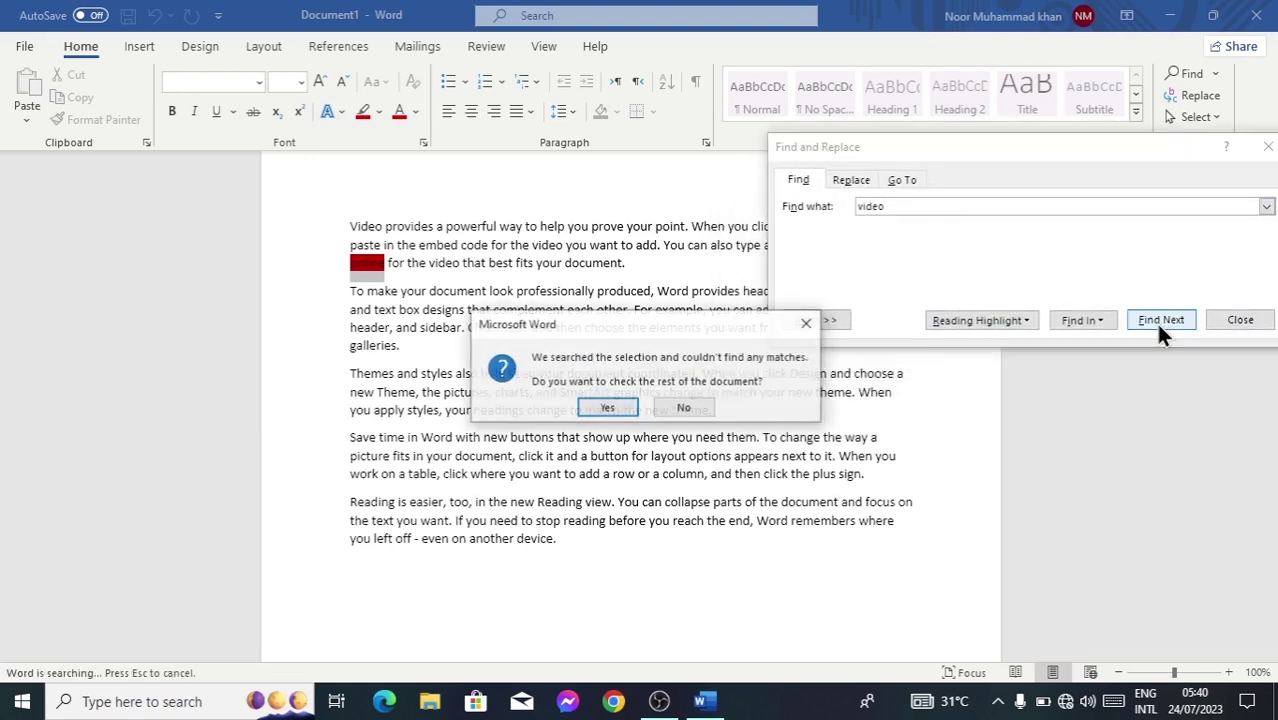
left_click(609, 408)
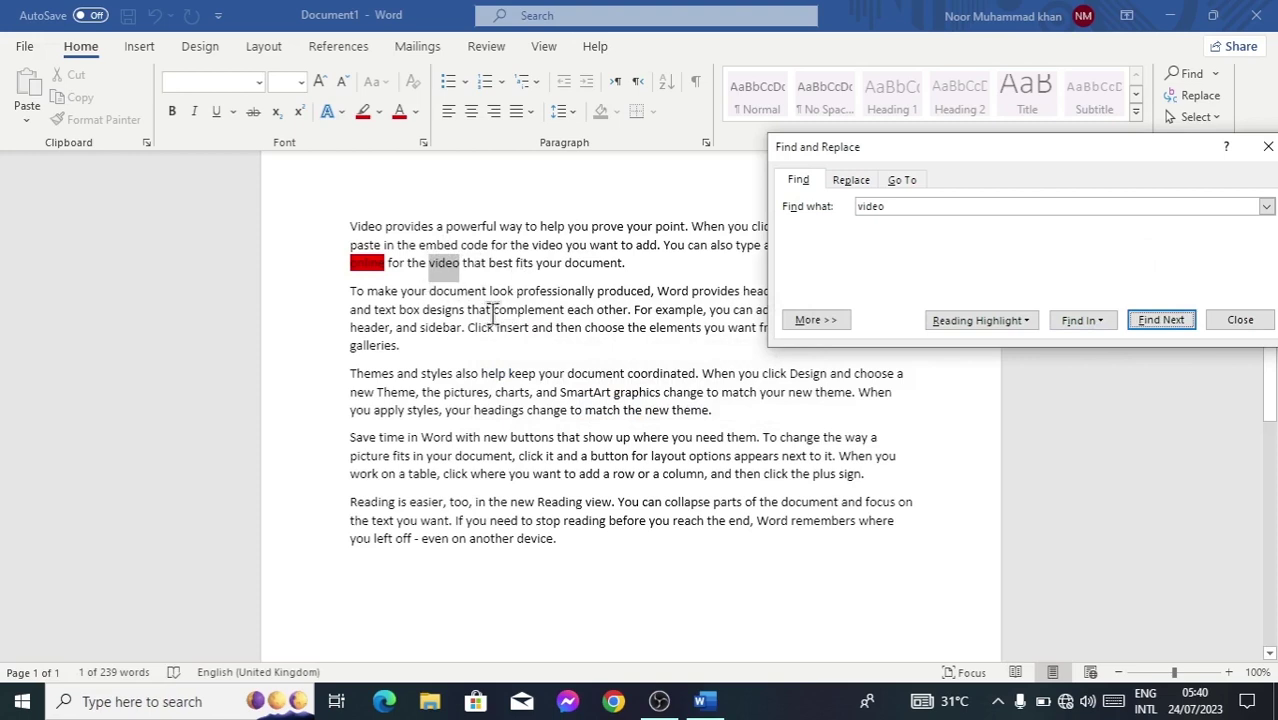
left_click(1153, 320)
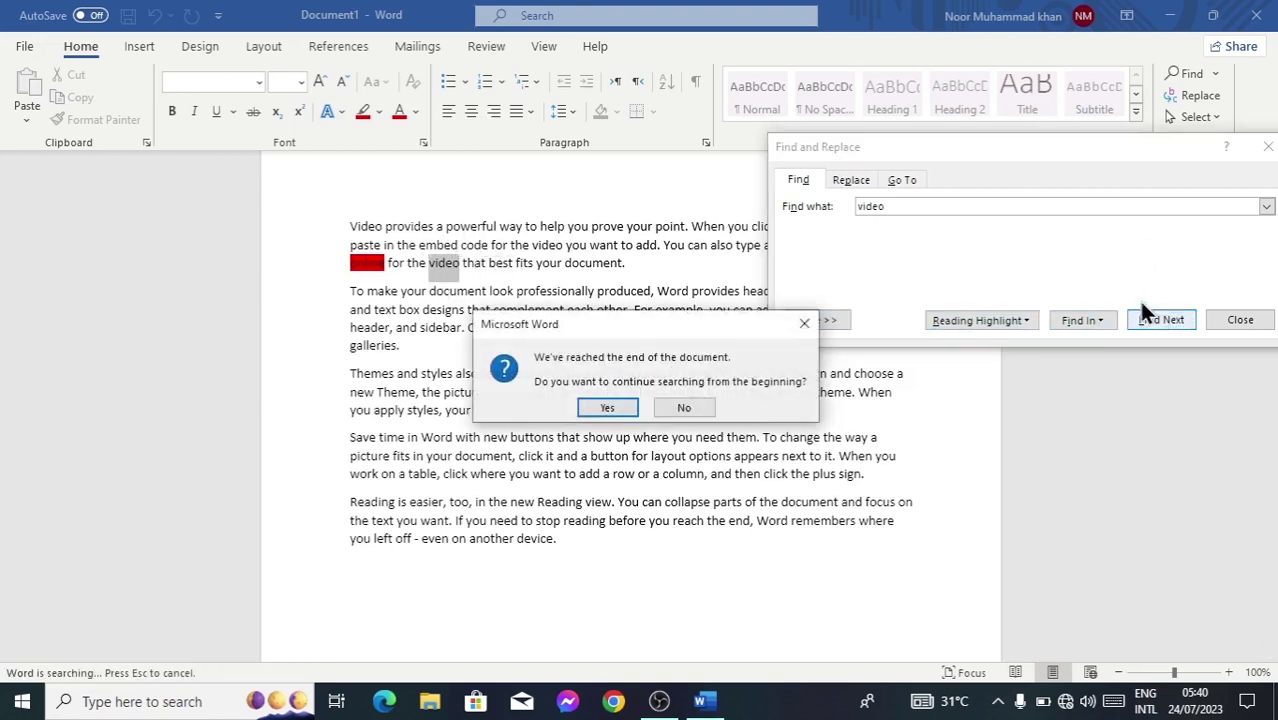
left_click(607, 408)
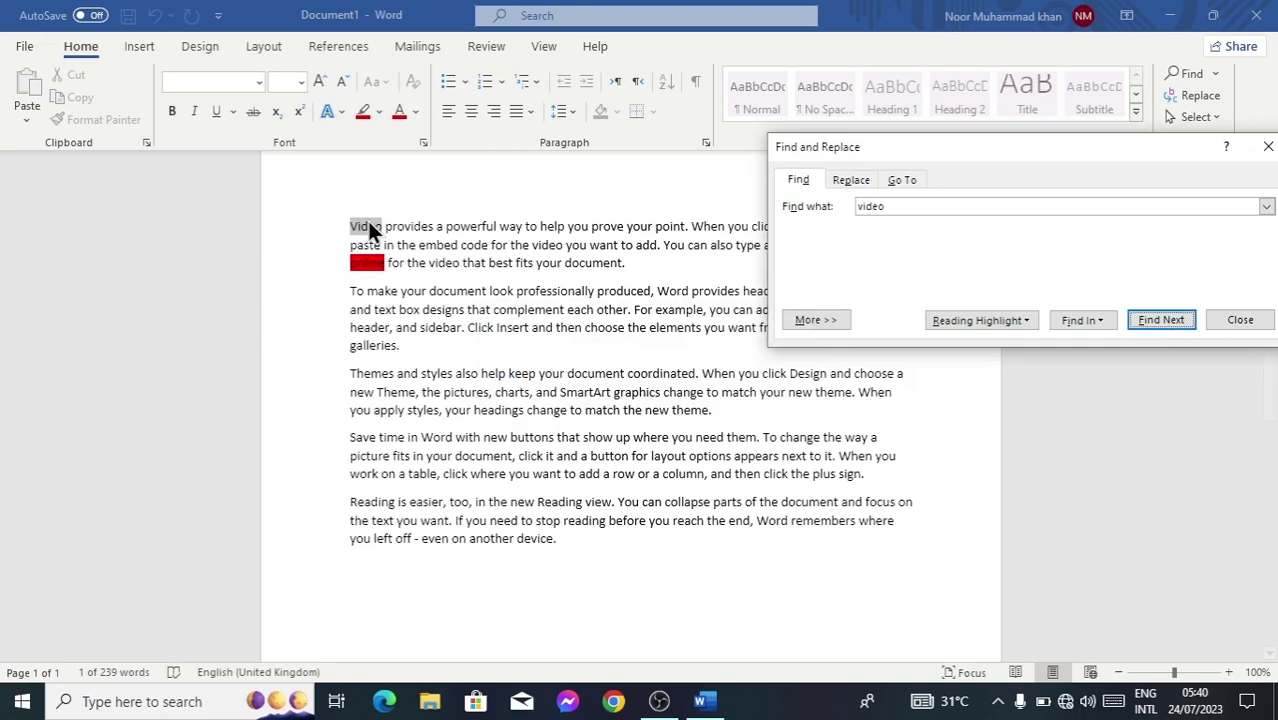
left_click_drag(983, 147, 862, 62)
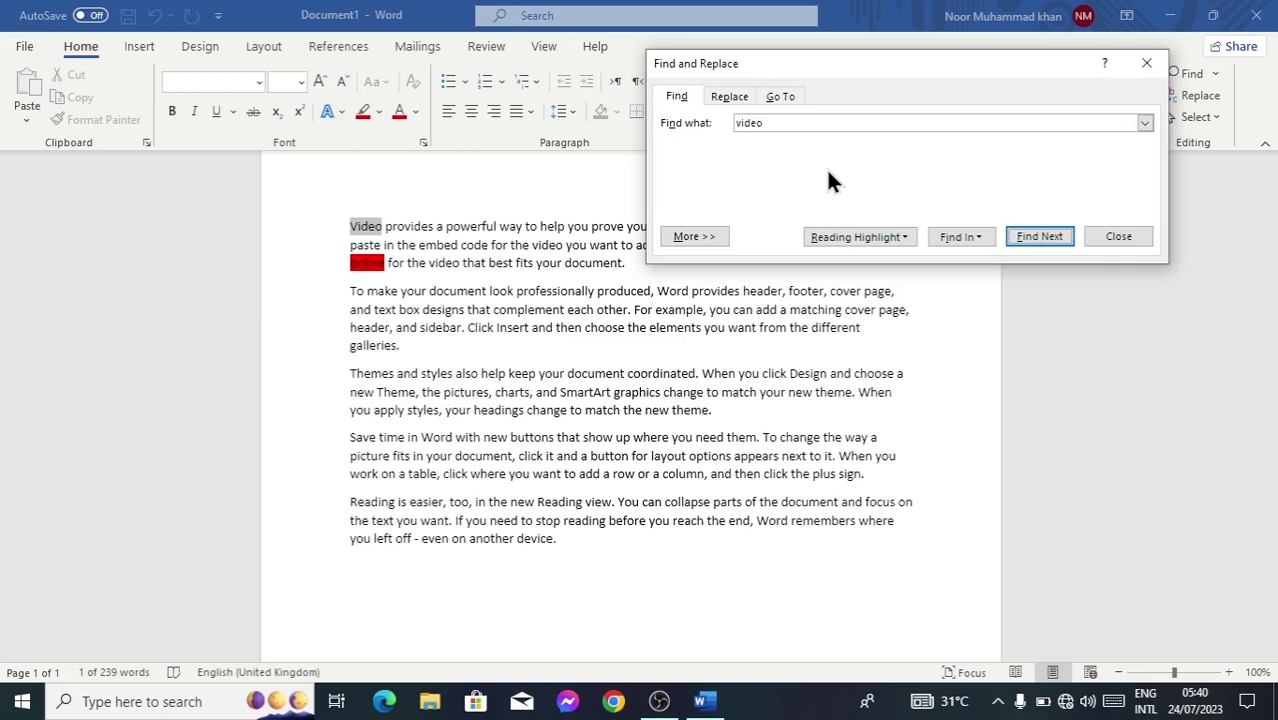
left_click(1117, 236)
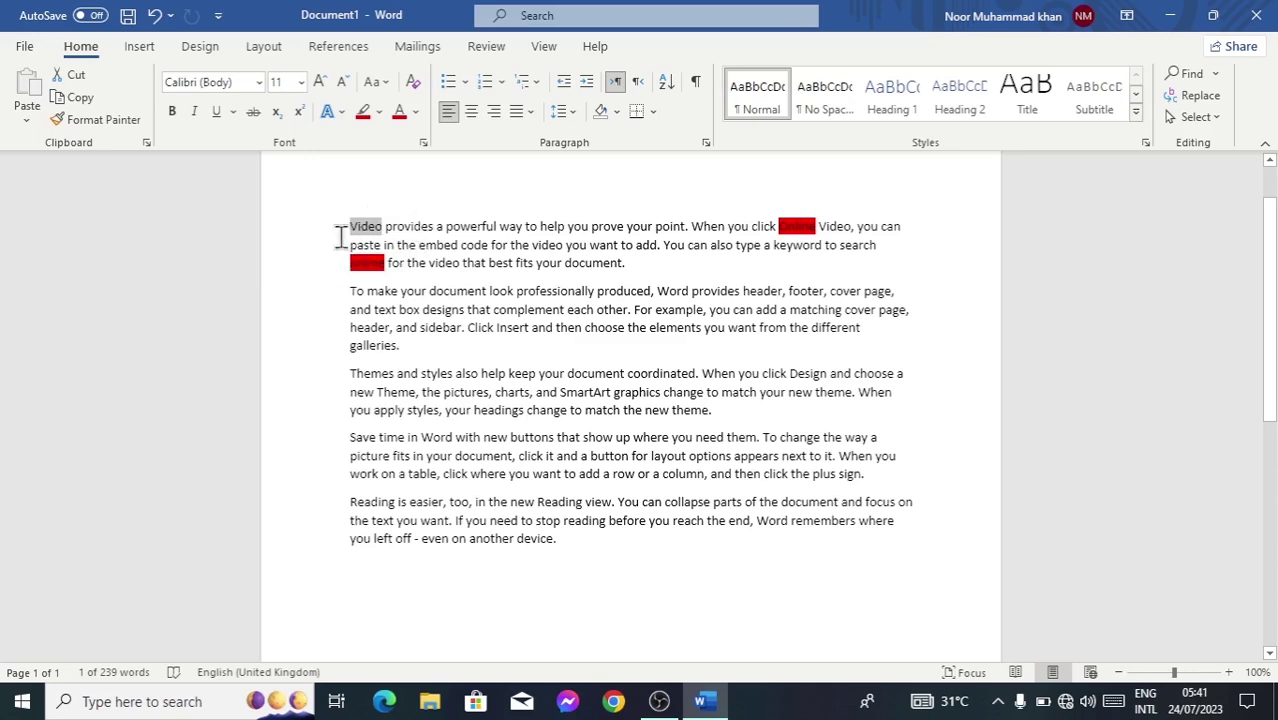
Step: Apply a yellow text highlight to the word "Video" at the start of the first paragraph and deselect it
left_click(379, 112)
left_click(367, 138)
left_click(378, 174)
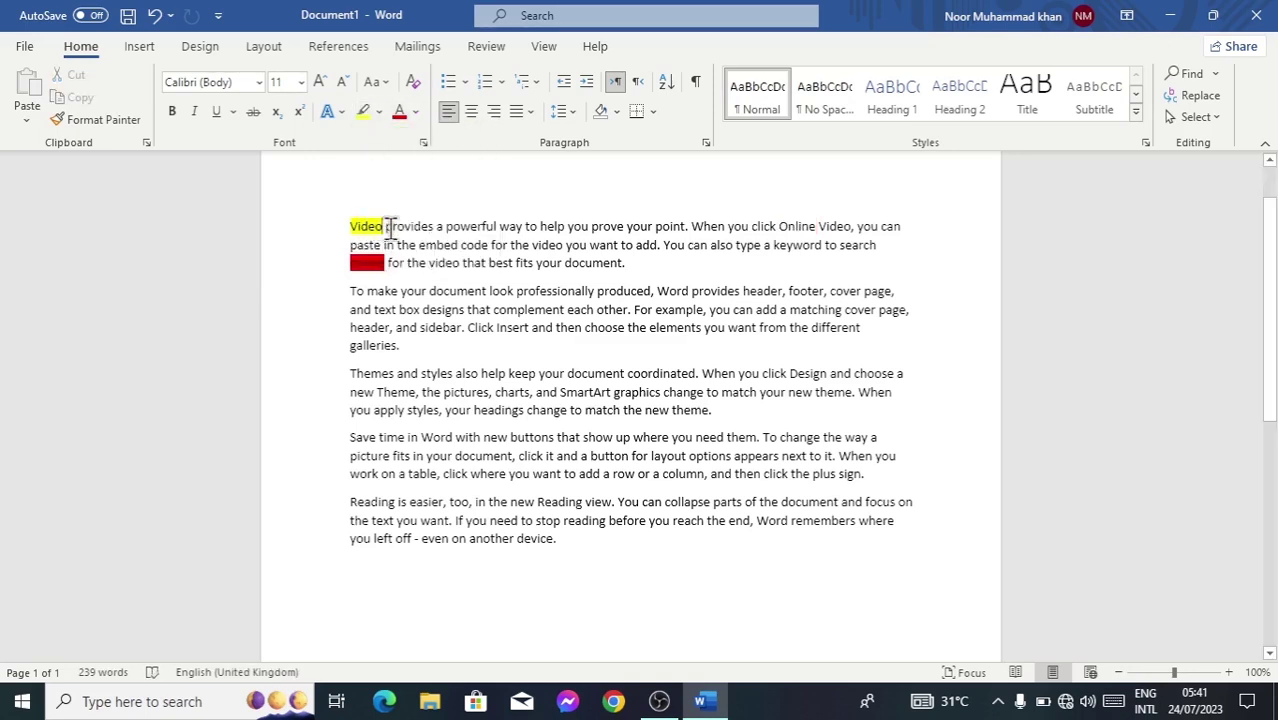
left_click_drag(386, 226, 349, 232)
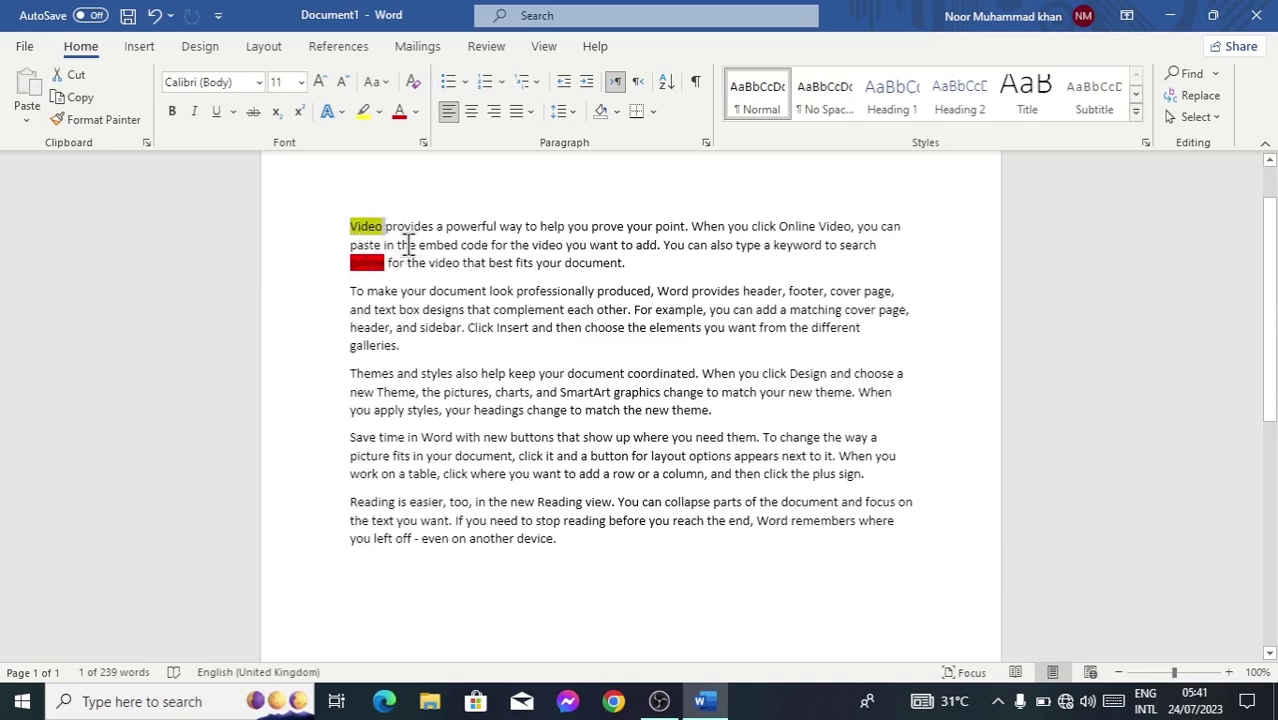
left_click(811, 328)
Step: View the Find options, show the navigation search results for "video", and close the results
left_click(1212, 70)
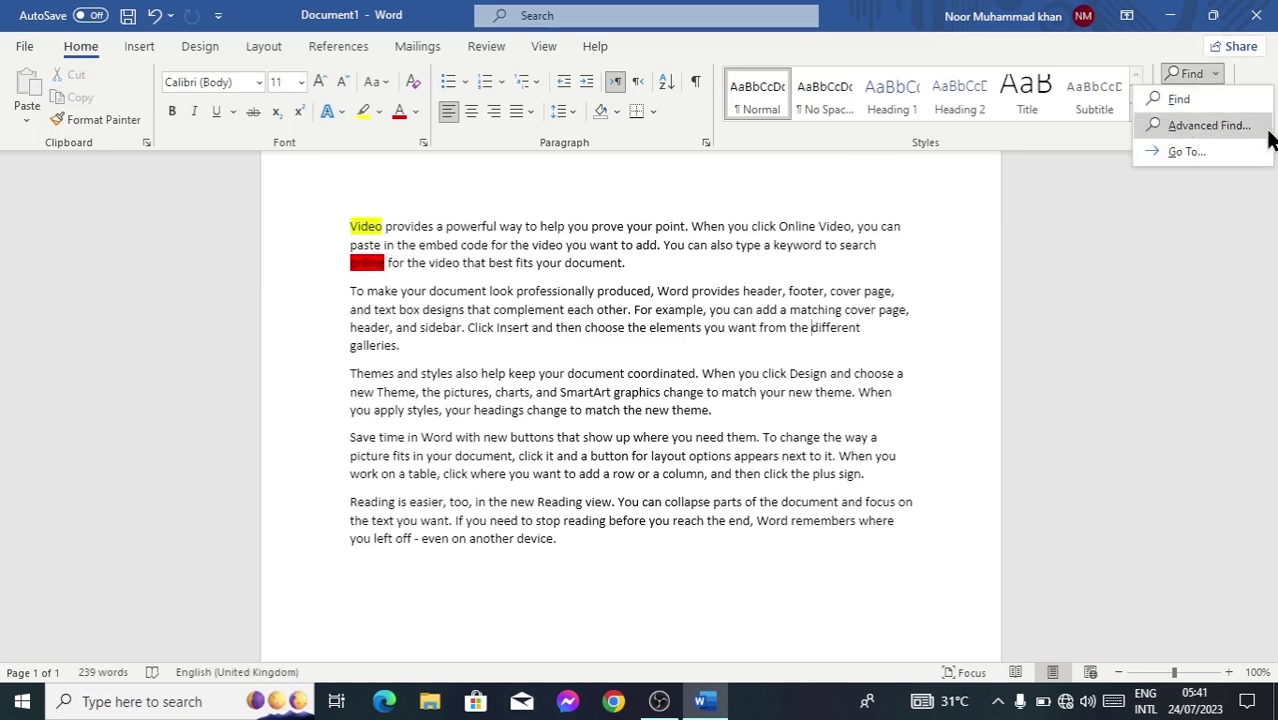
left_click(934, 258)
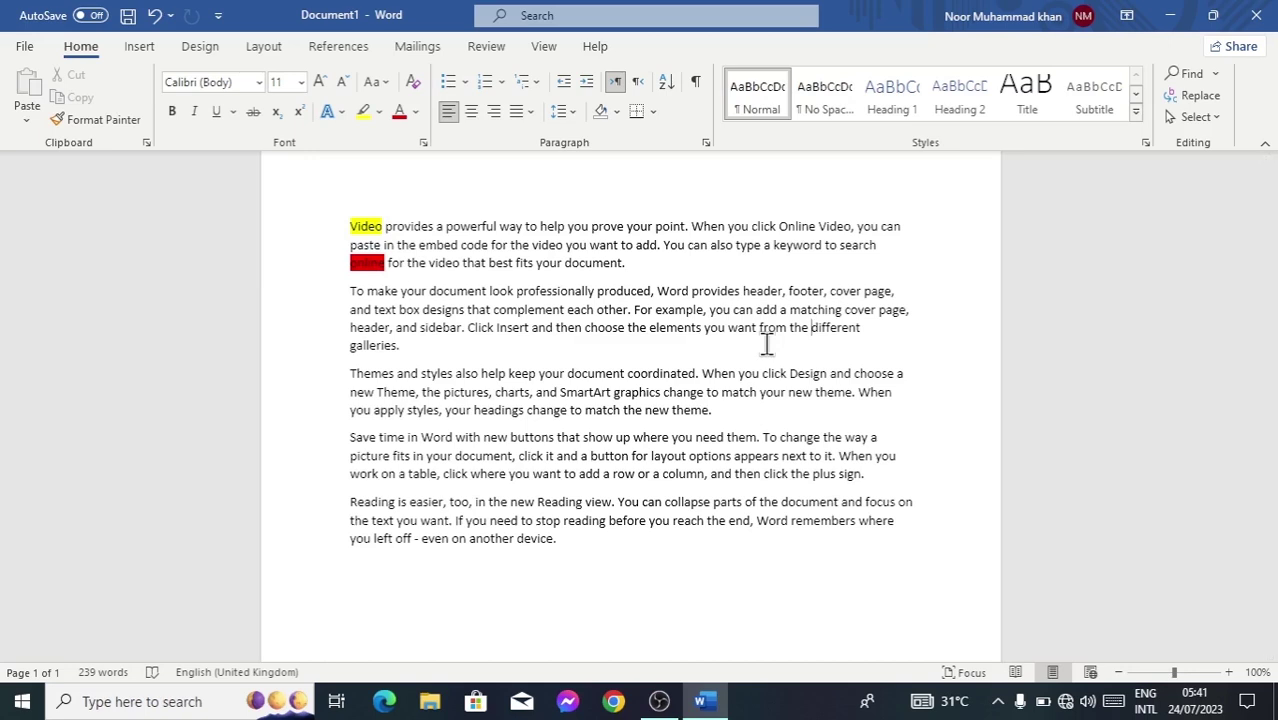
key("ctrl+f")
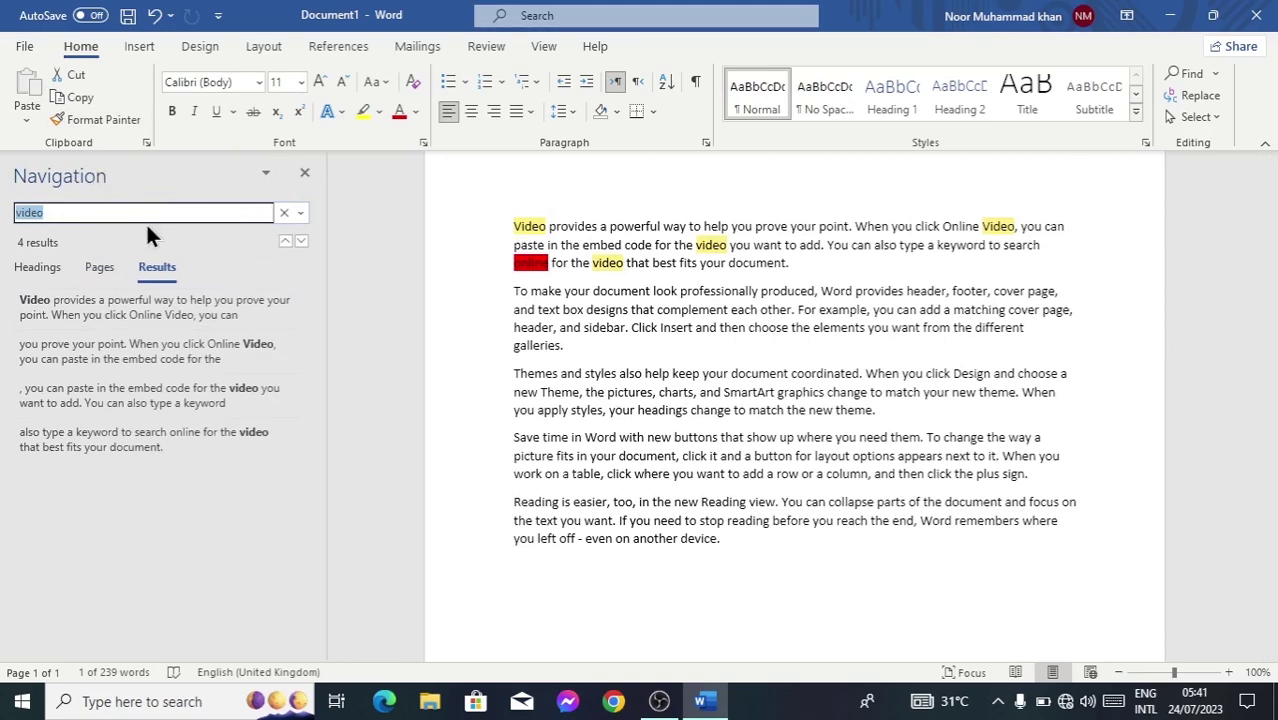
left_click(304, 173)
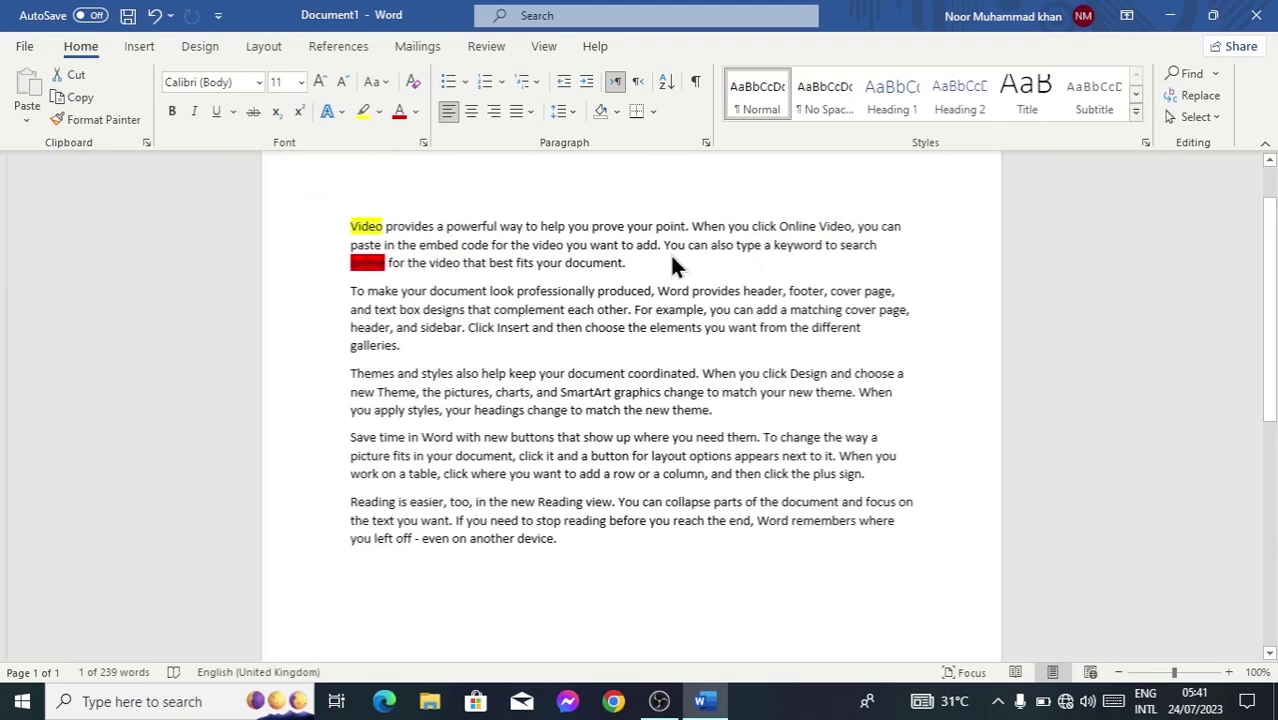
Step: Insert page breaks before "different" in the second paragraph until the document has five pages
left_click(1215, 74)
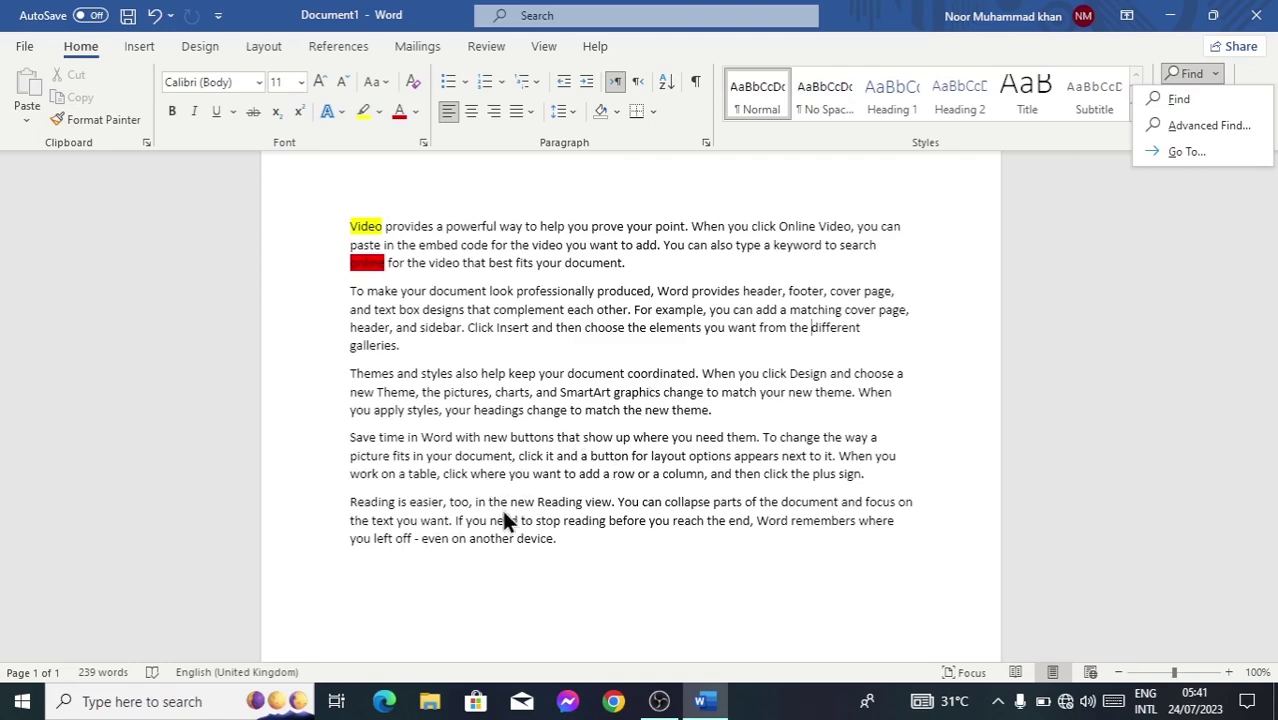
scroll(545, 487, "down", 4)
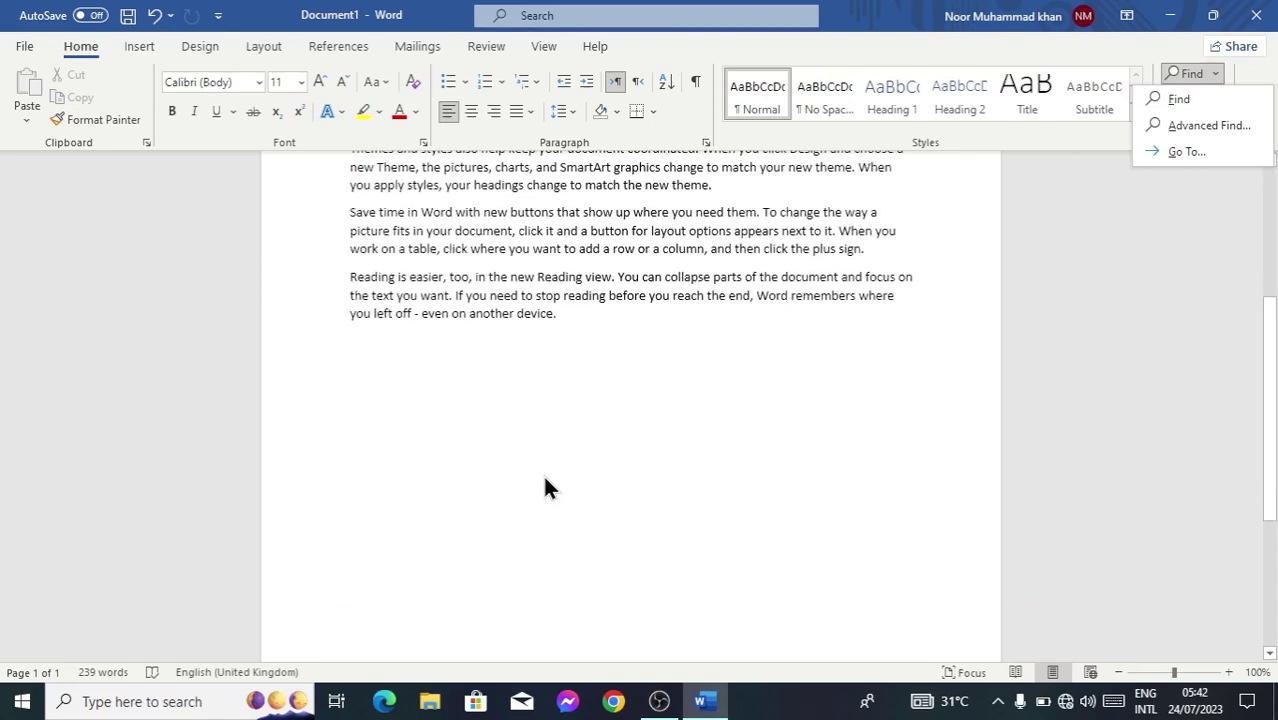
left_click(716, 413)
scroll(716, 413, "down", 10)
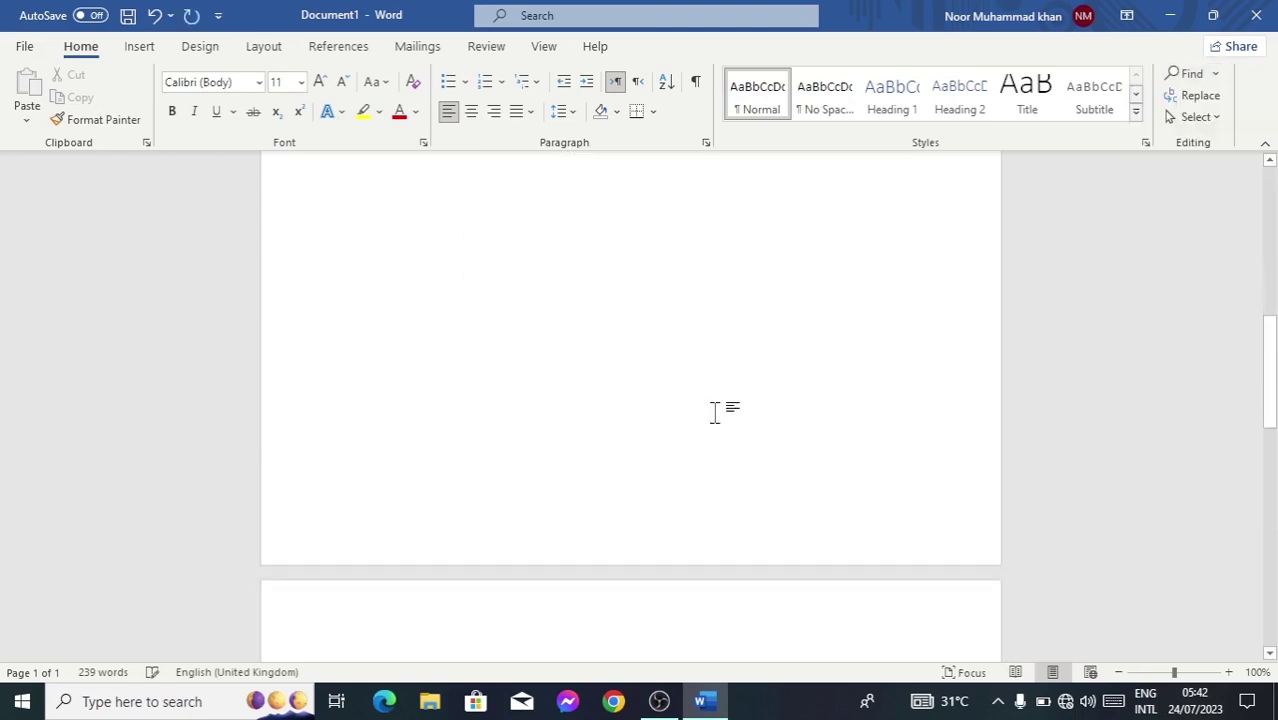
key("ctrl+Return")
key("ctrl+Return")
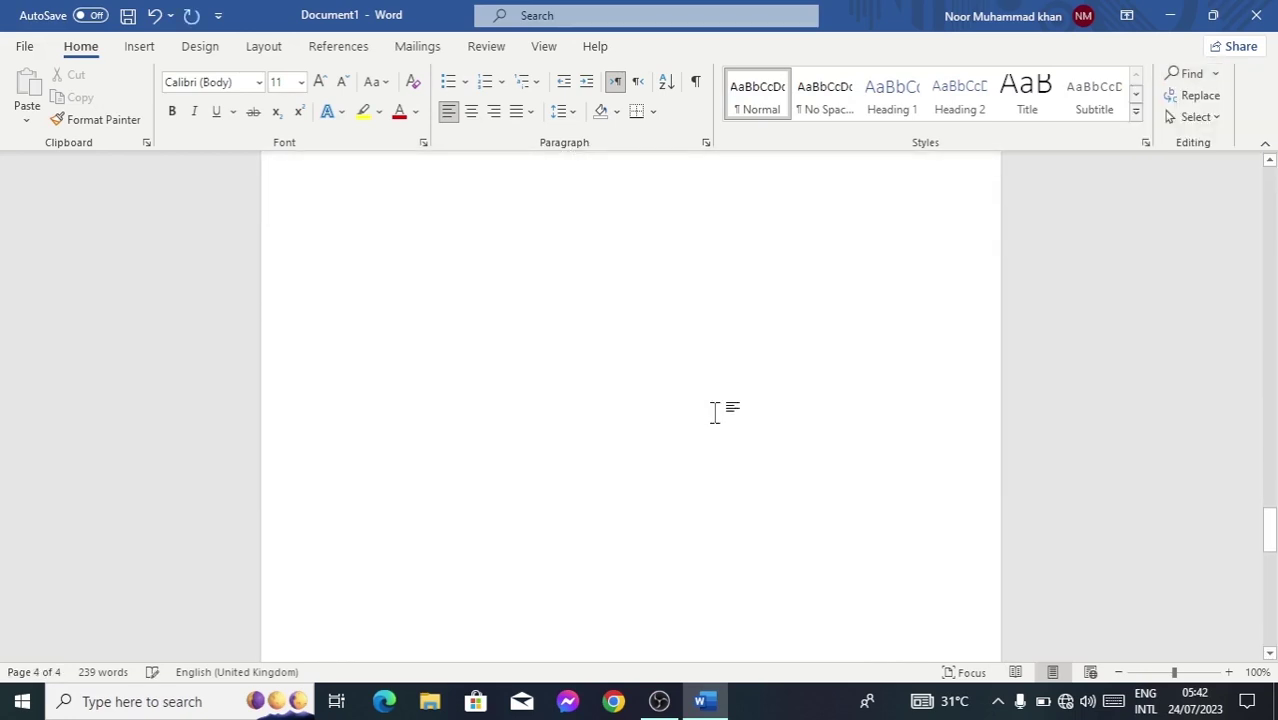
Step: Look through the pages of the extended document and return to the beginning of the first page
scroll(716, 413, "up", 10)
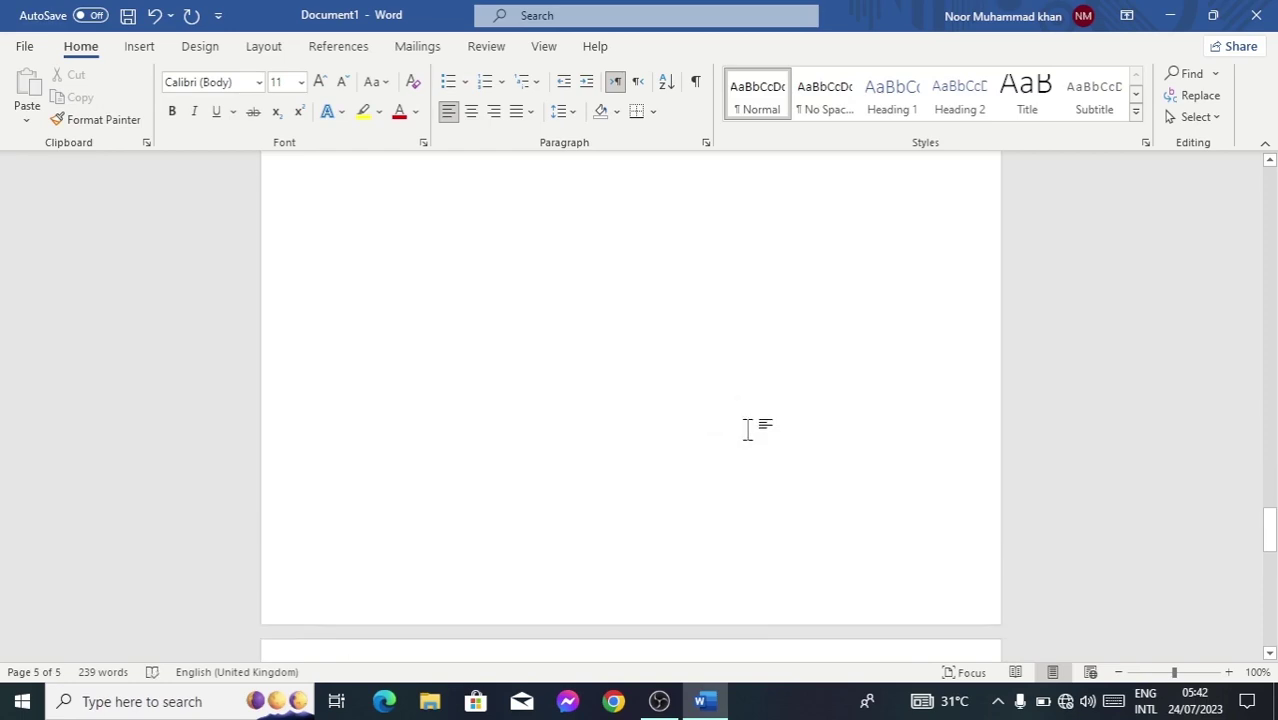
scroll(745, 425, "down", 3)
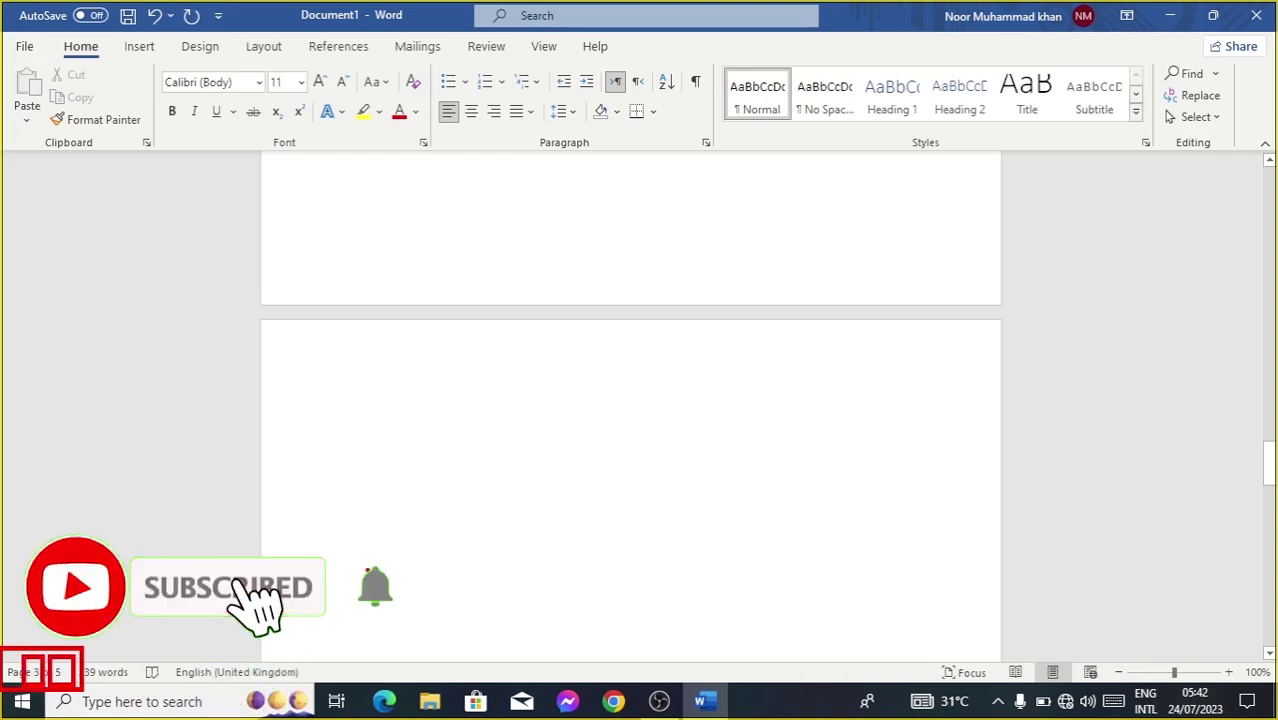
scroll(765, 450, "up", 10)
scroll(755, 430, "up", 20)
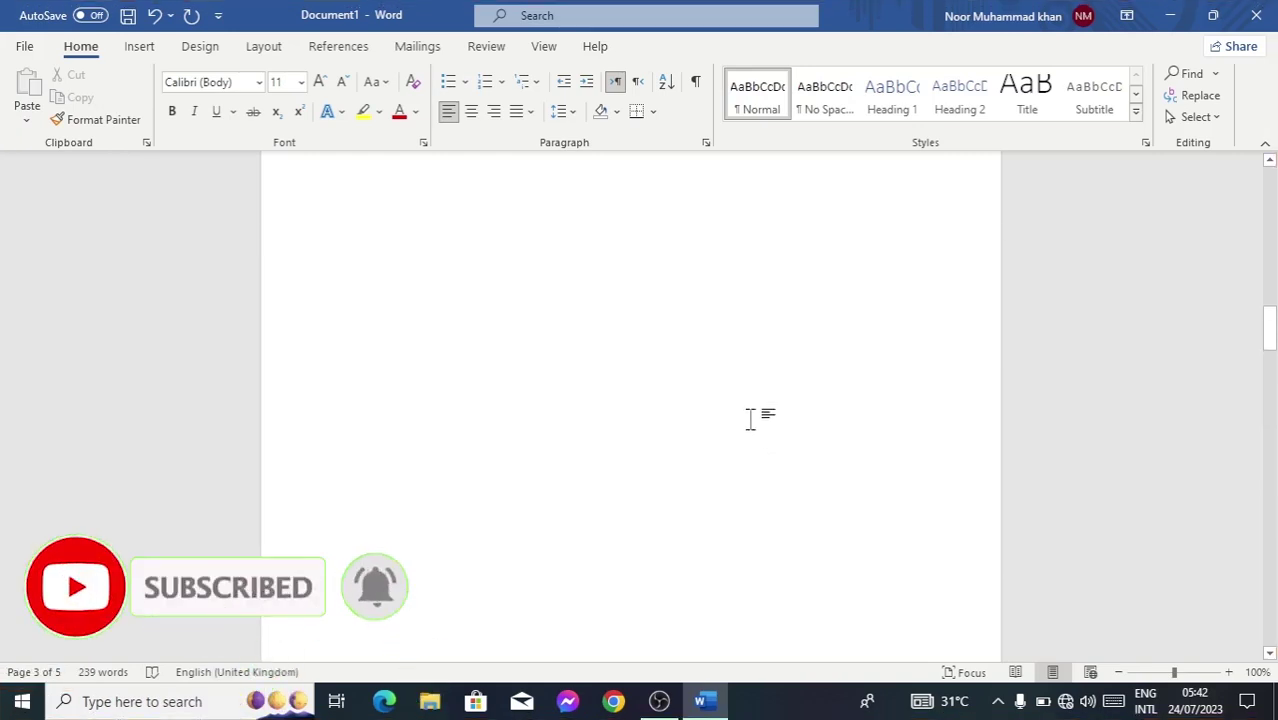
scroll(737, 373, "up", 15)
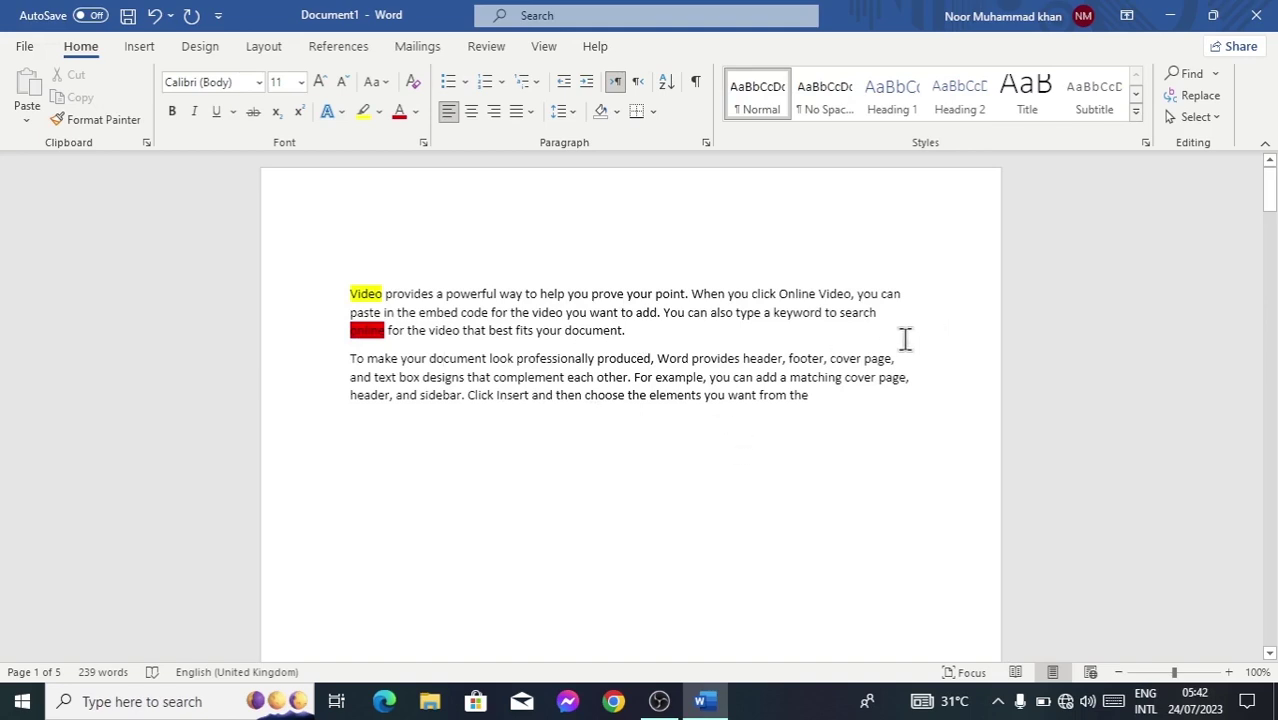
scroll(876, 337, "down", 8)
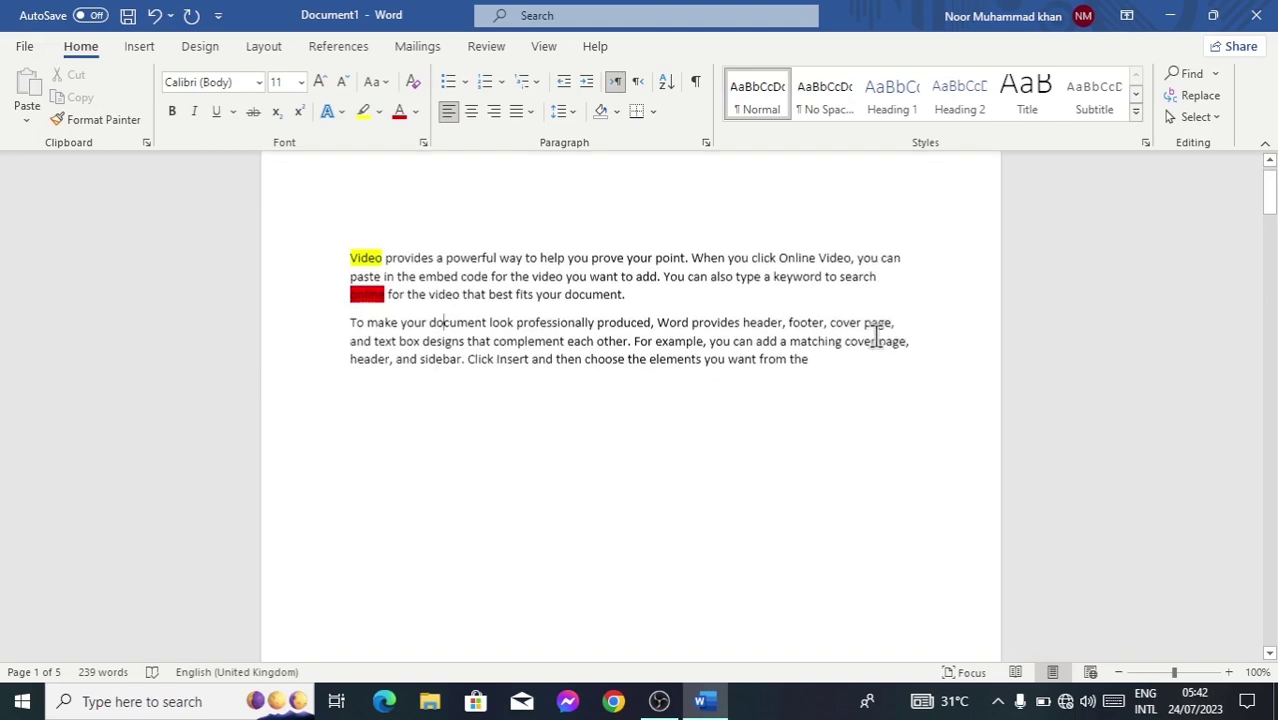
scroll(876, 337, "down", 3)
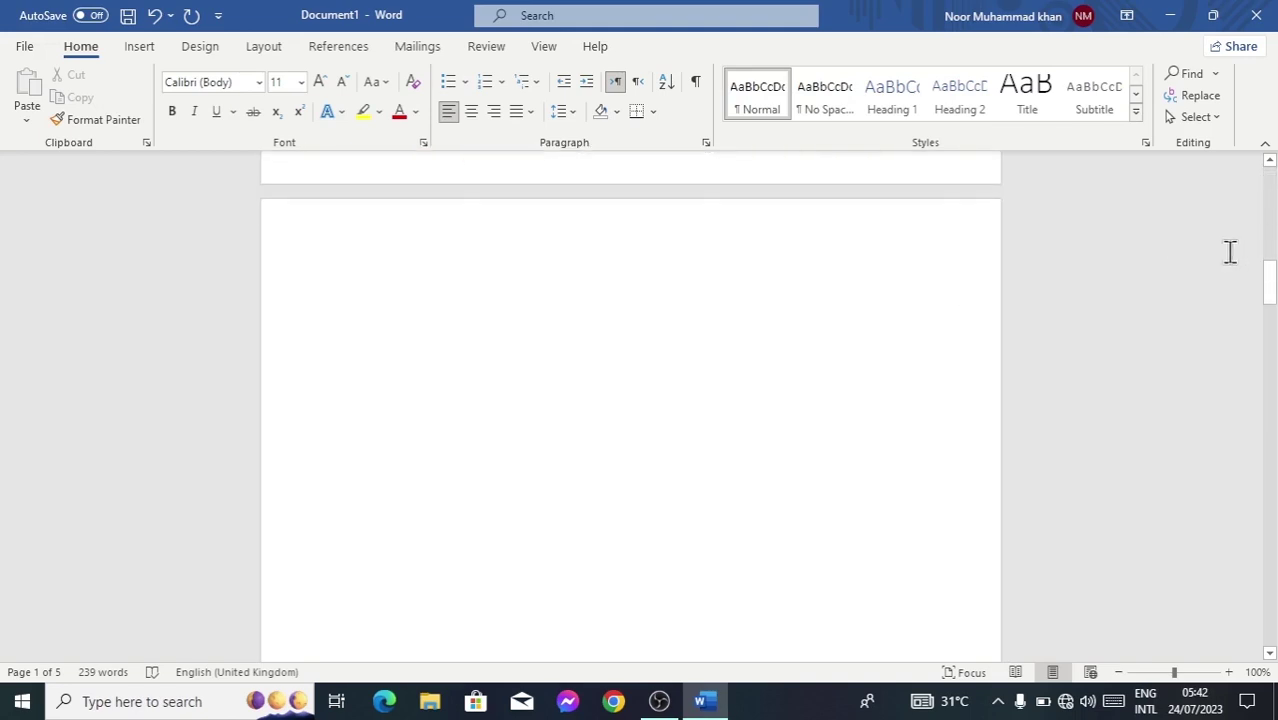
left_click_drag(1270, 280, 1241, 163)
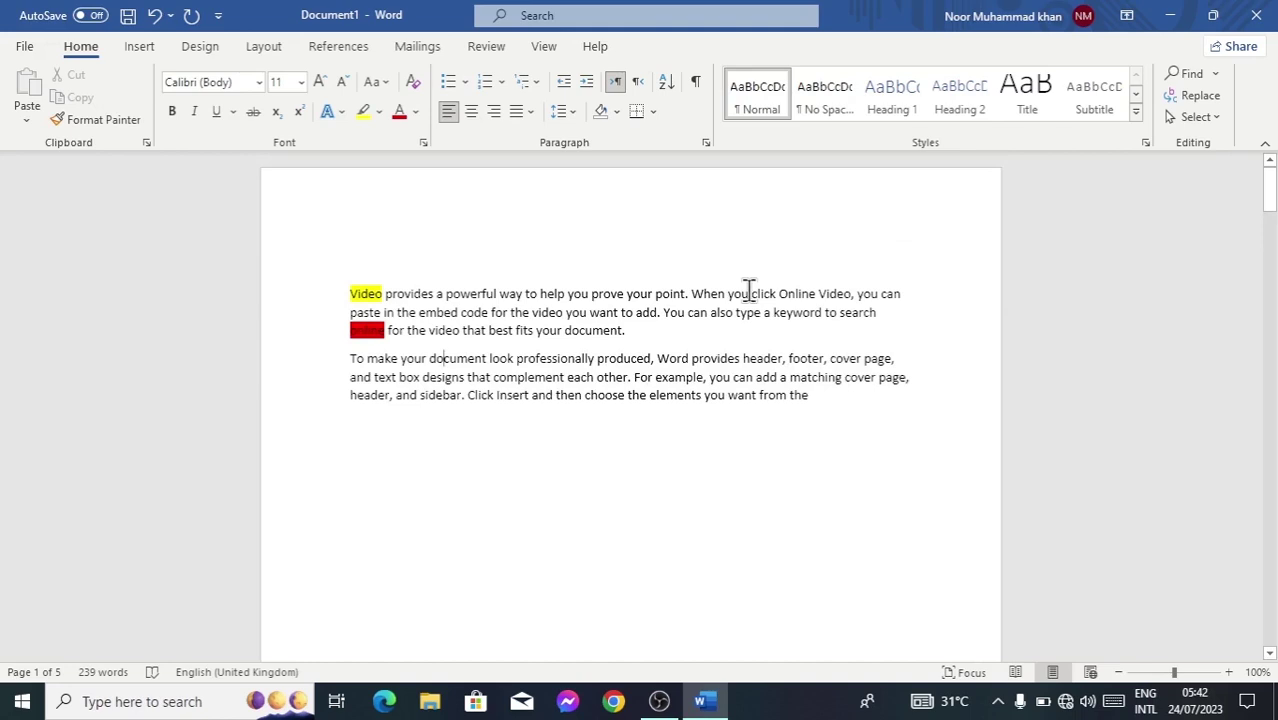
left_click(1214, 73)
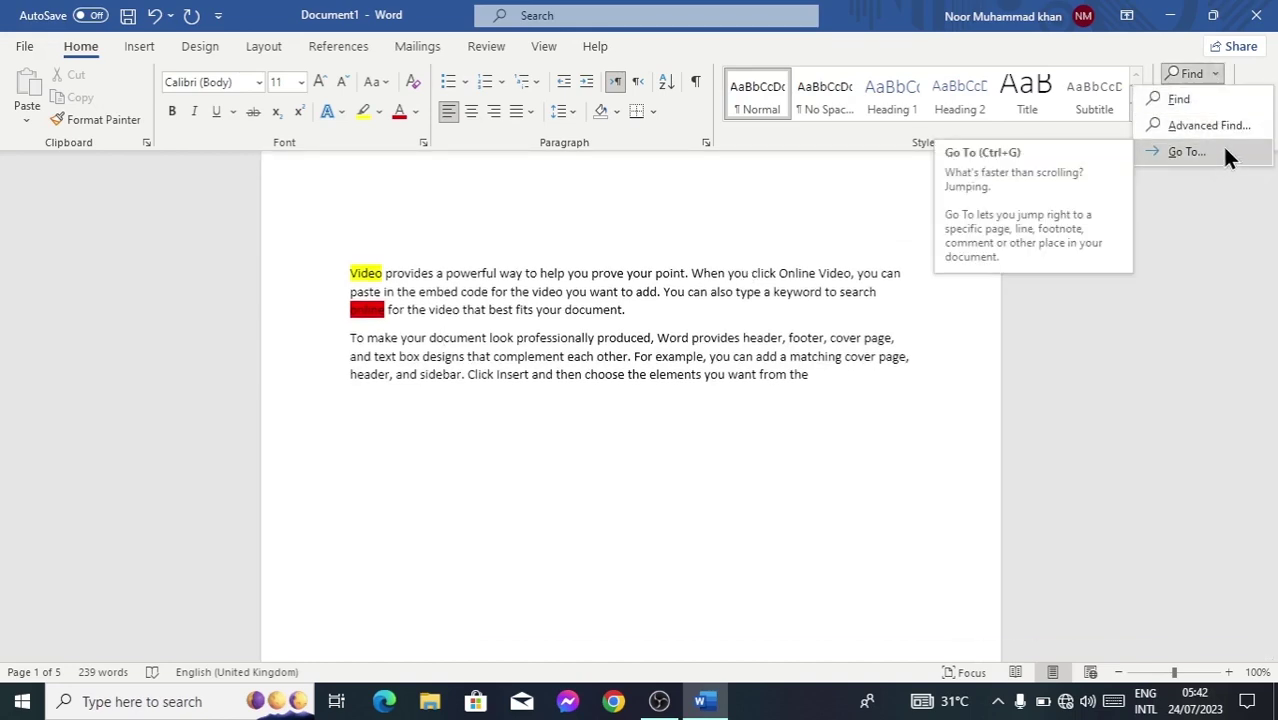
left_click(1186, 152)
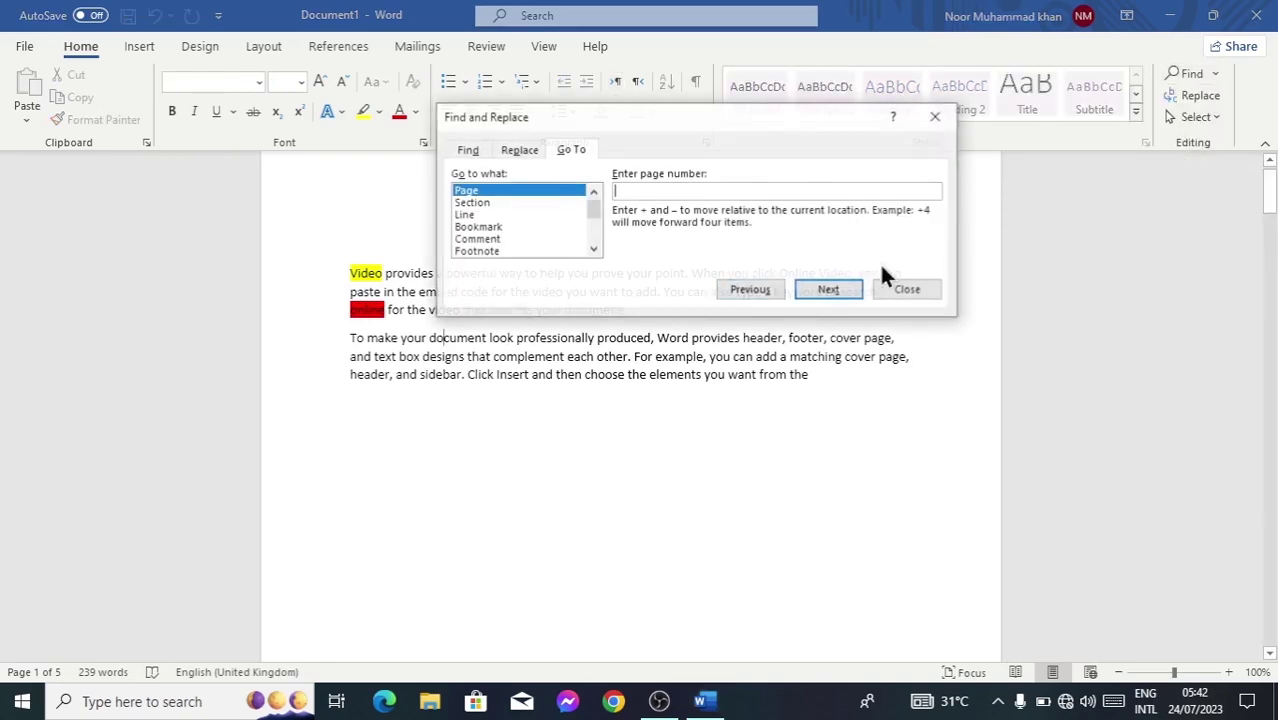
left_click(912, 289)
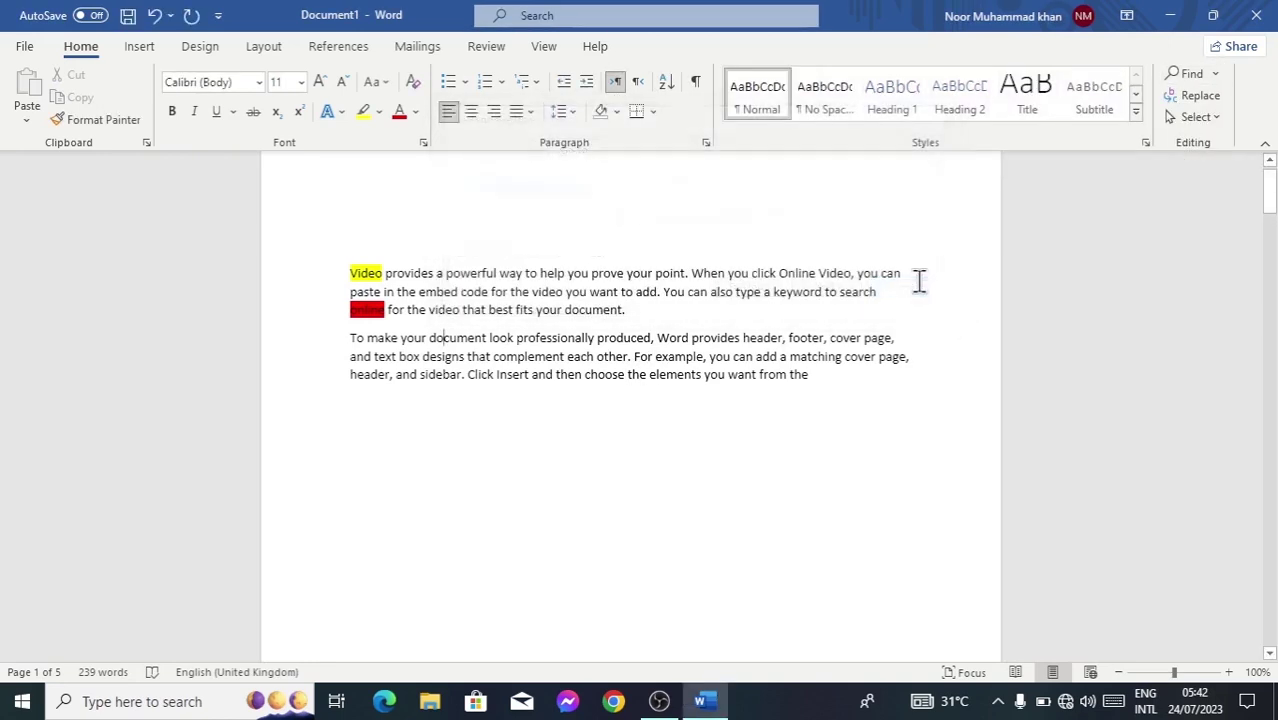
Step: Open Go To and examine the Section, Line and Bookmark targets, ending on the Page target
key("ctrl+g")
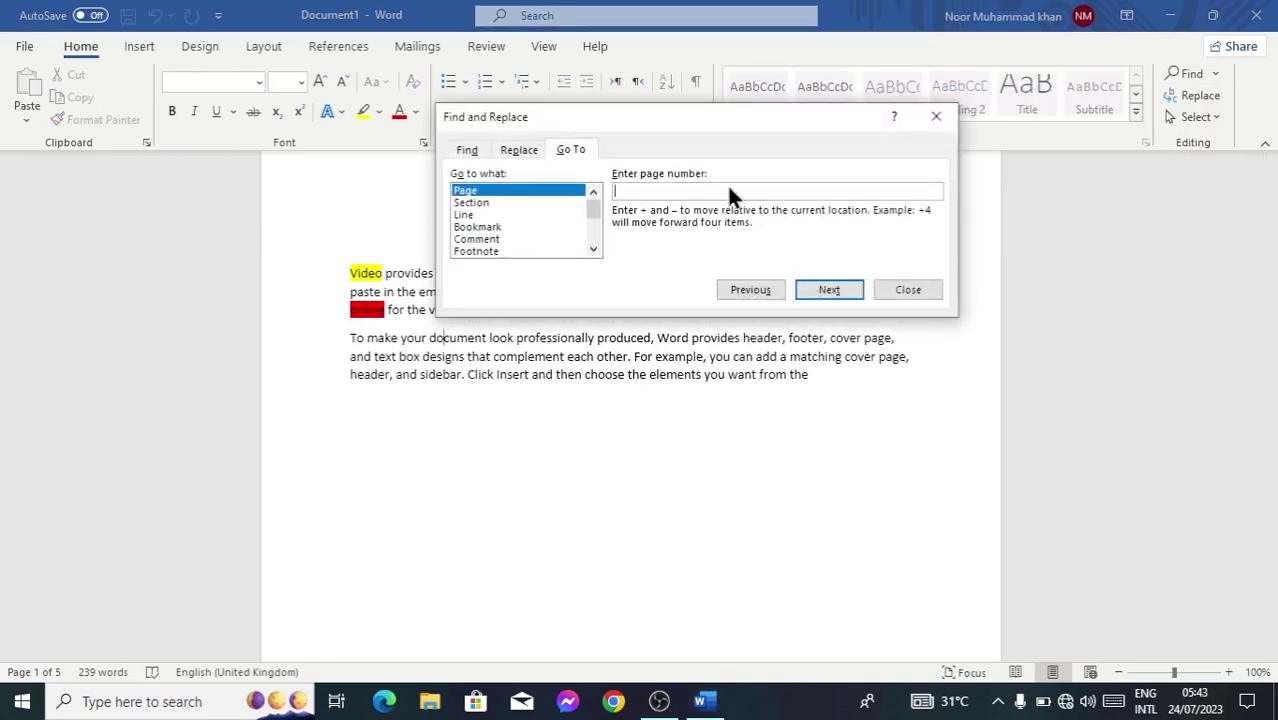
left_click_drag(632, 116, 661, 118)
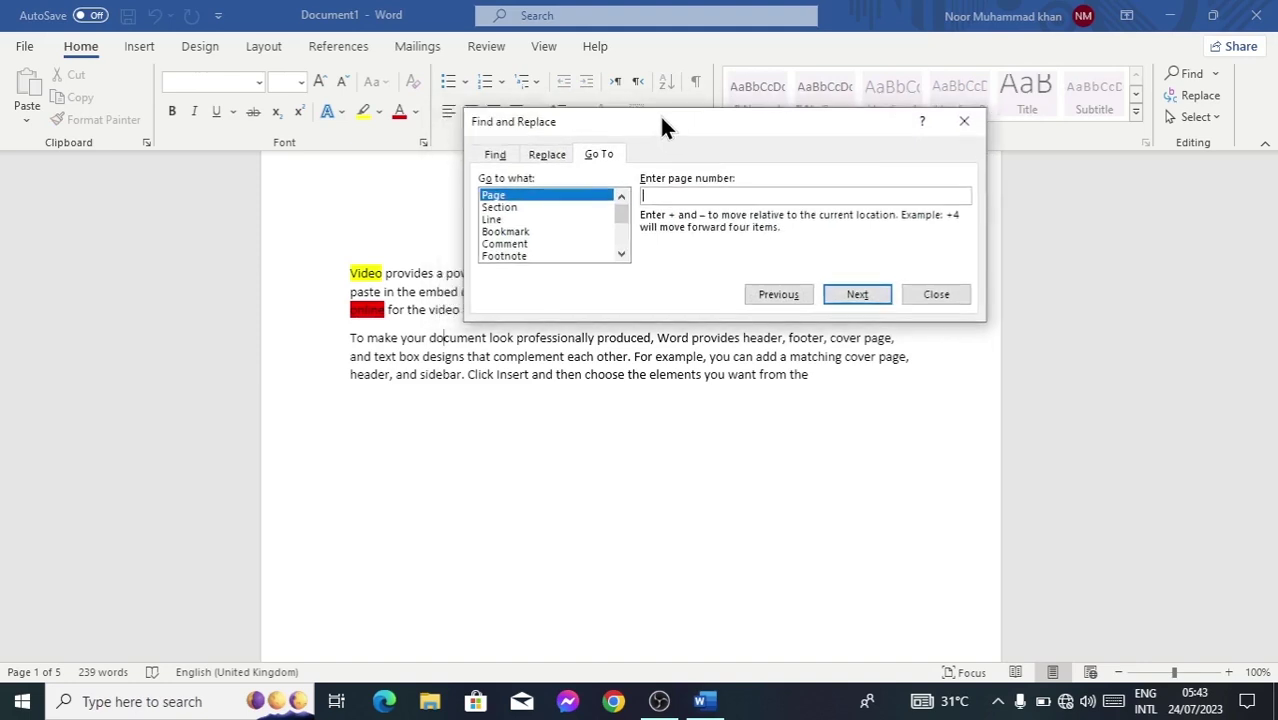
left_click(530, 208)
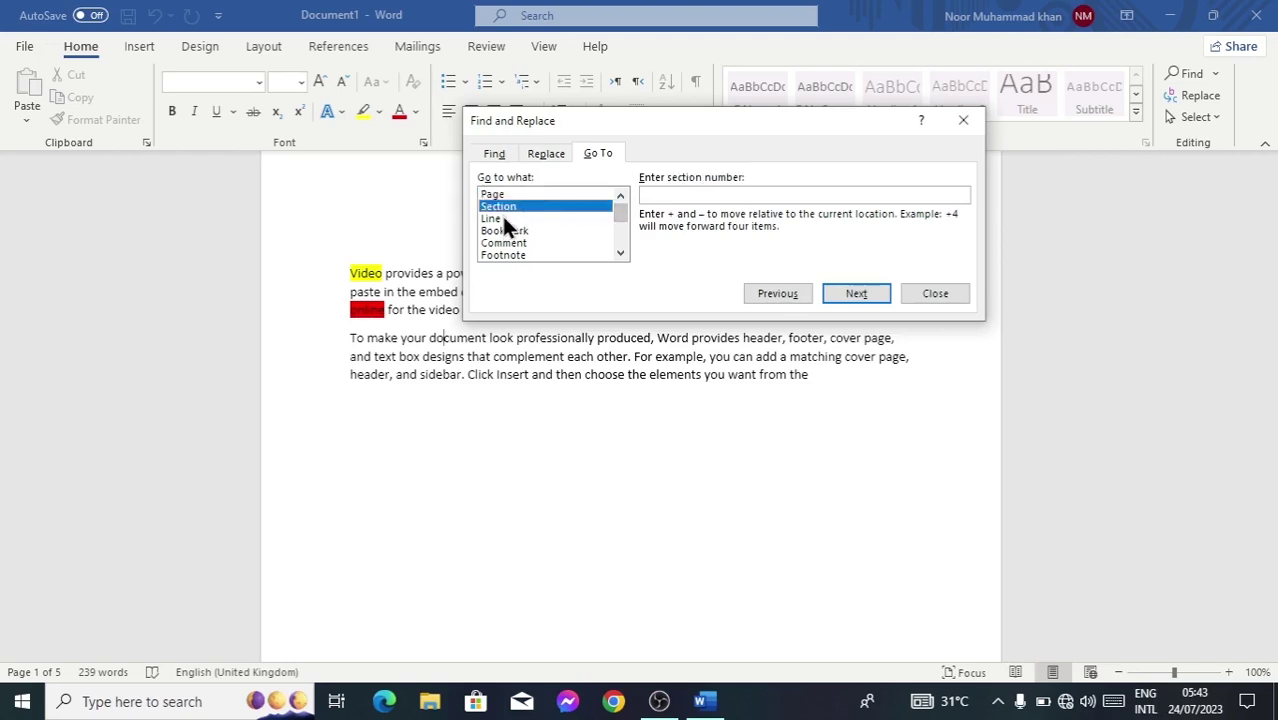
left_click(499, 219)
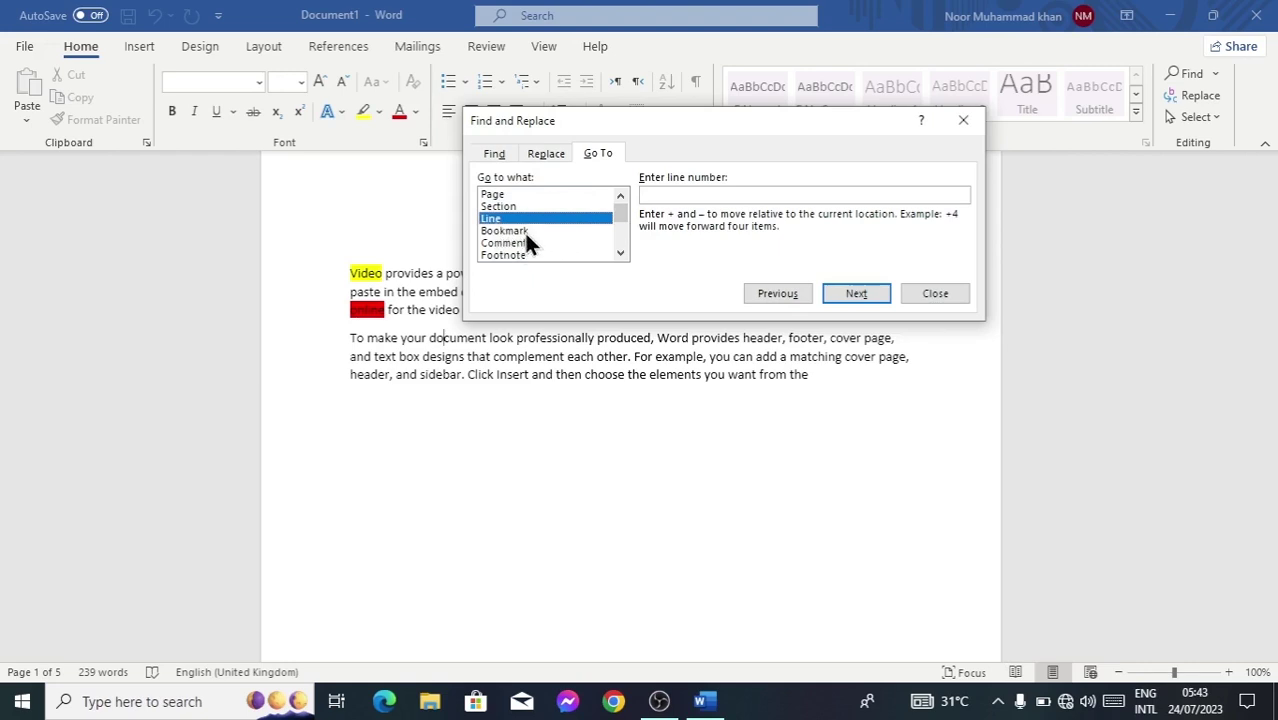
left_click(524, 231)
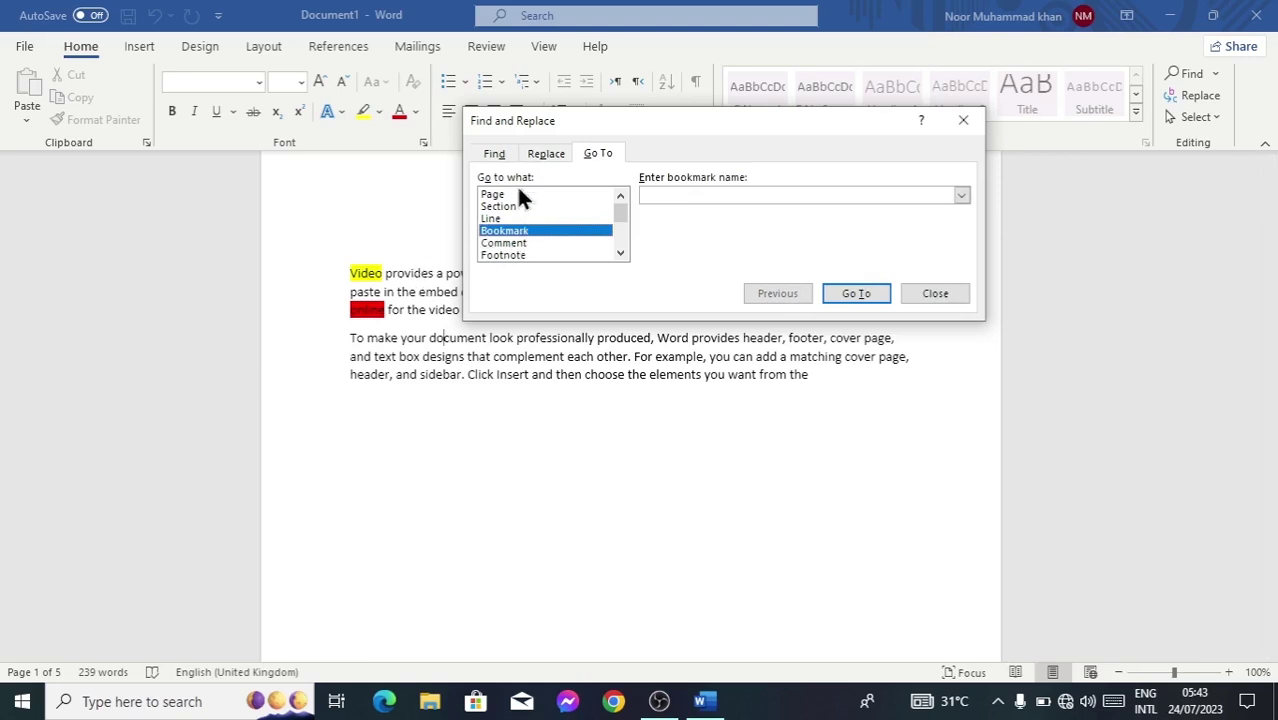
left_click(507, 195)
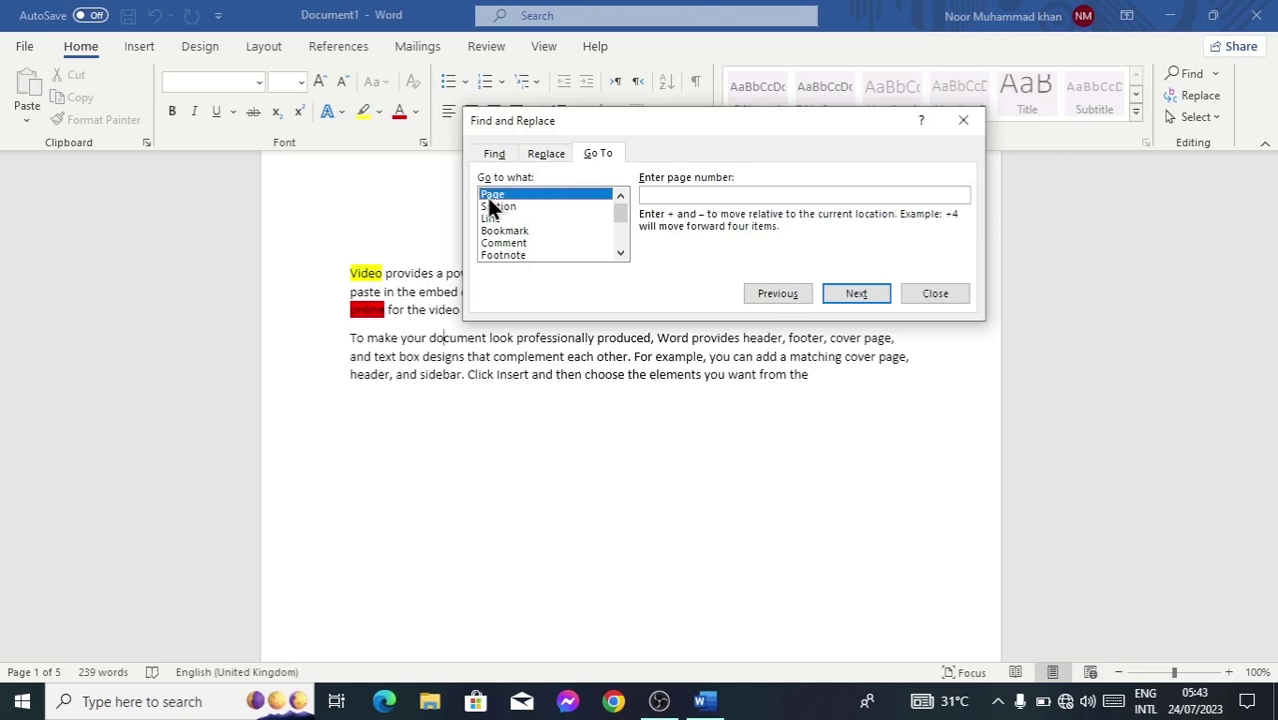
Step: Go to page 5 of the document and close the Go To dialog
left_click(733, 197)
type("5")
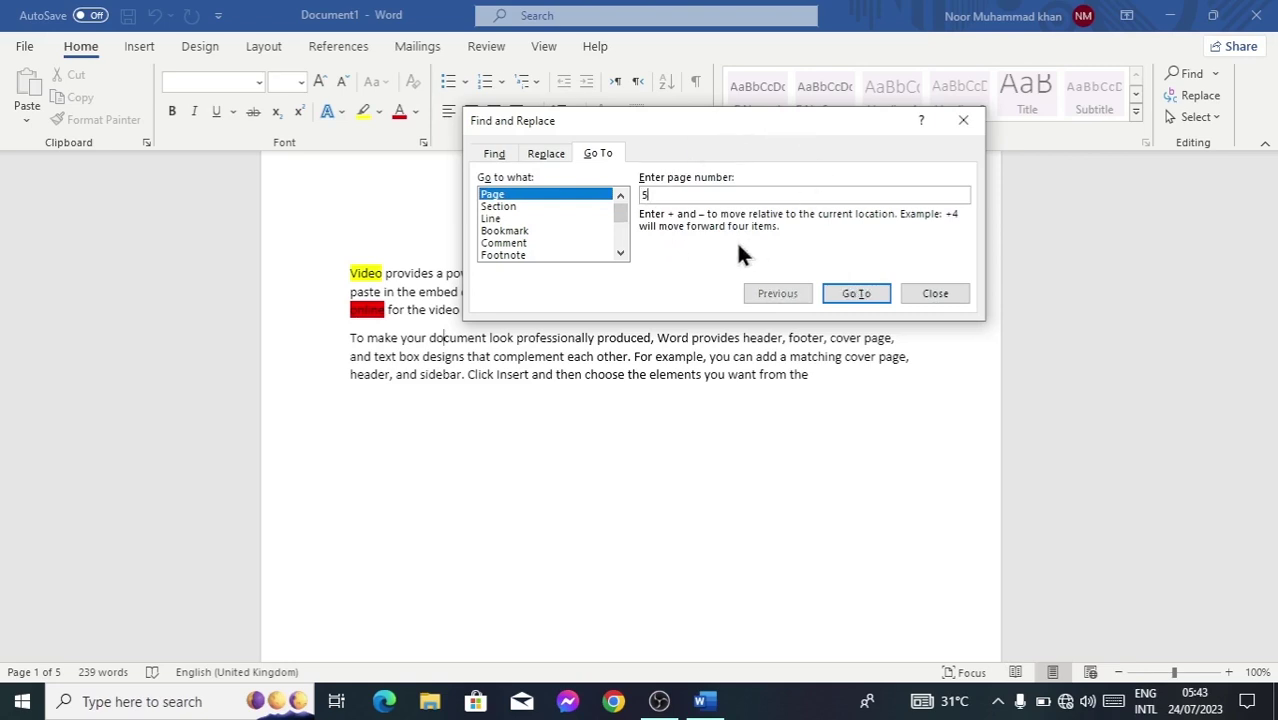
left_click(855, 293)
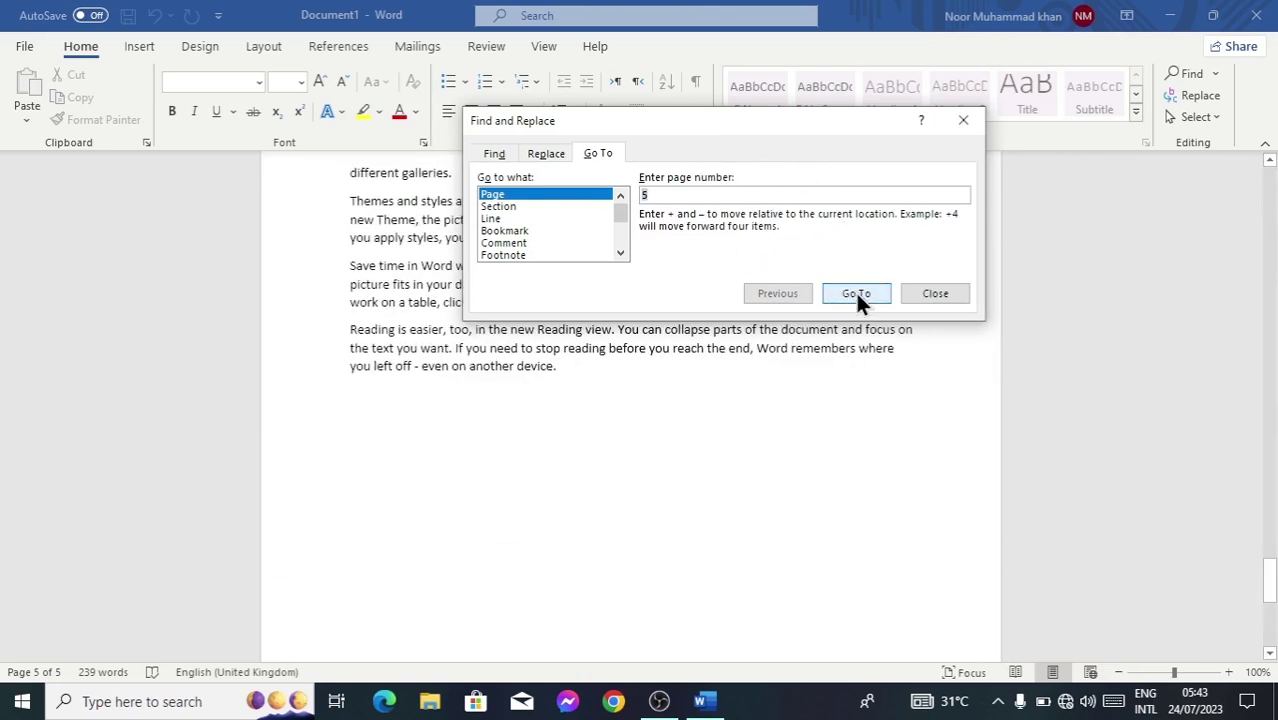
left_click(963, 121)
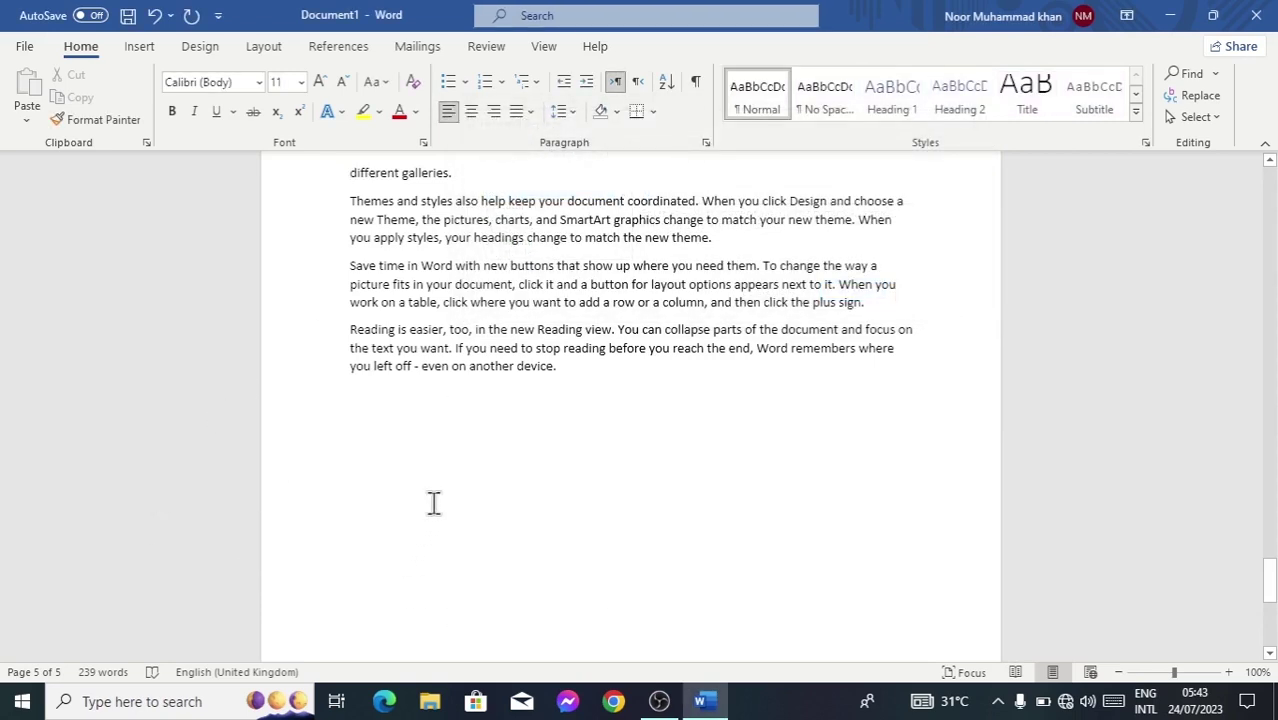
left_click_drag(28, 652, 74, 690)
mouse_move(42, 628)
left_mouse_down()
mouse_move(48, 644)
mouse_move(92, 612)
left_mouse_up()
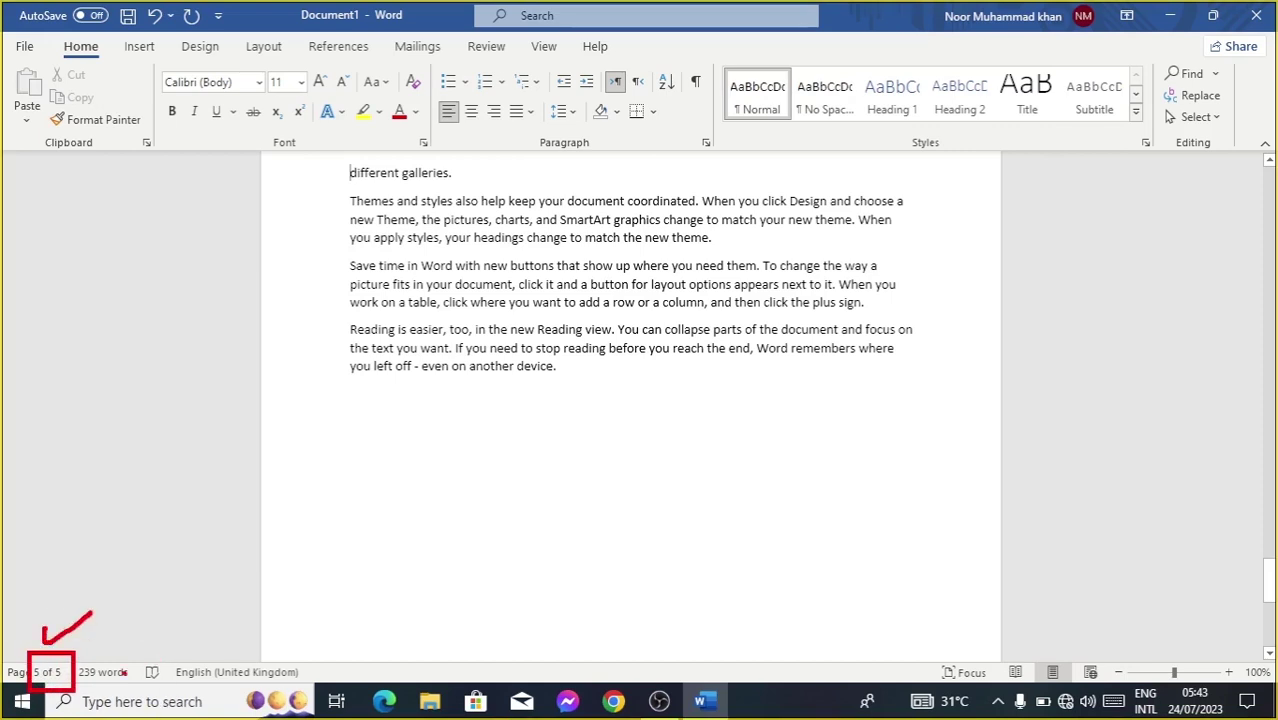
key("Escape")
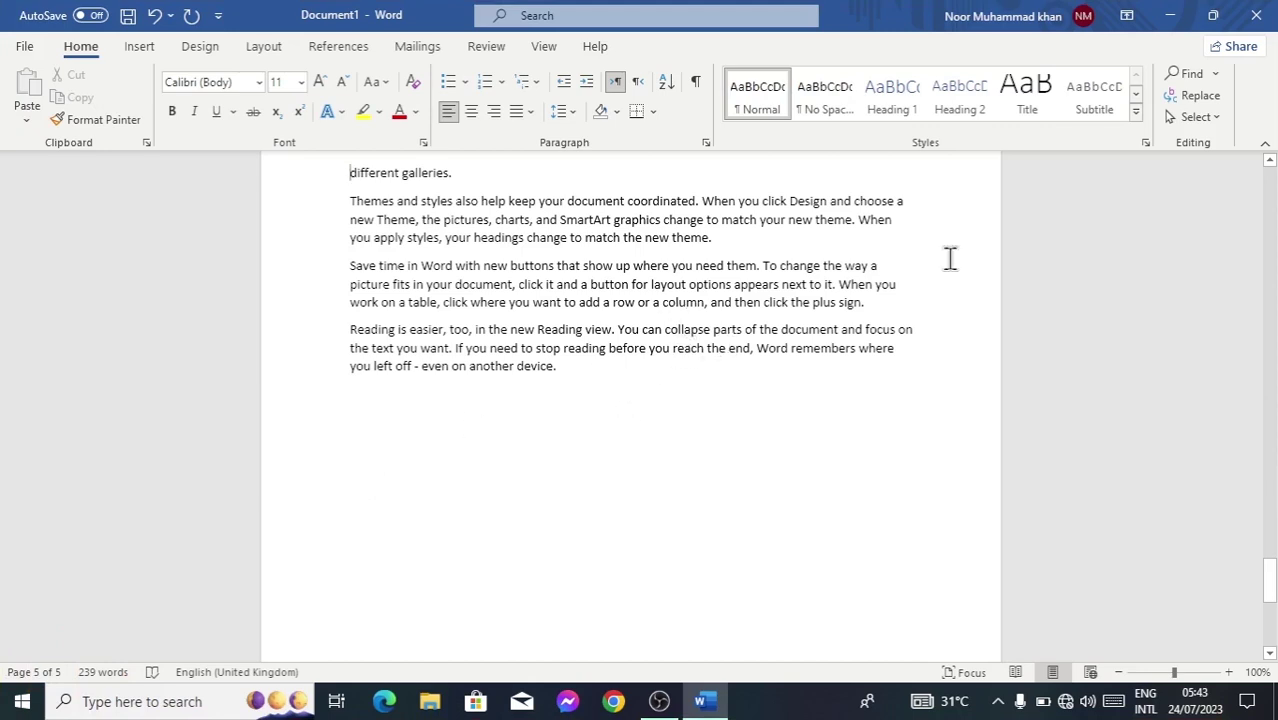
left_click(1215, 74)
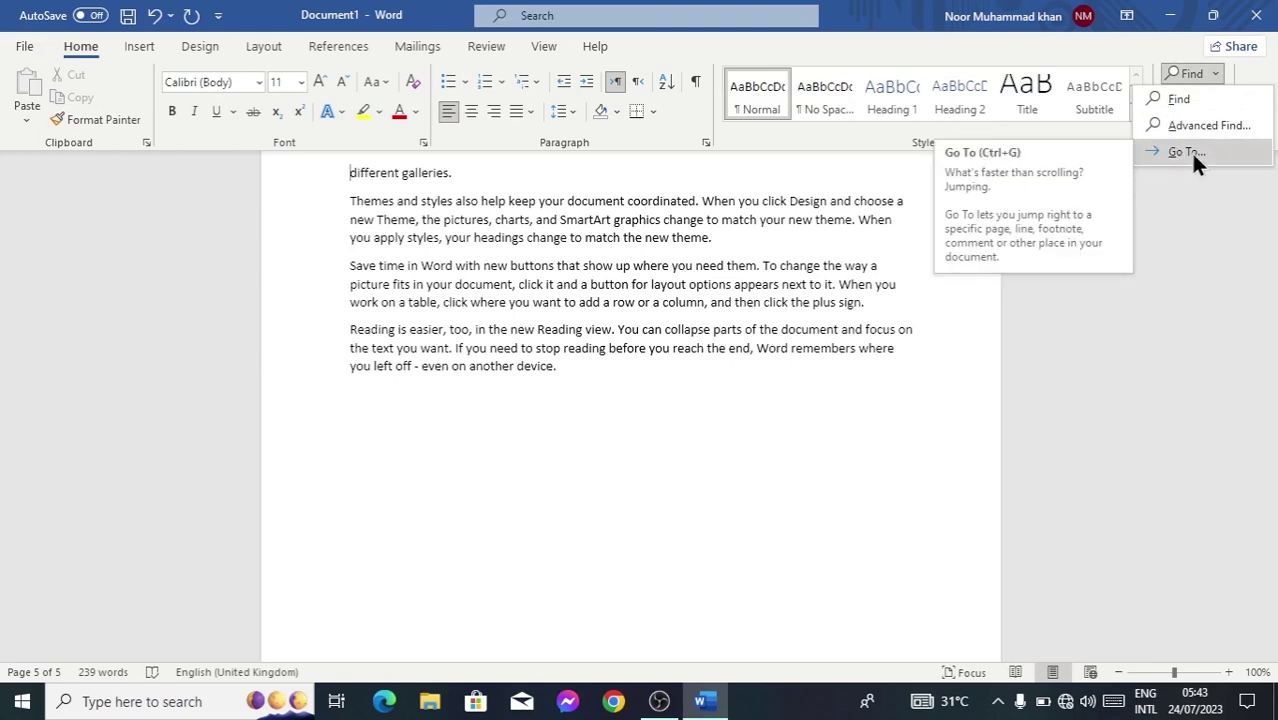
left_click(1100, 189)
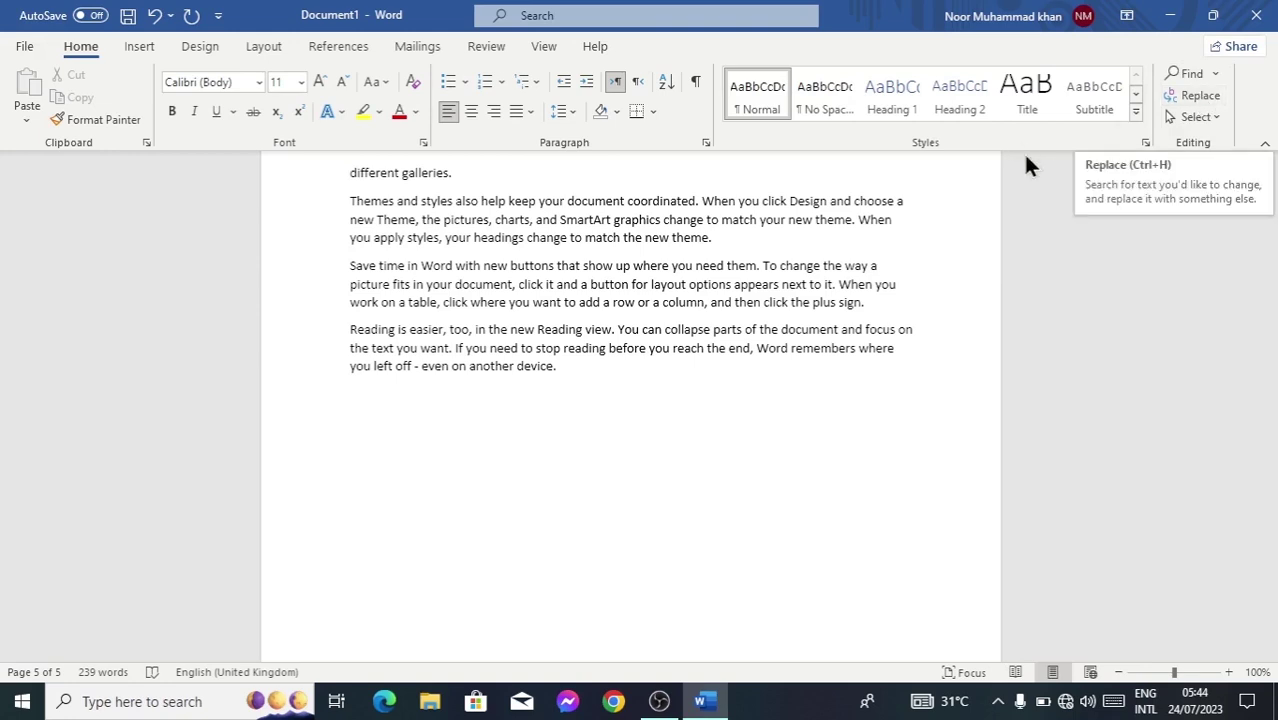
Step: Return to the first page and open Replace with "video" as the text to find
left_click_drag(1271, 598, 1270, 165)
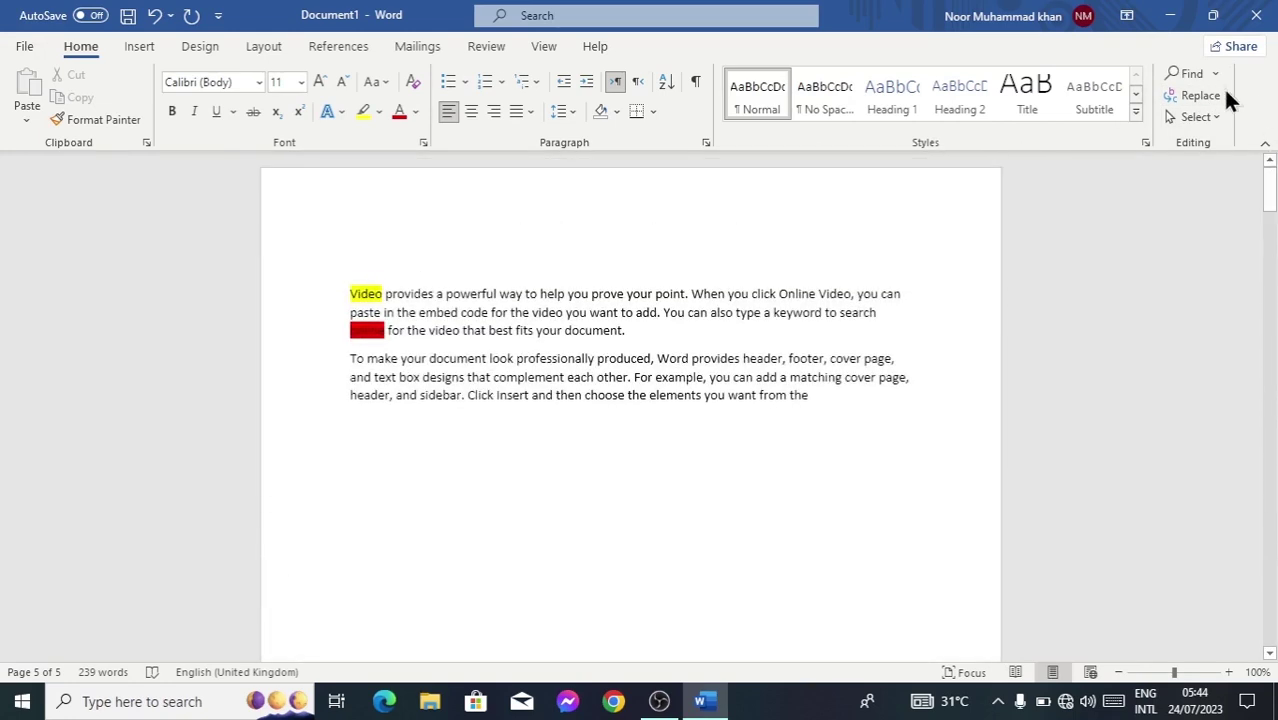
left_click(1193, 100)
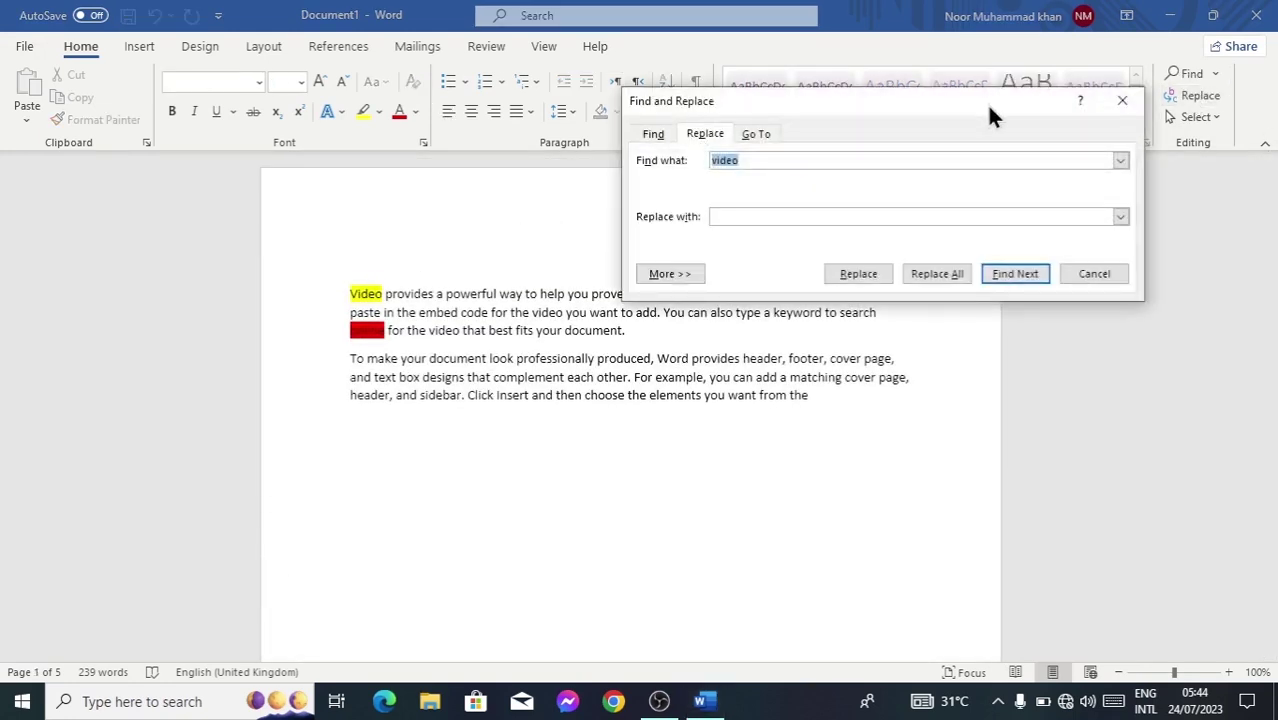
left_click_drag(895, 113, 910, 97)
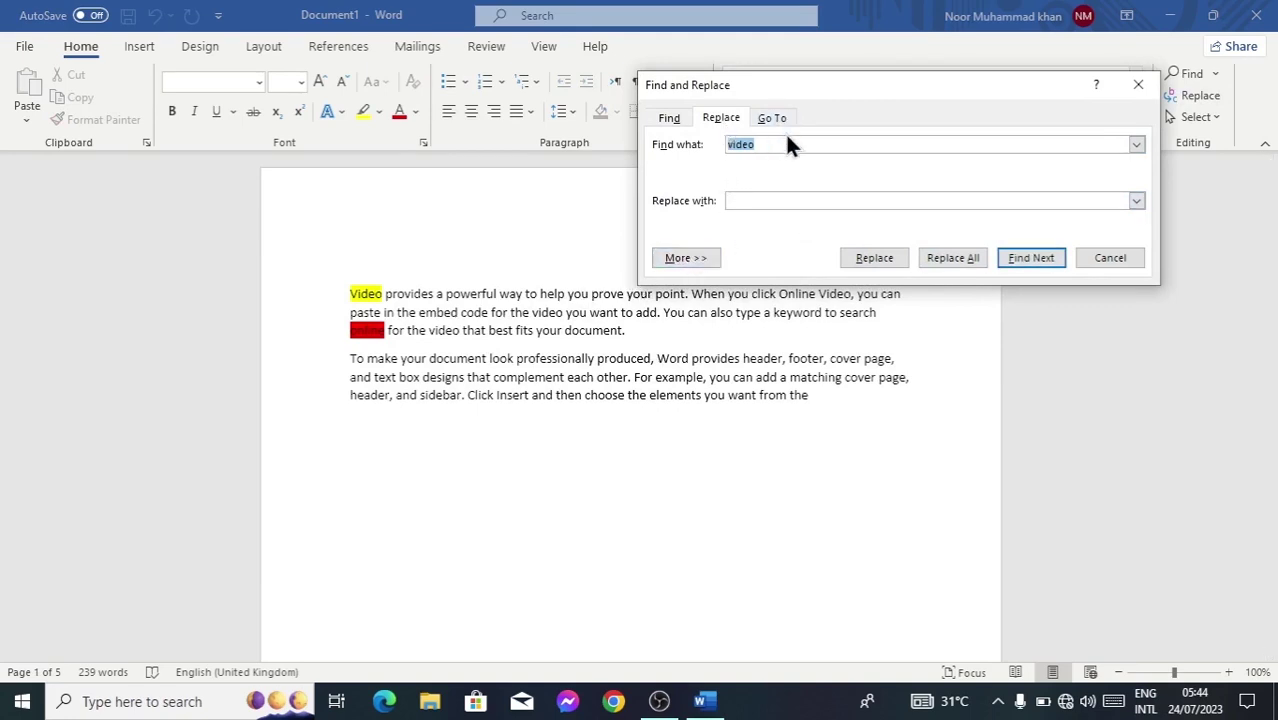
left_click_drag(779, 141, 667, 150)
left_click(758, 198)
left_click(780, 137)
left_click(792, 140)
double_click(787, 146)
Step: Enter "`recording" as the replacement text
left_click(780, 198)
type("'reoc")
key("BackSpace")
key("BackSpace")
type("cordi")
key("BackSpace")
key("BackSpace")
key("BackSpace")
type("rding")
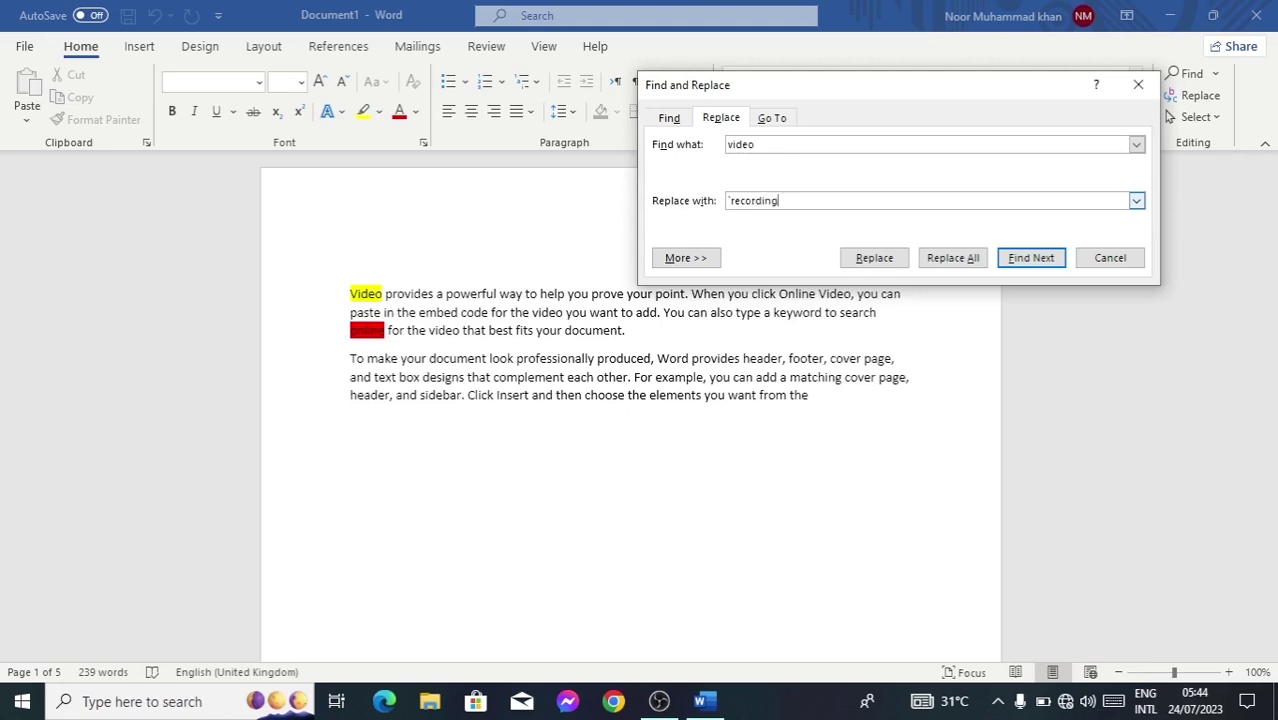
Step: Replace all occurrences of "video" with "`recording" throughout the document and close the Replace dialog
left_click(762, 143)
left_click_drag(789, 143, 672, 145)
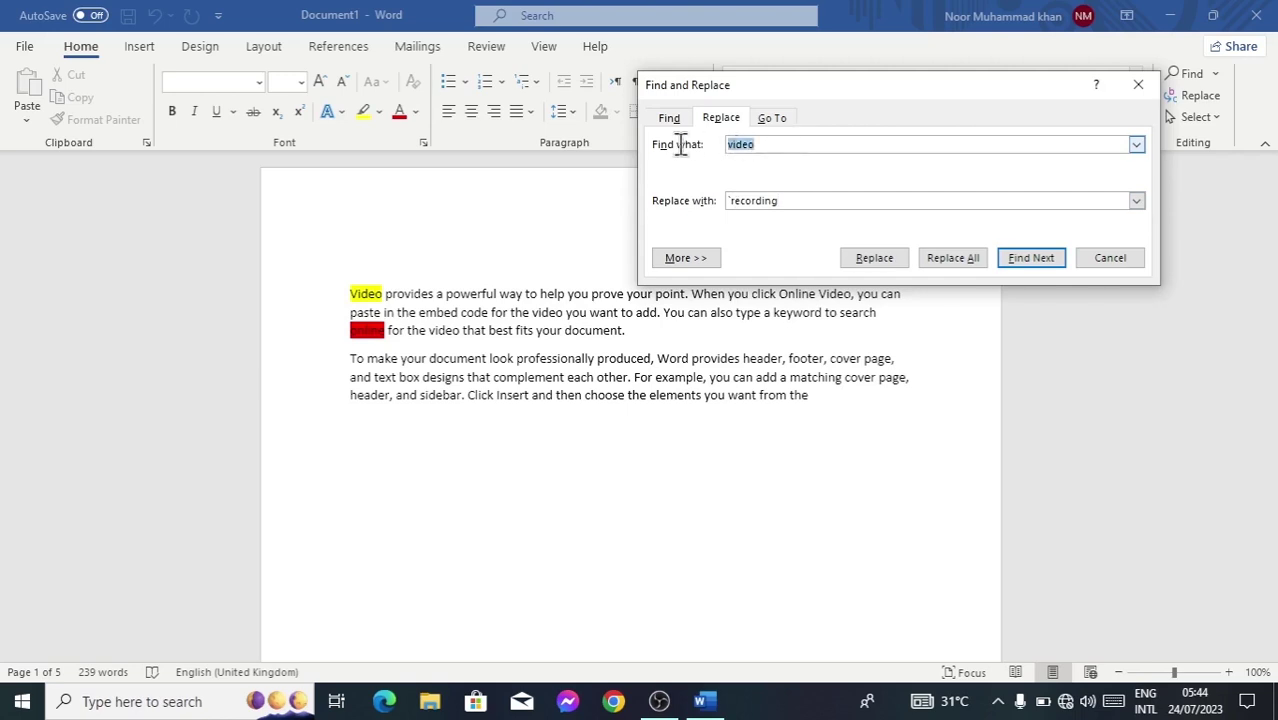
left_click(796, 199)
left_click_drag(823, 200, 590, 208)
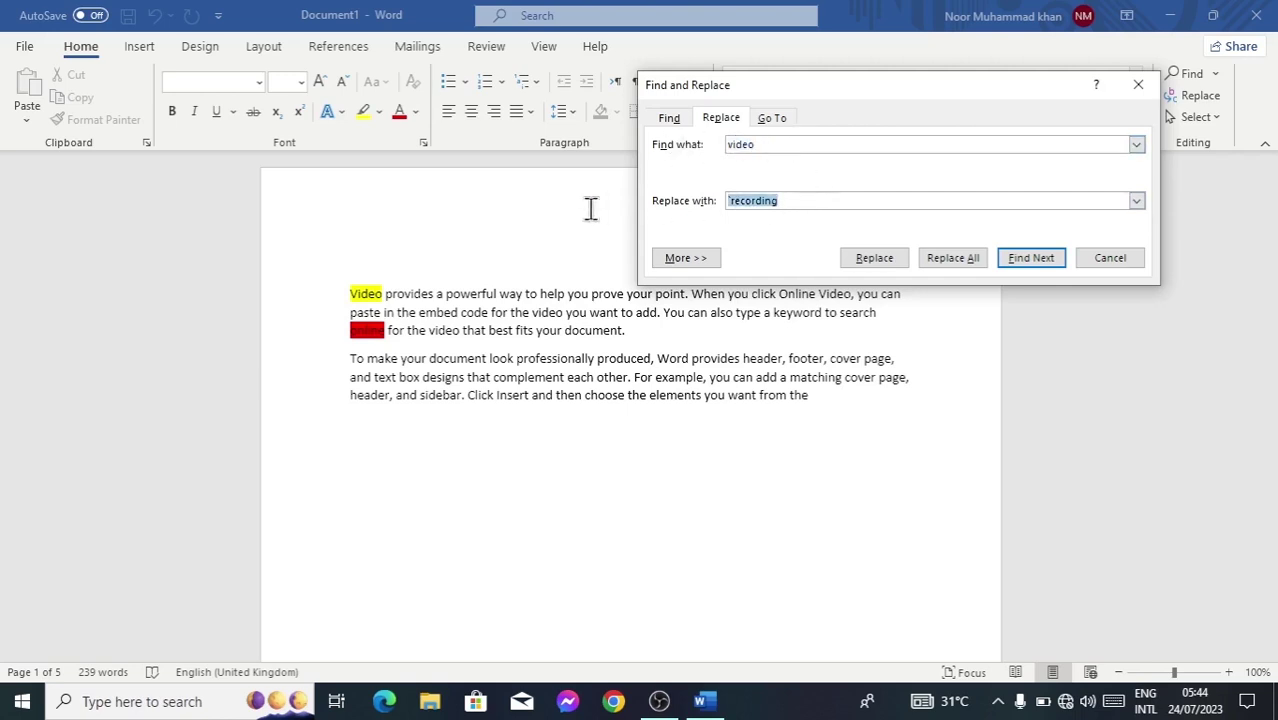
left_click(953, 257)
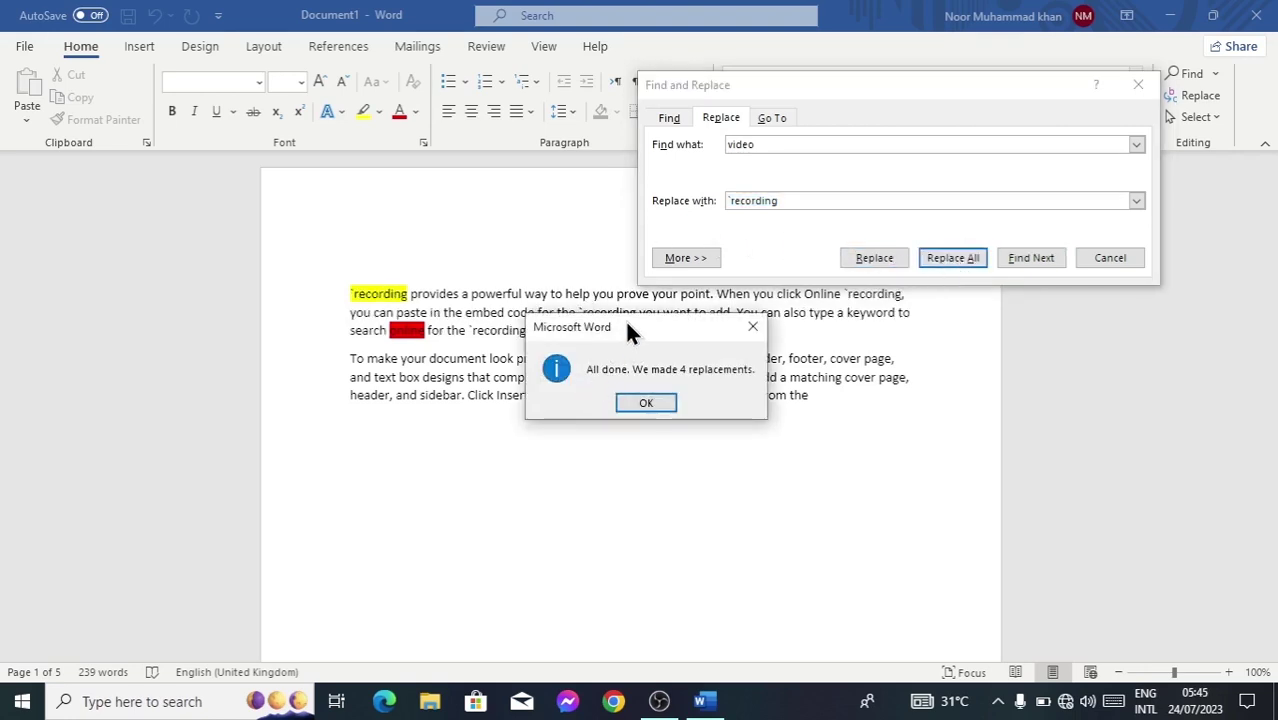
left_click_drag(627, 333, 672, 187)
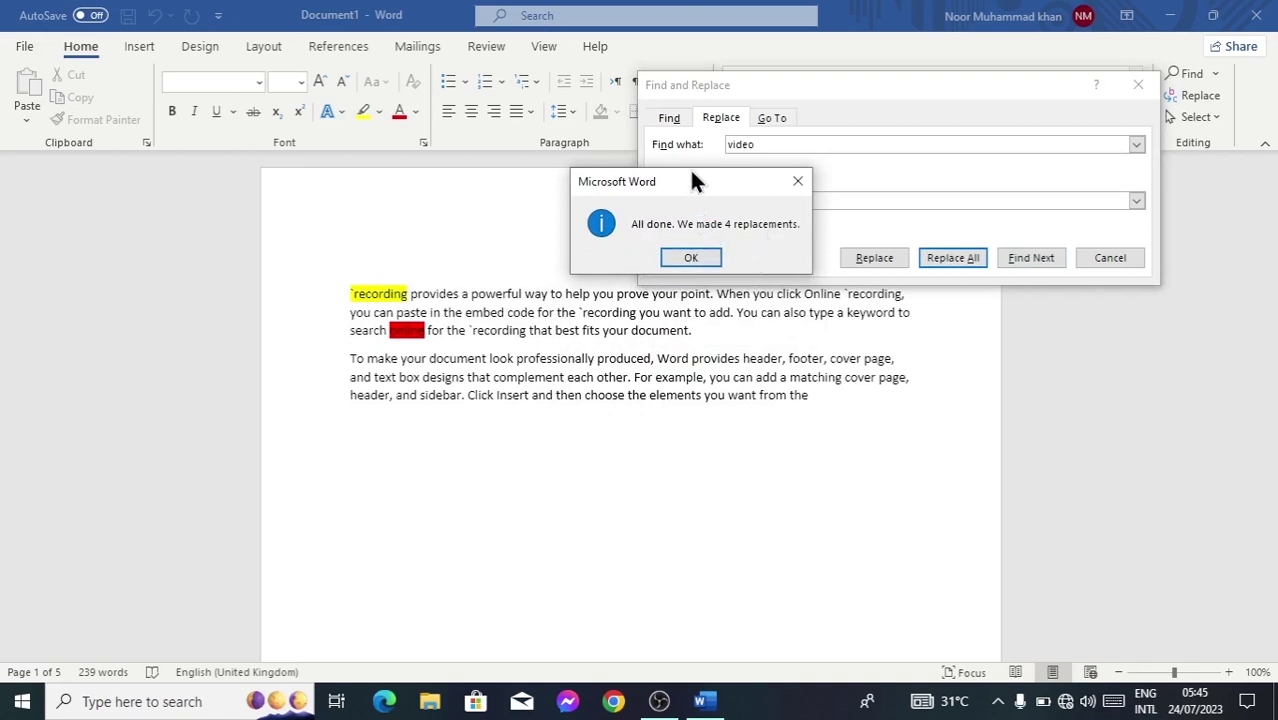
left_click_drag(687, 185, 741, 147)
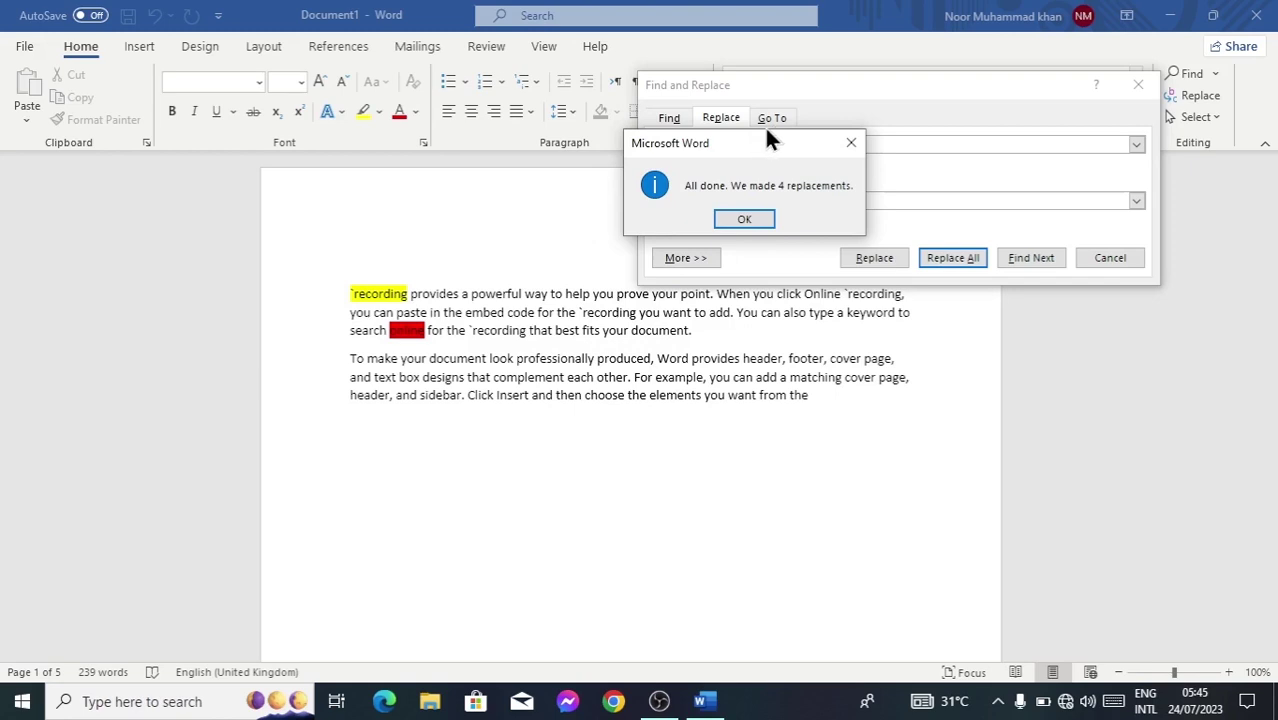
left_click(740, 218)
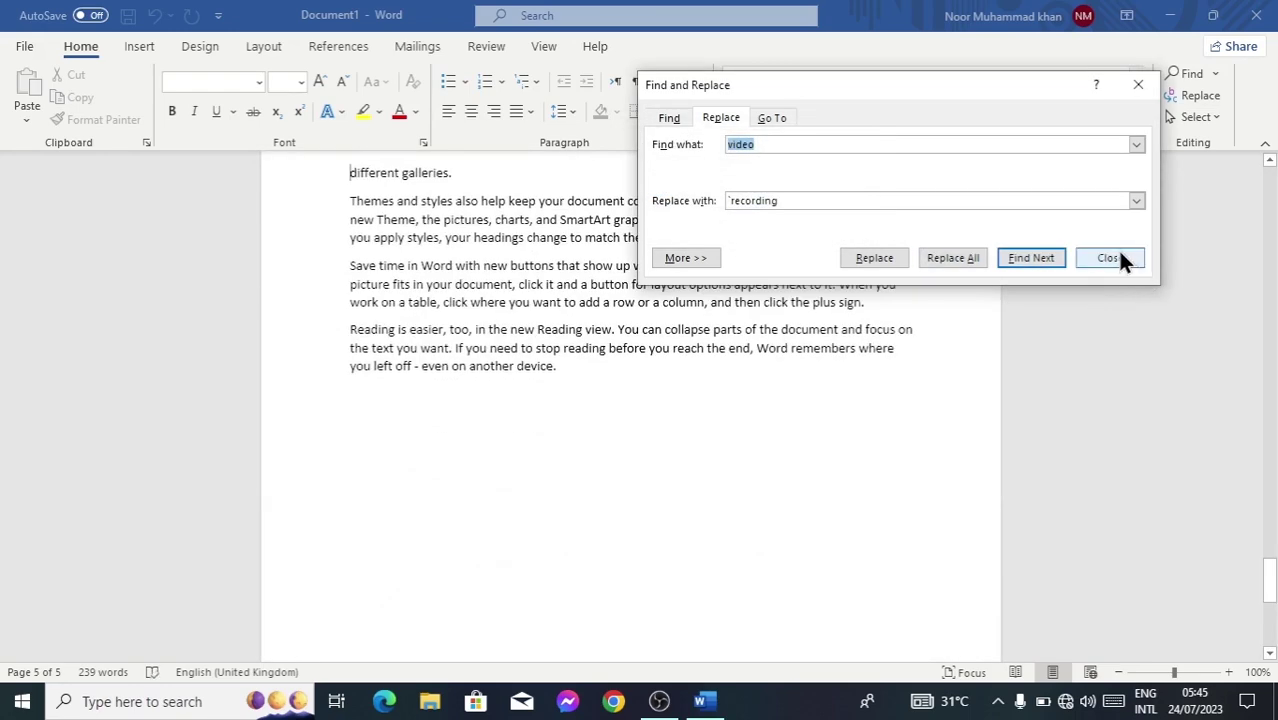
left_click(1117, 258)
Step: Examine the replaced words on the first page, select the first one, and look through the remaining pages
scroll(547, 328, "up", 4)
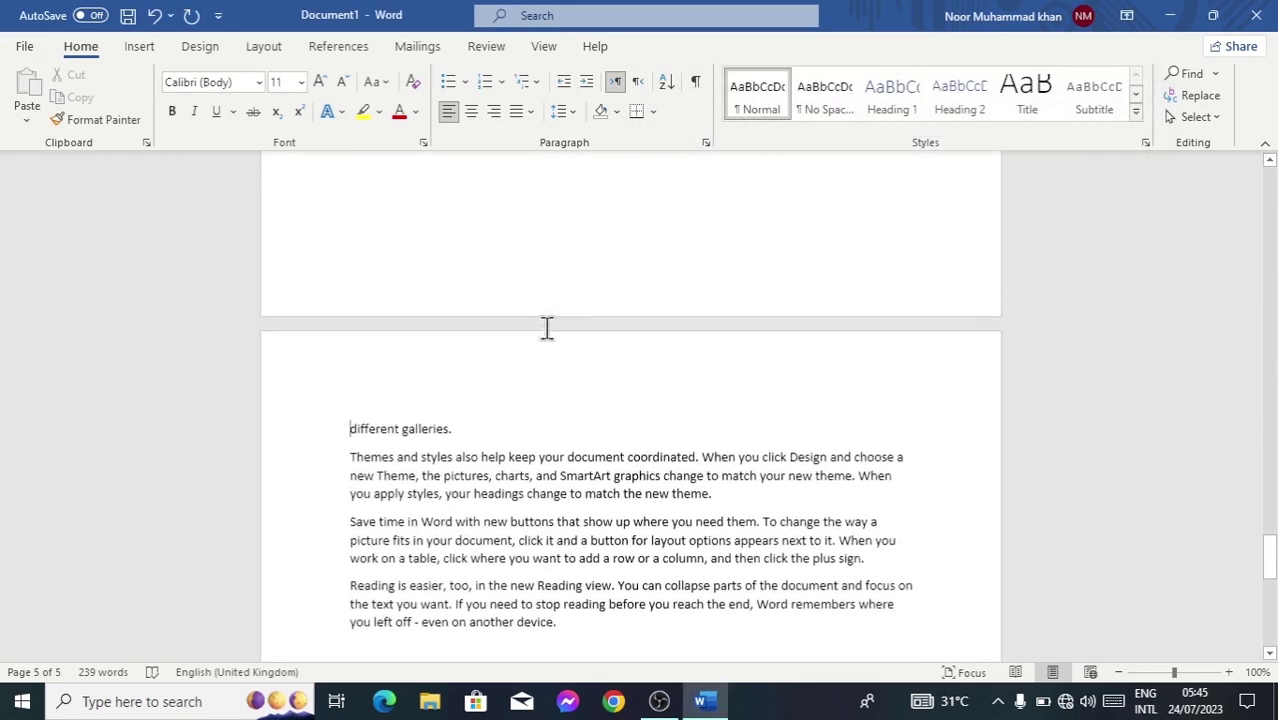
scroll(520, 300, "up", 12)
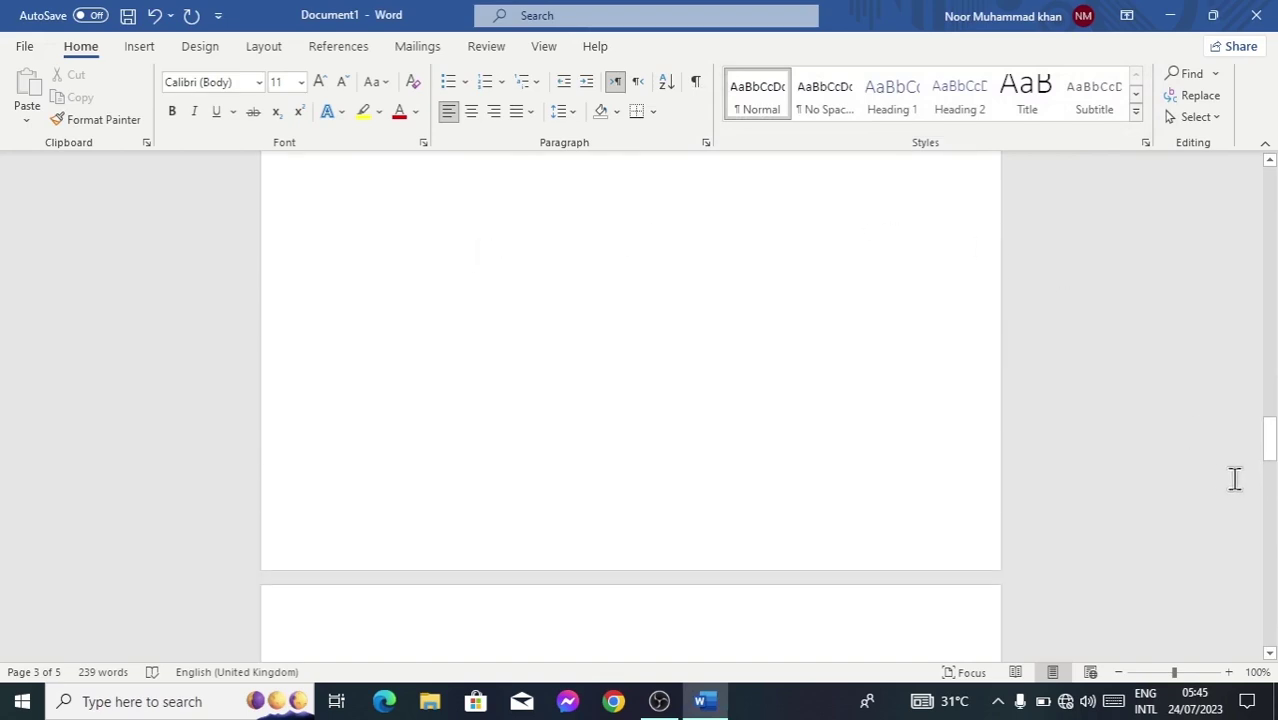
left_click_drag(1266, 440, 1262, 180)
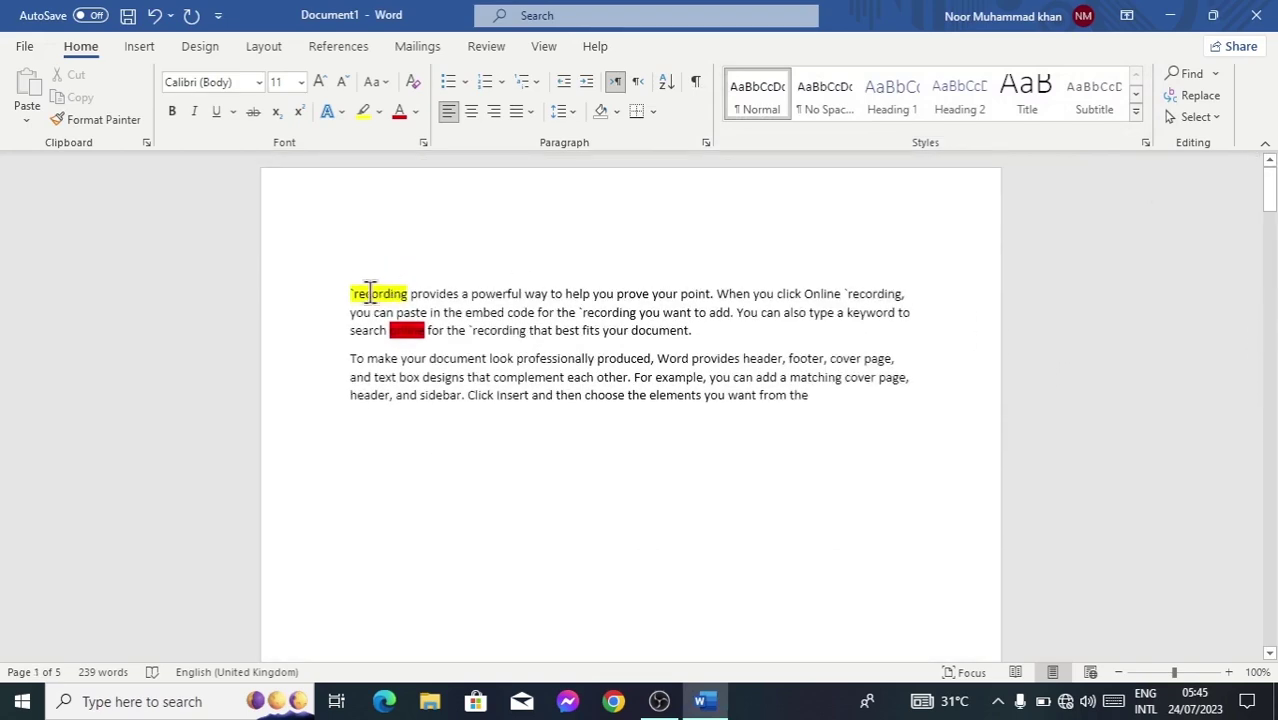
left_click_drag(351, 291, 398, 300)
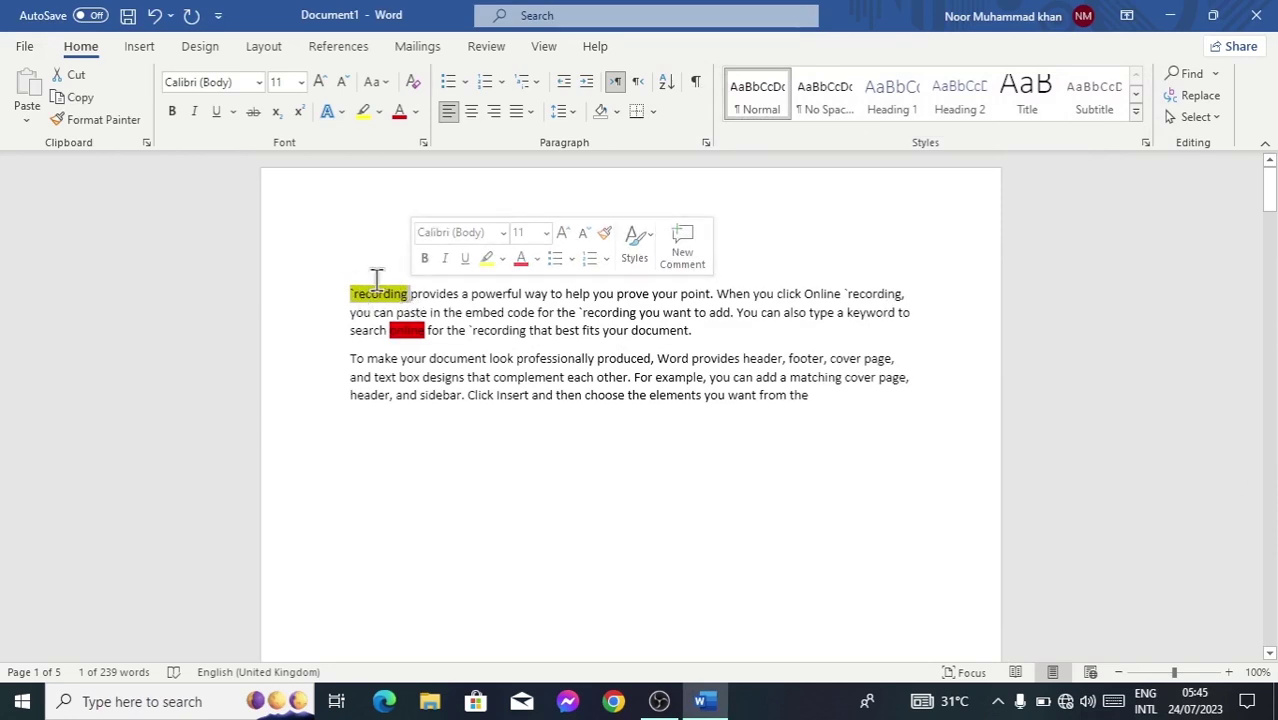
scroll(390, 337, "down", 3)
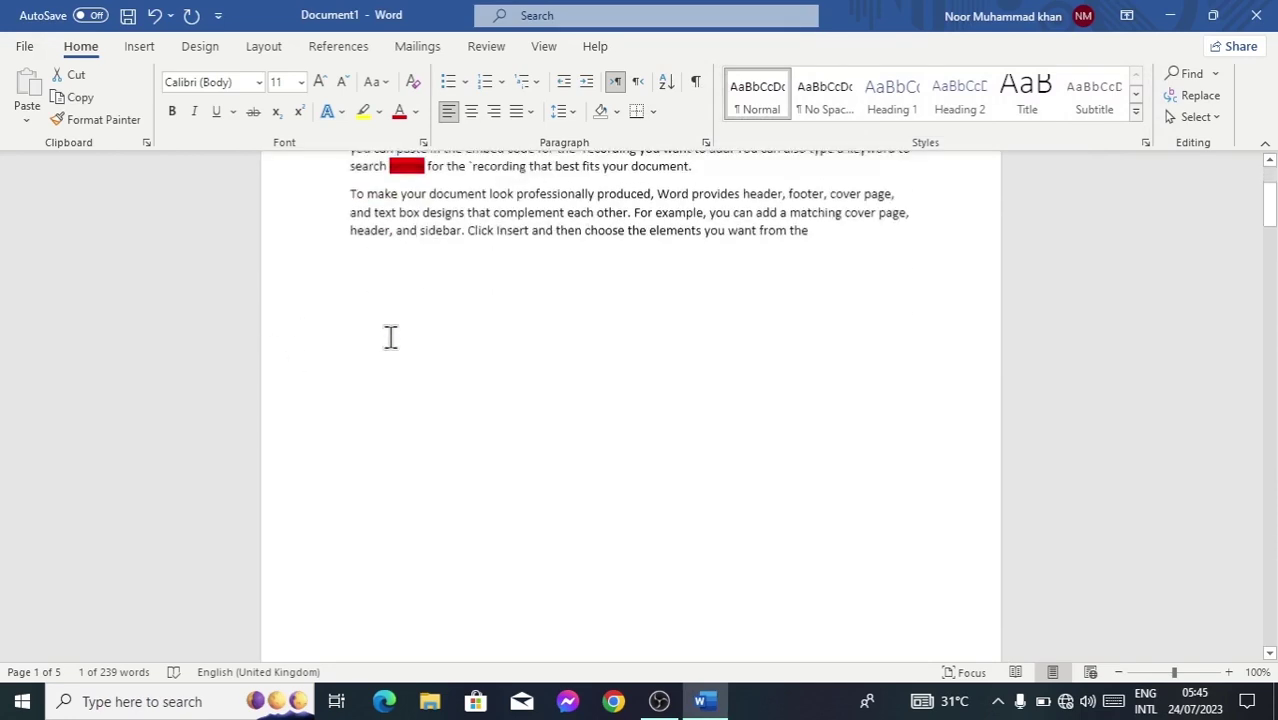
left_click_drag(1269, 222, 1269, 572)
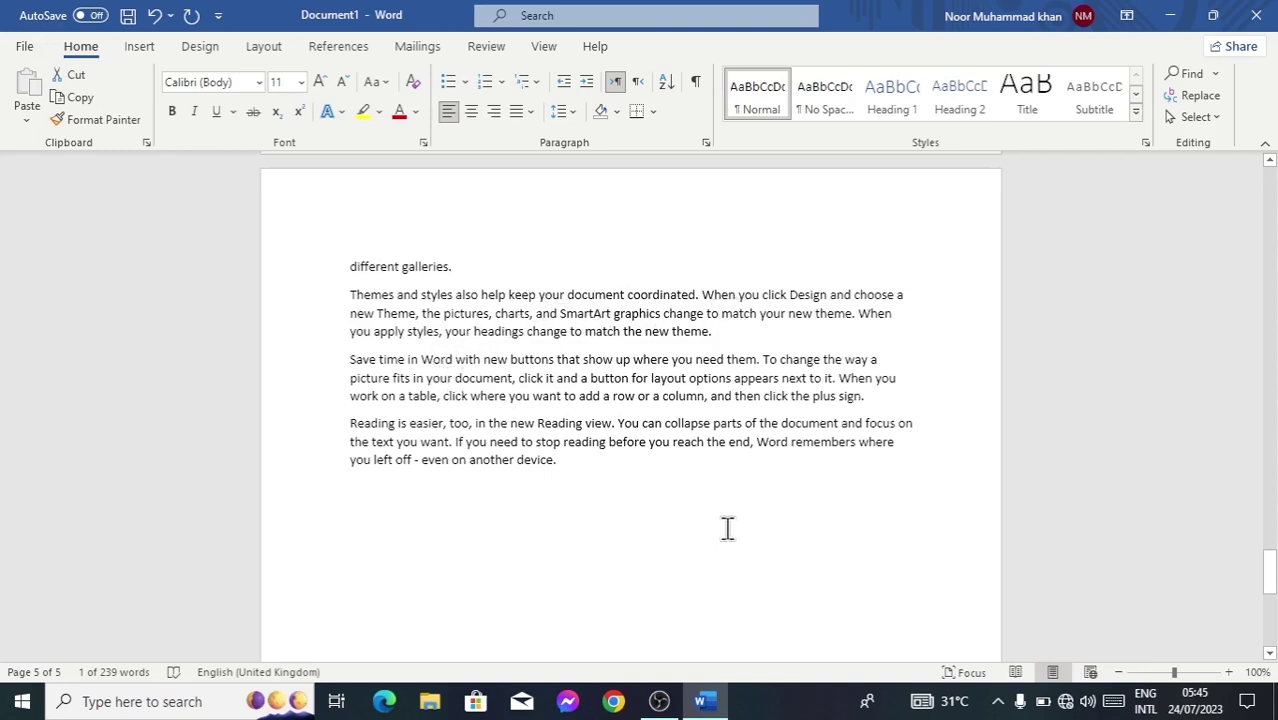
scroll(676, 368, "up", 2)
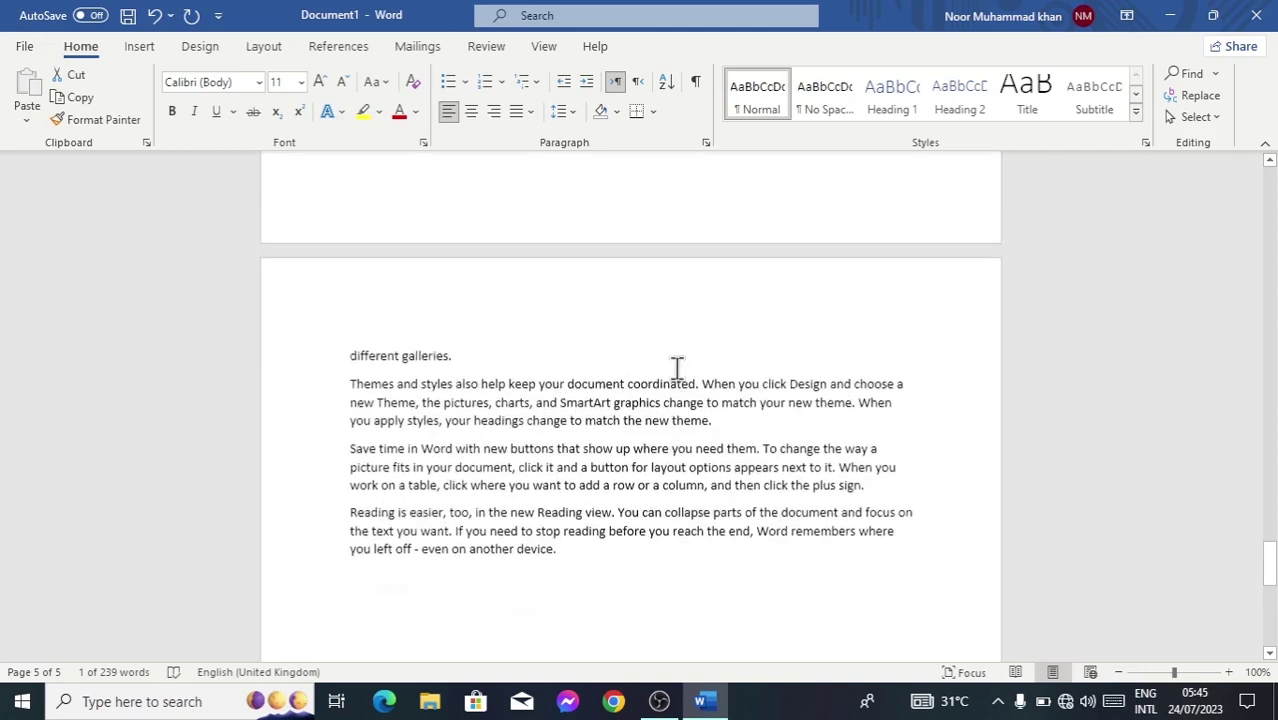
scroll(690, 355, "up", 6)
left_click_drag(1266, 571, 1170, 157)
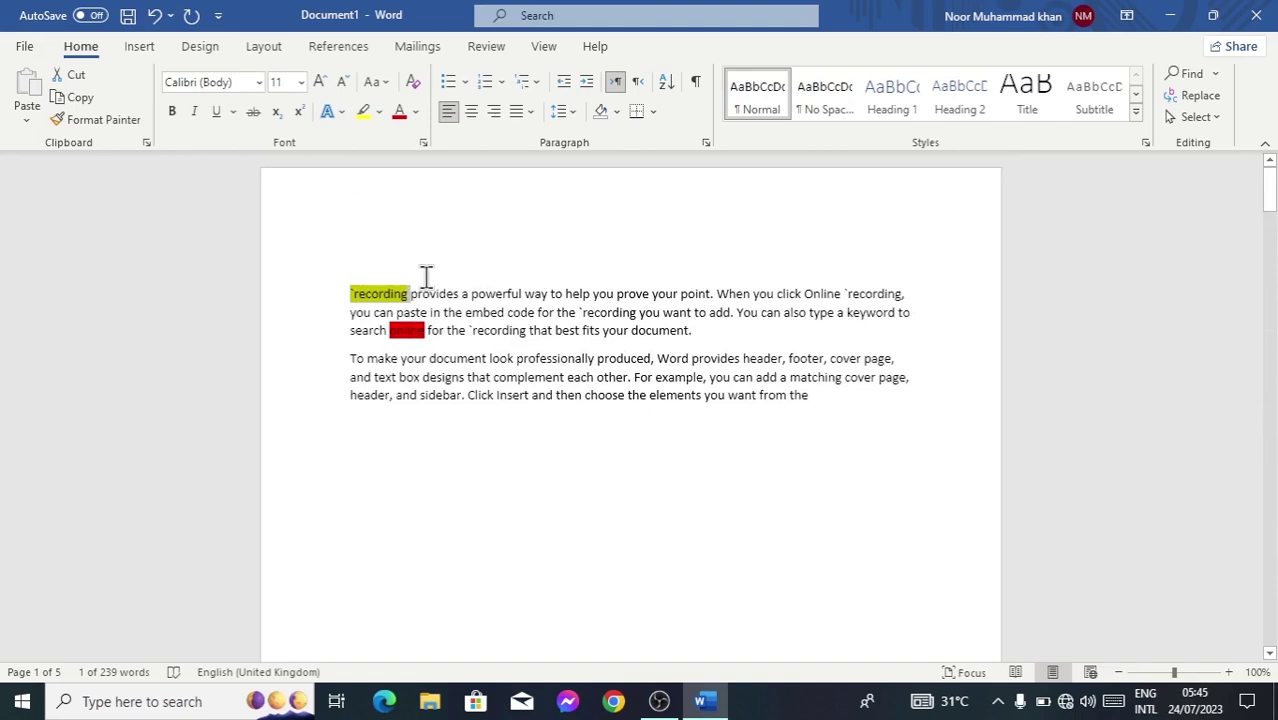
left_click(1195, 117)
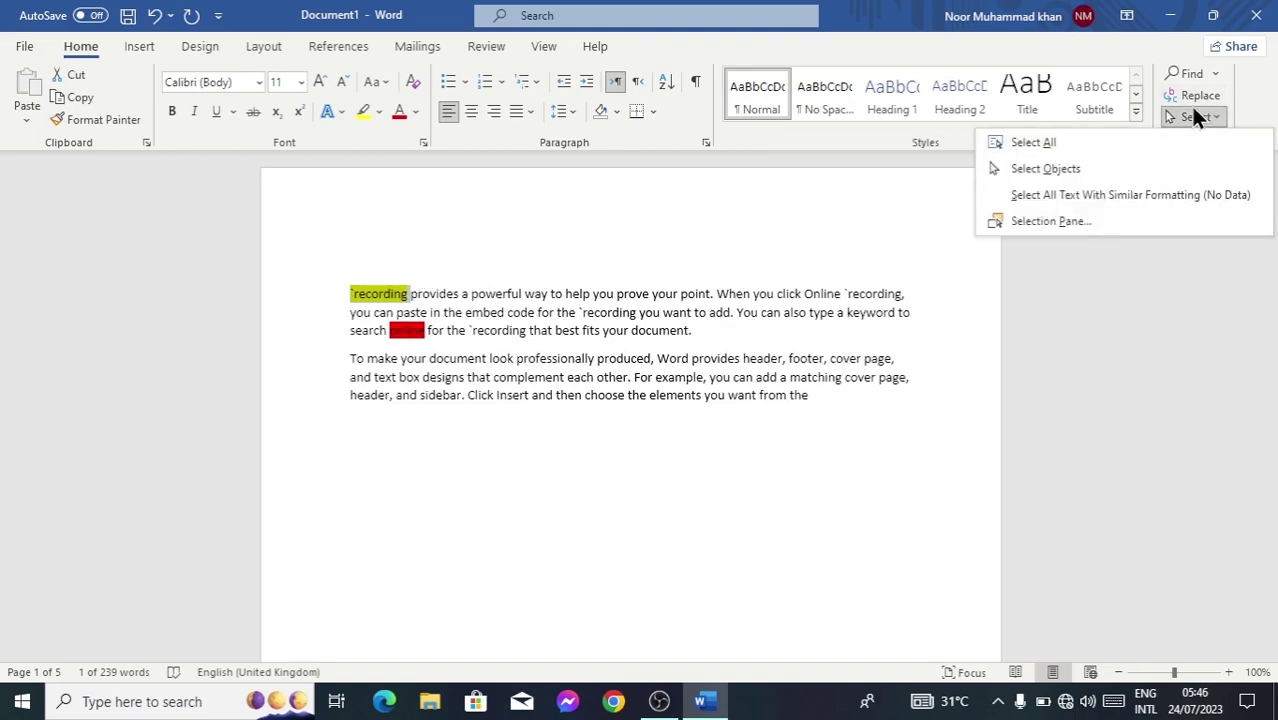
left_click(956, 328)
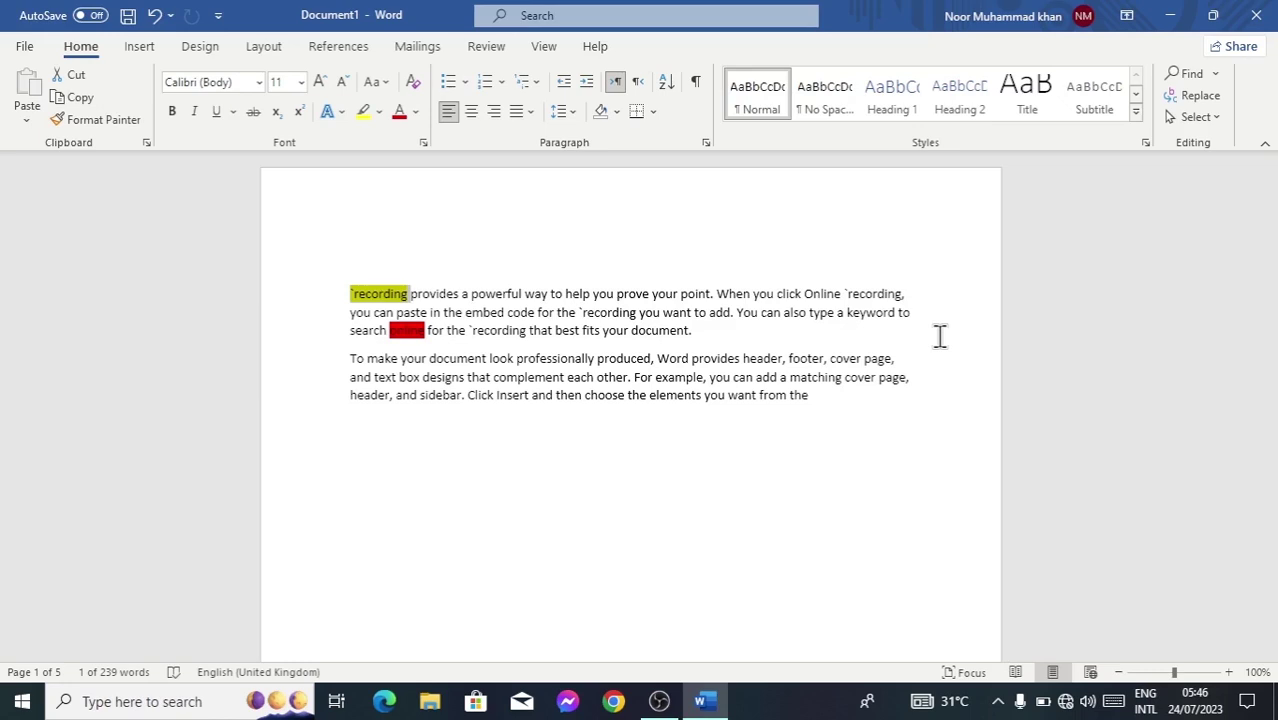
left_click(940, 336)
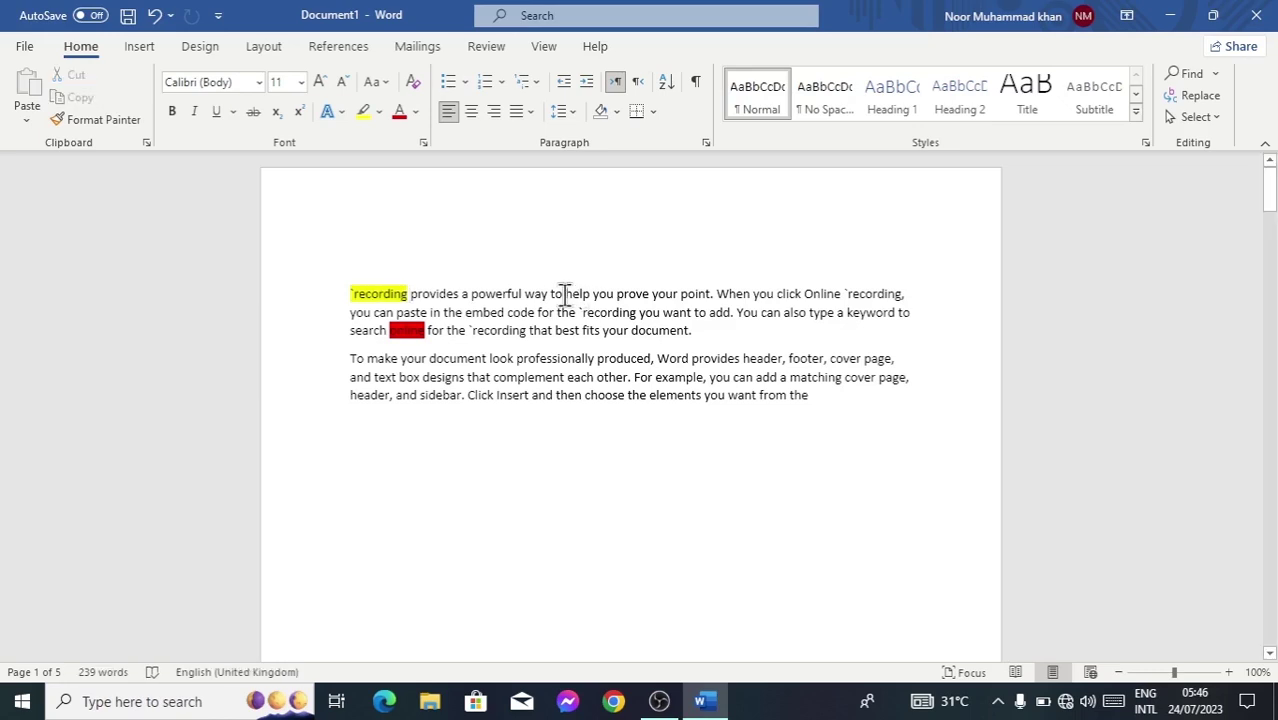
Step: Format the word "help" in the first line with a red font colour and a 16-point size
mouse_move(598, 294)
left_mouse_down()
mouse_move(570, 290)
mouse_move(588, 296)
left_mouse_up()
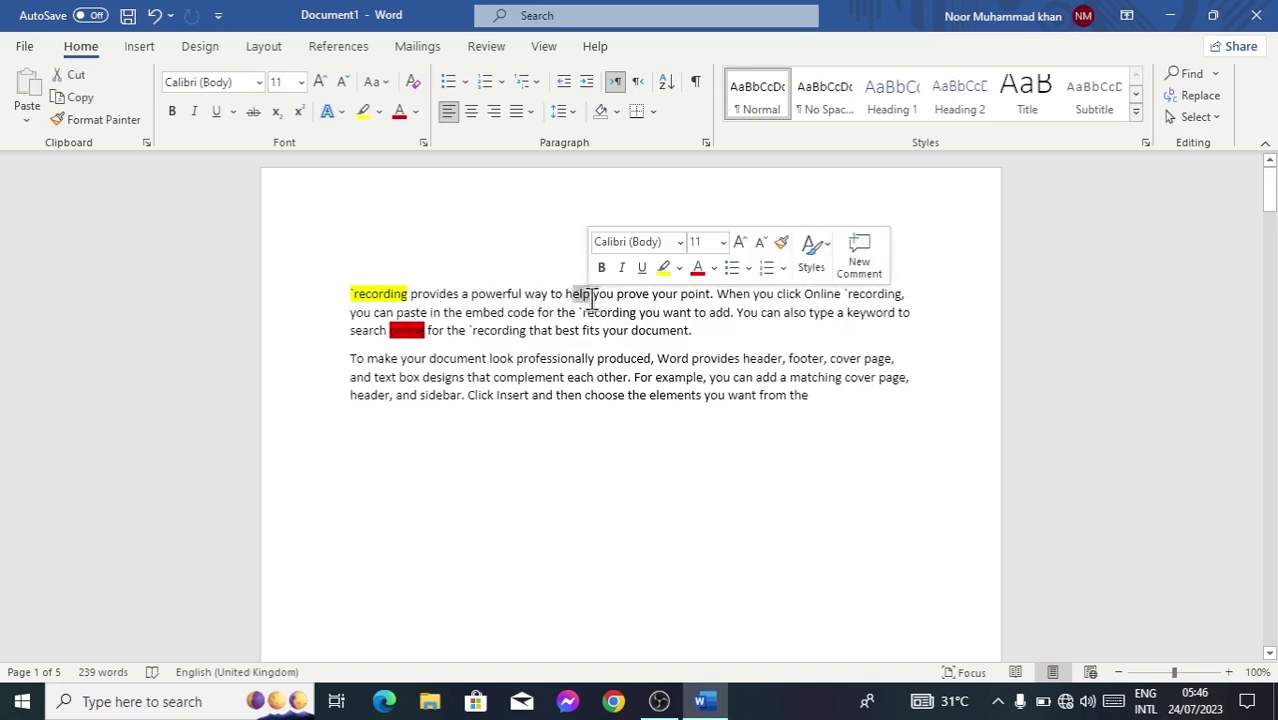
left_click(565, 295, "shift")
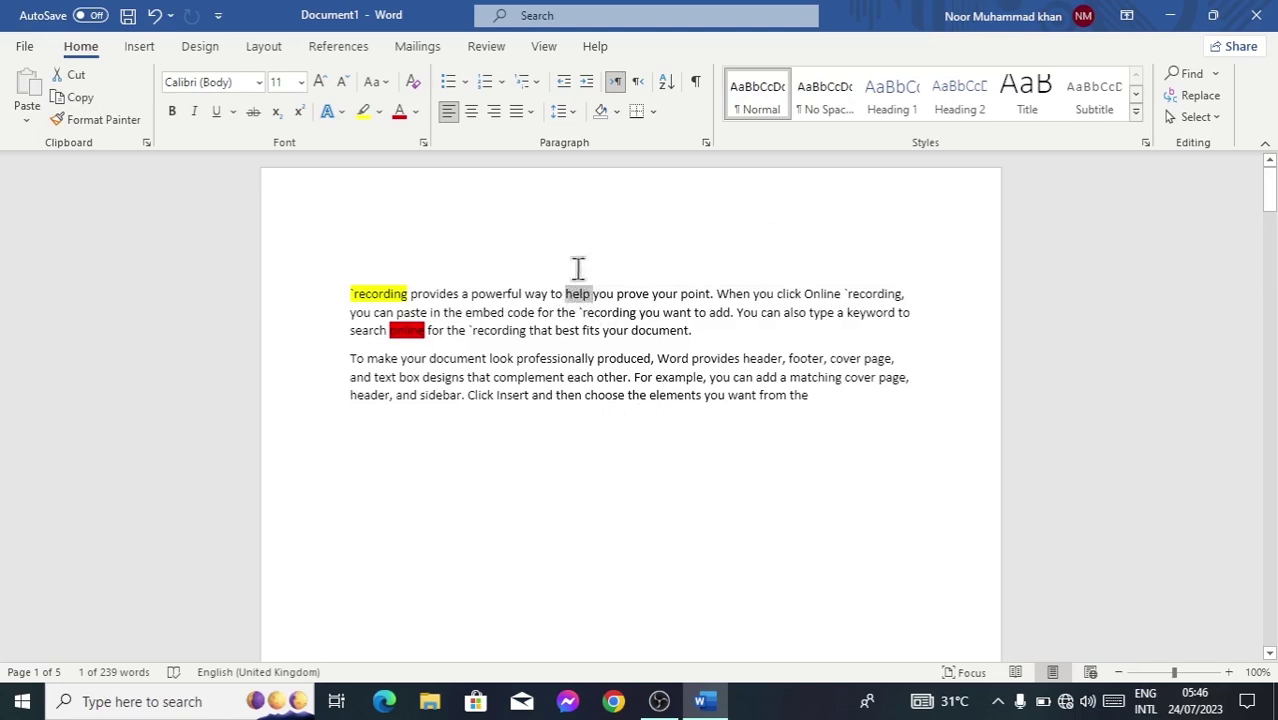
left_click(398, 114)
left_click(328, 88)
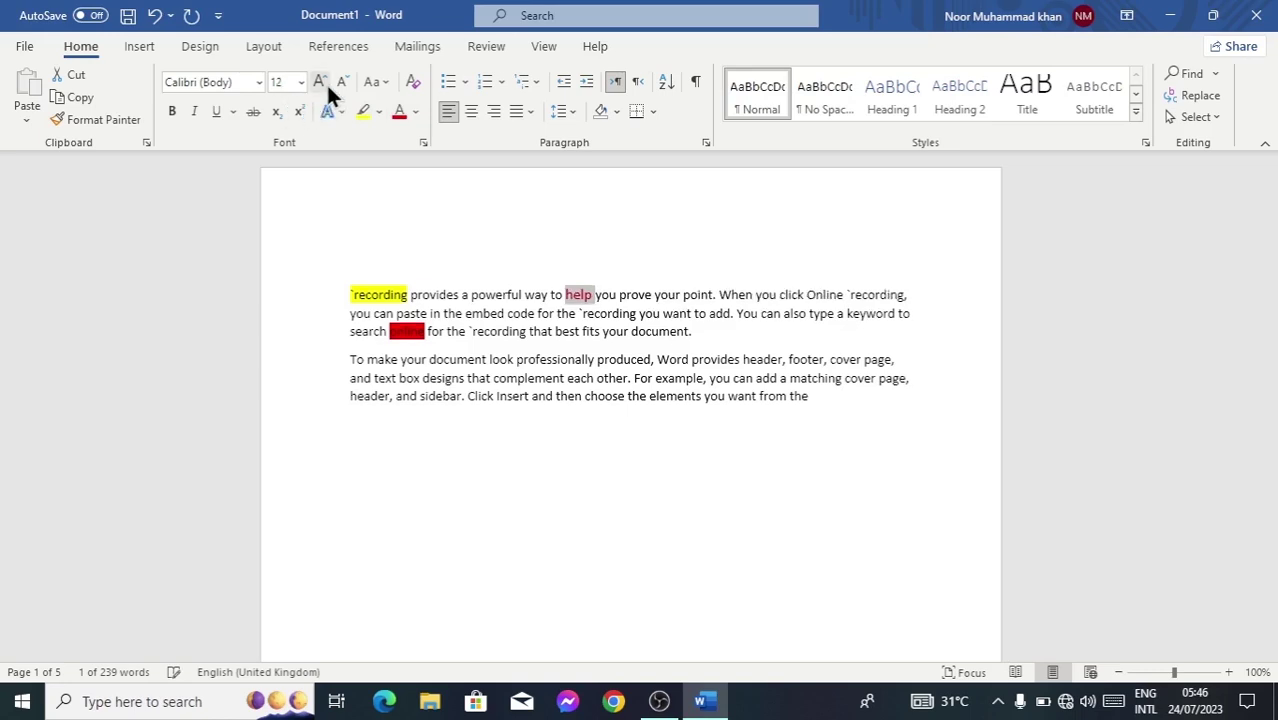
left_click(328, 88)
left_click(328, 88)
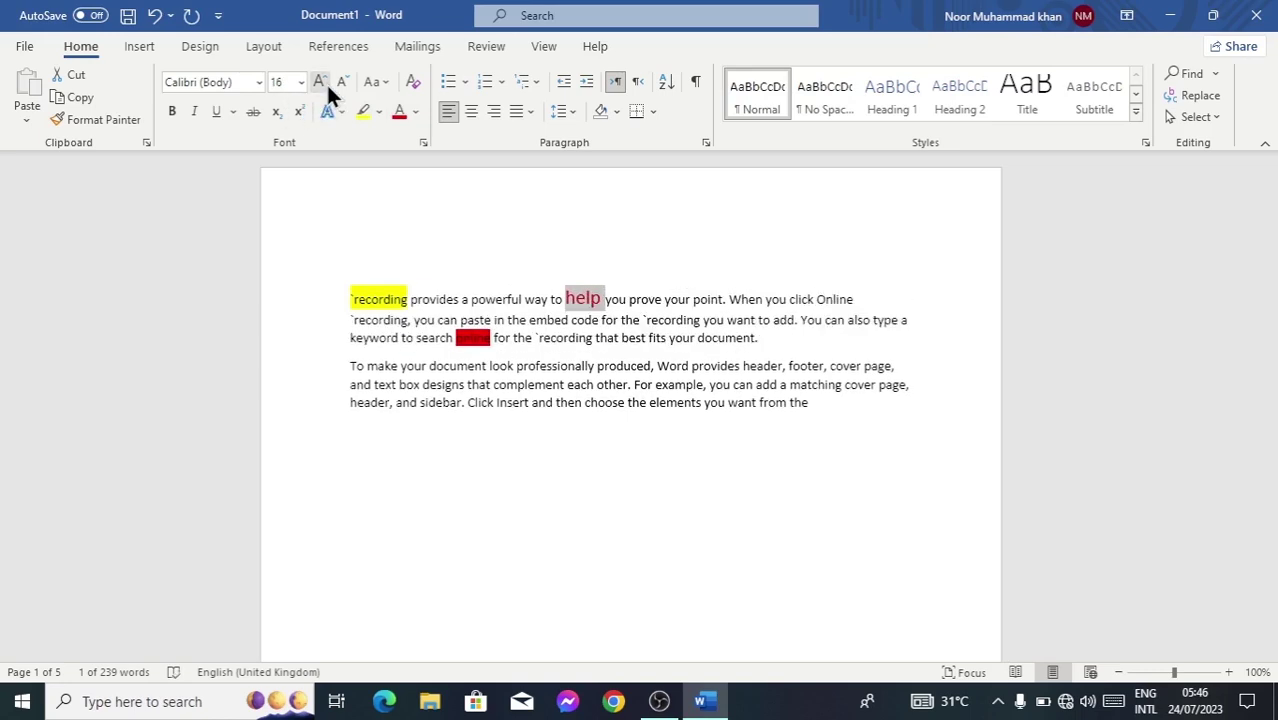
Step: Try to enlarge the font with no text selected, reselect the word "help", and clear the selection
left_click(586, 298)
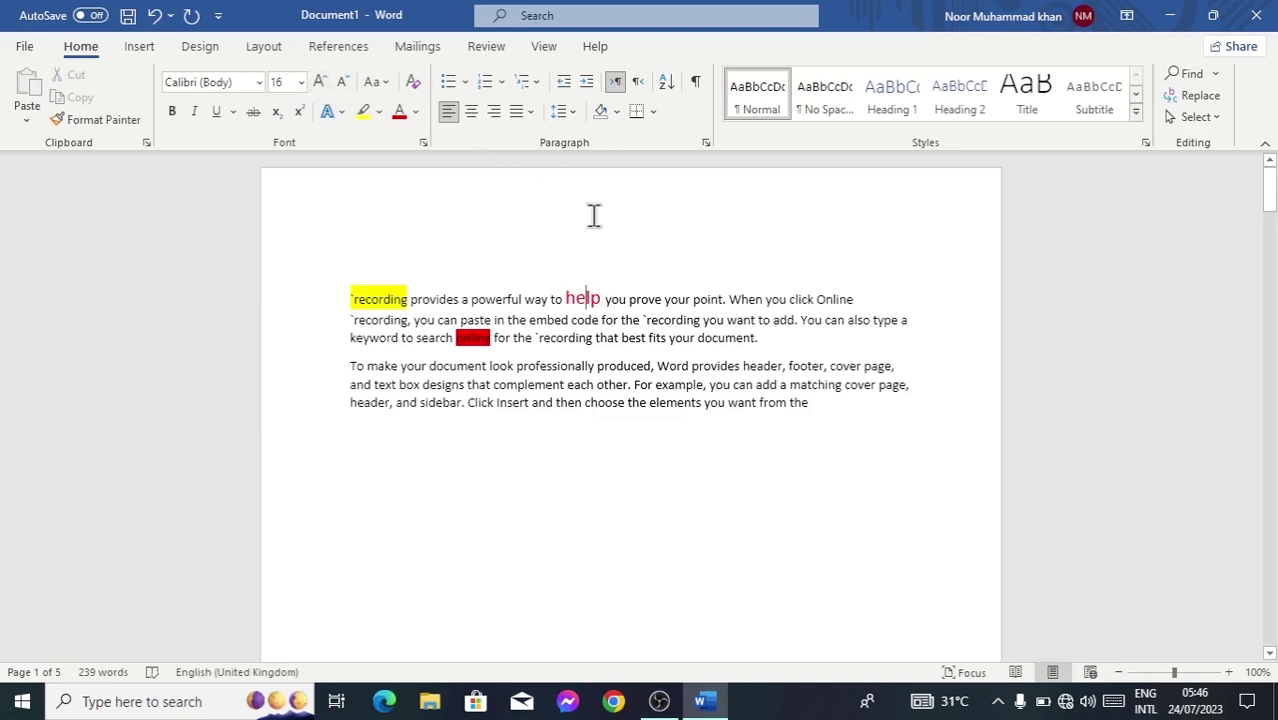
left_click(636, 298)
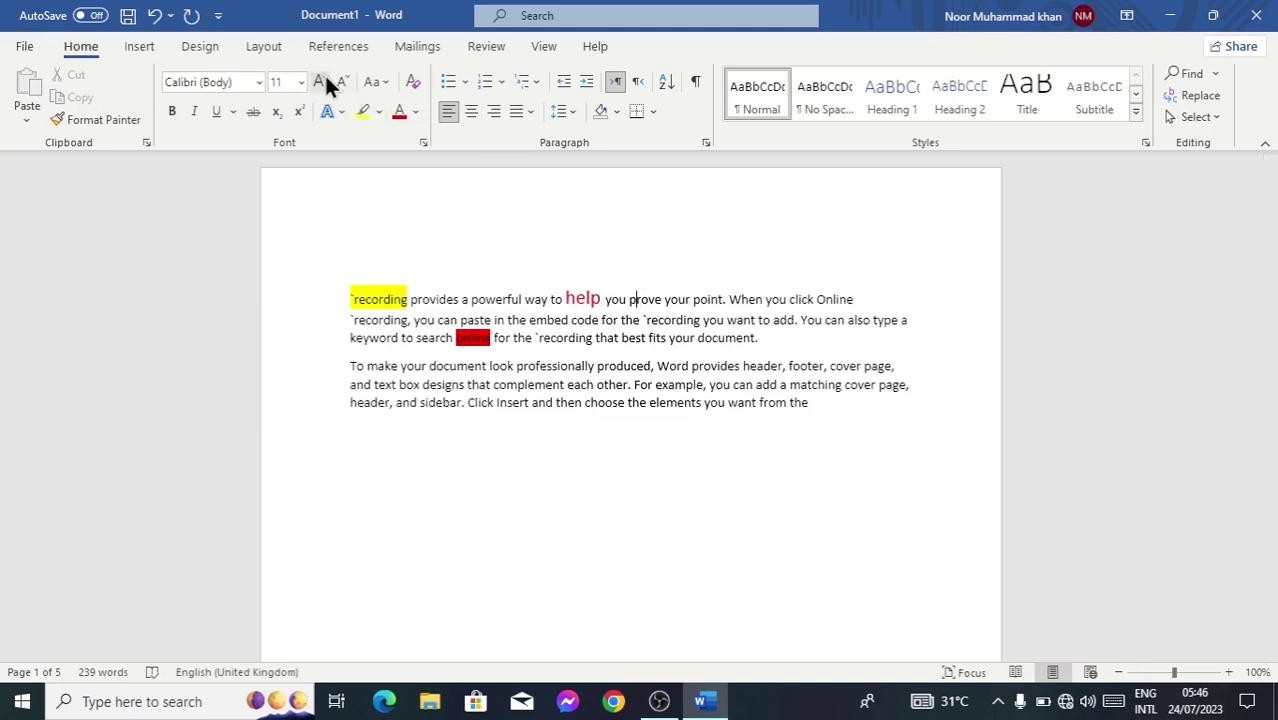
left_click(728, 472)
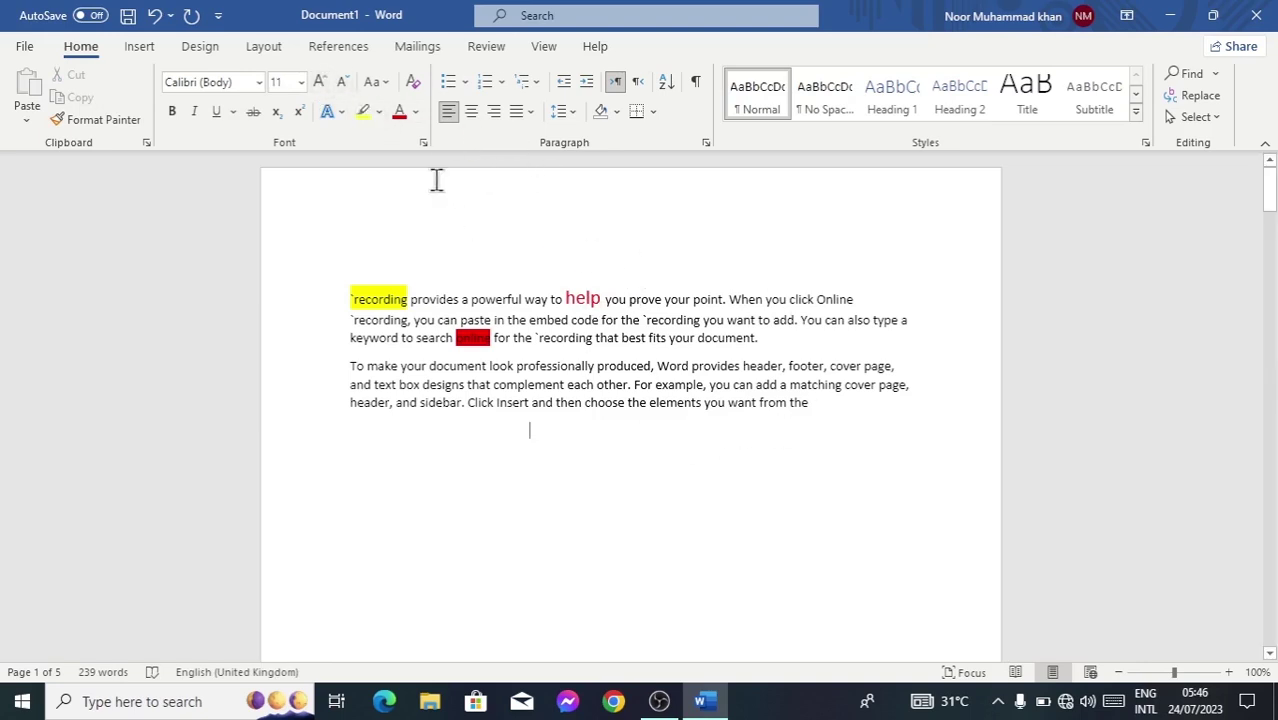
left_click(320, 83)
double_click(583, 300)
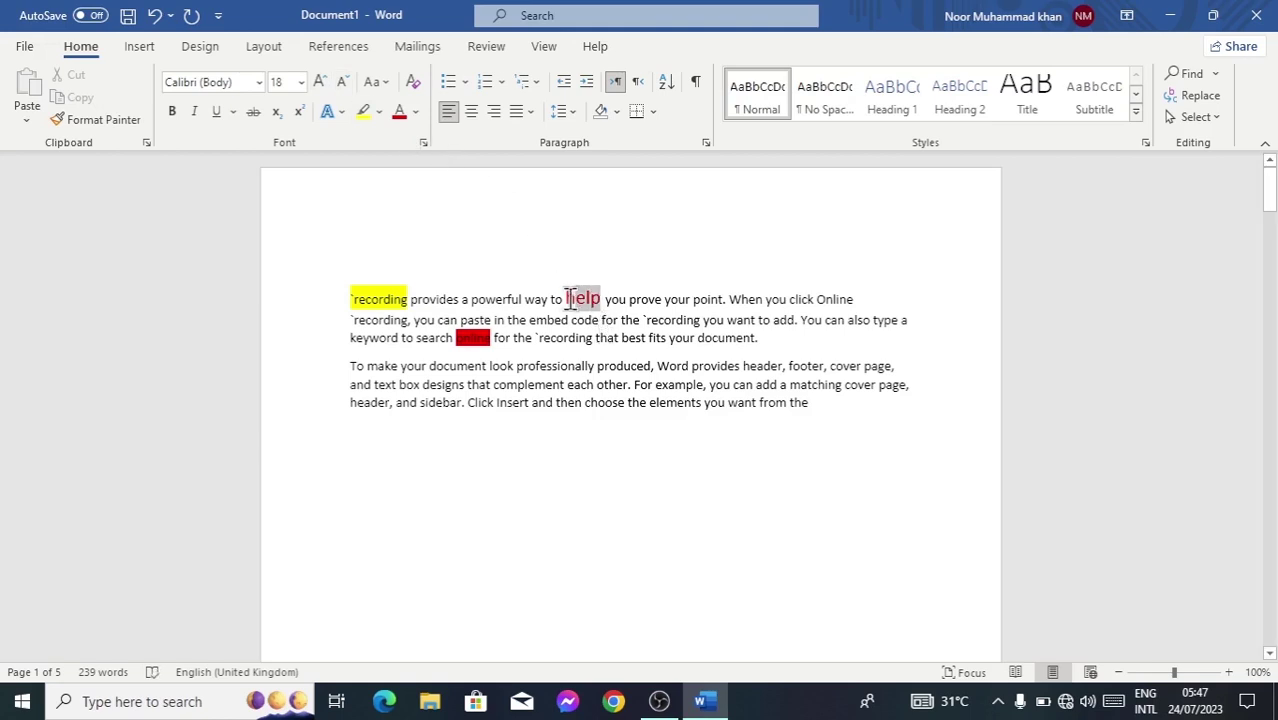
left_click(584, 300)
left_click(763, 339)
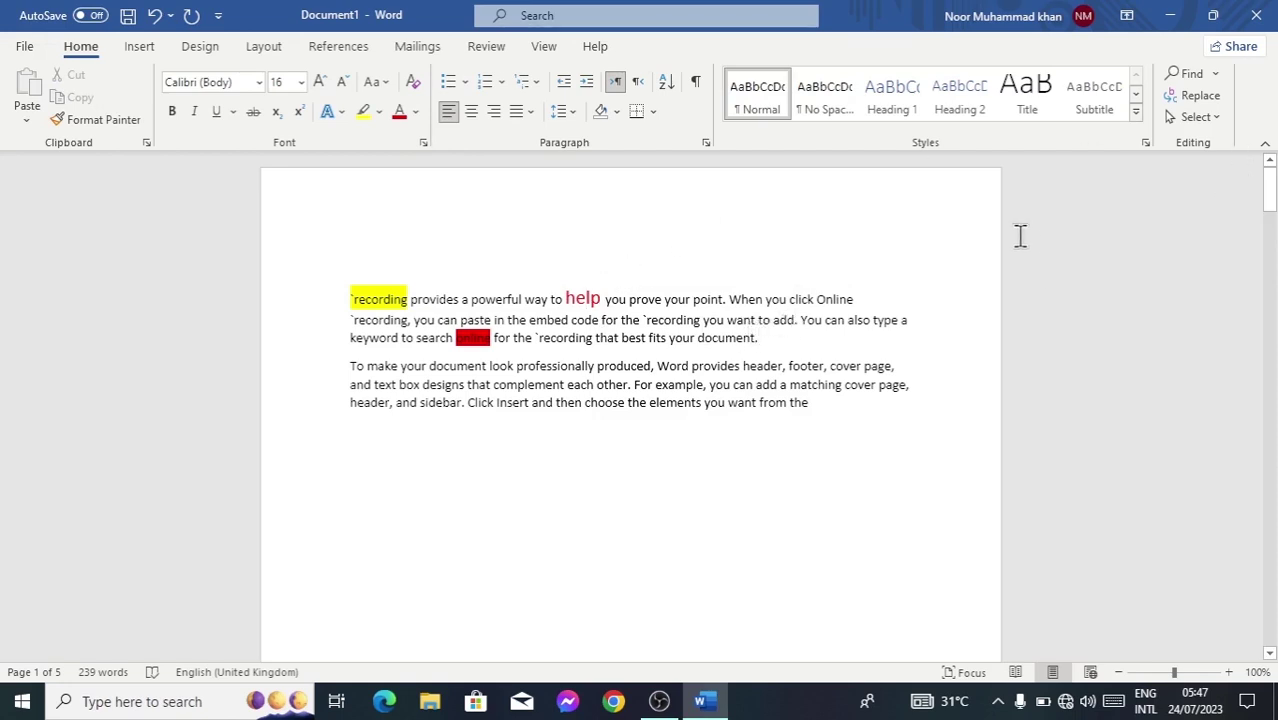
Step: Select all the text in the document, review the Select options, and clear the selection
left_click(1203, 120)
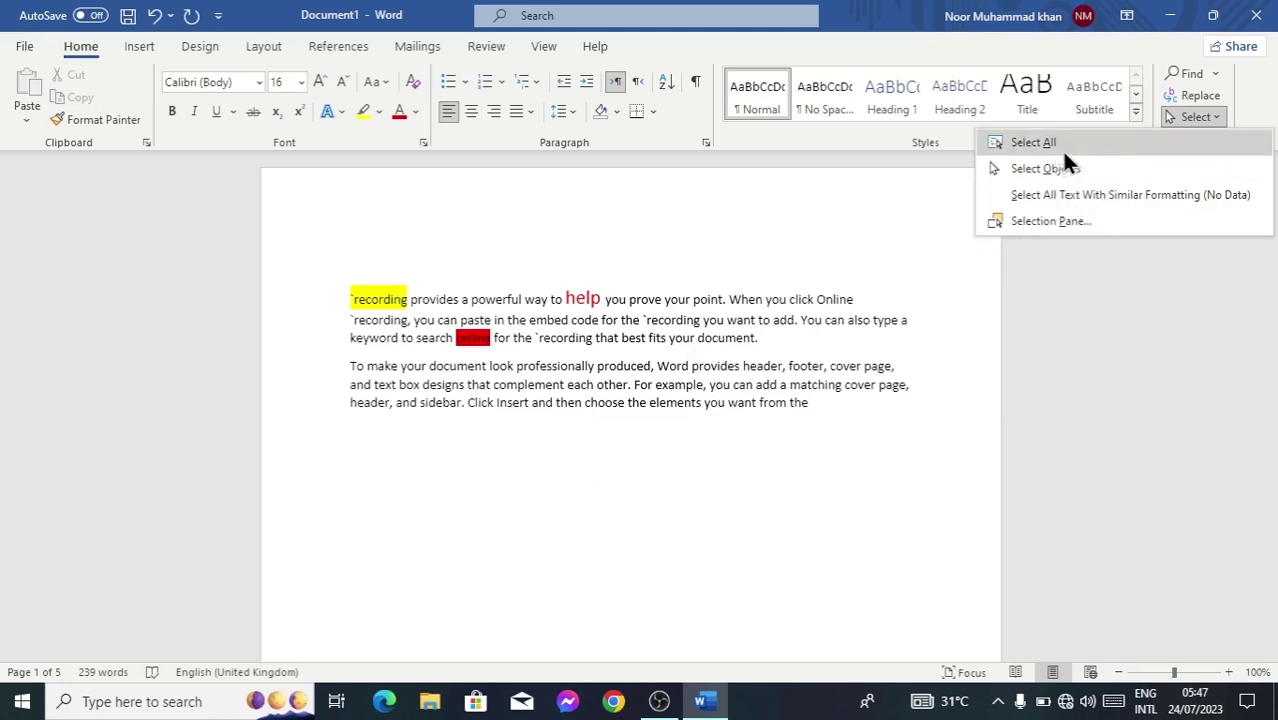
left_click(1118, 144)
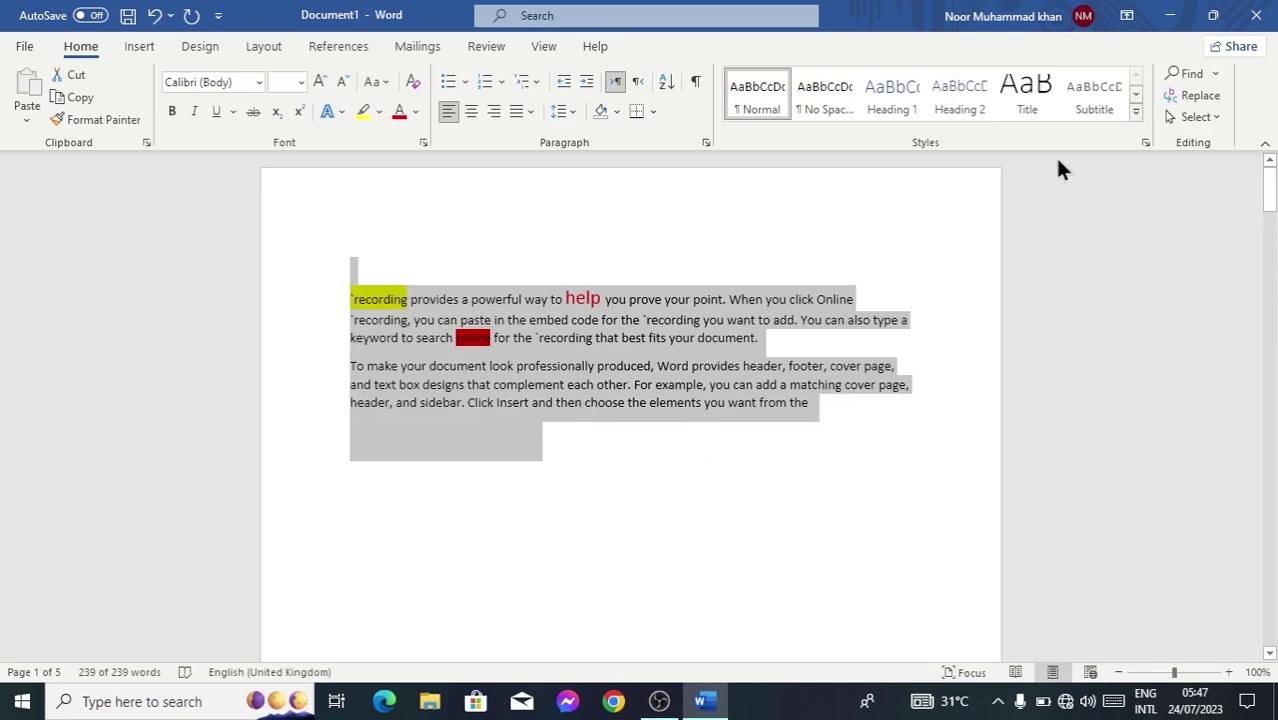
left_click(1189, 118)
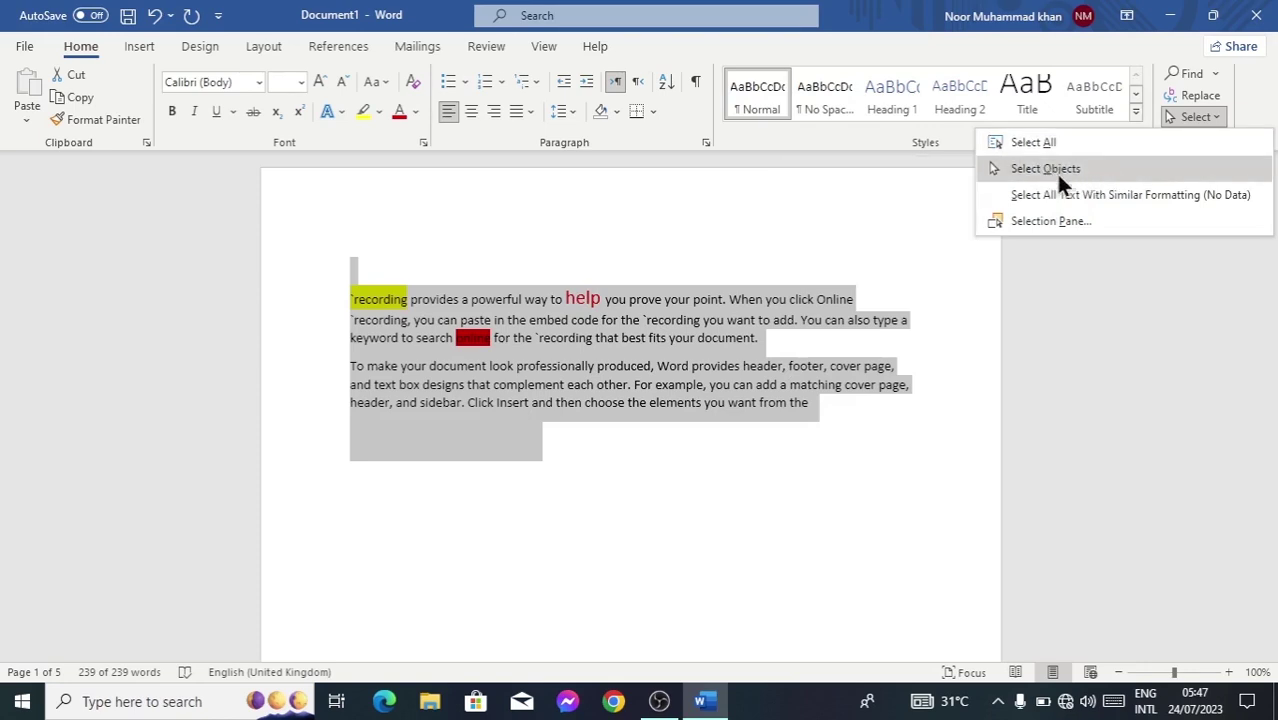
left_click(753, 334)
left_click(546, 385)
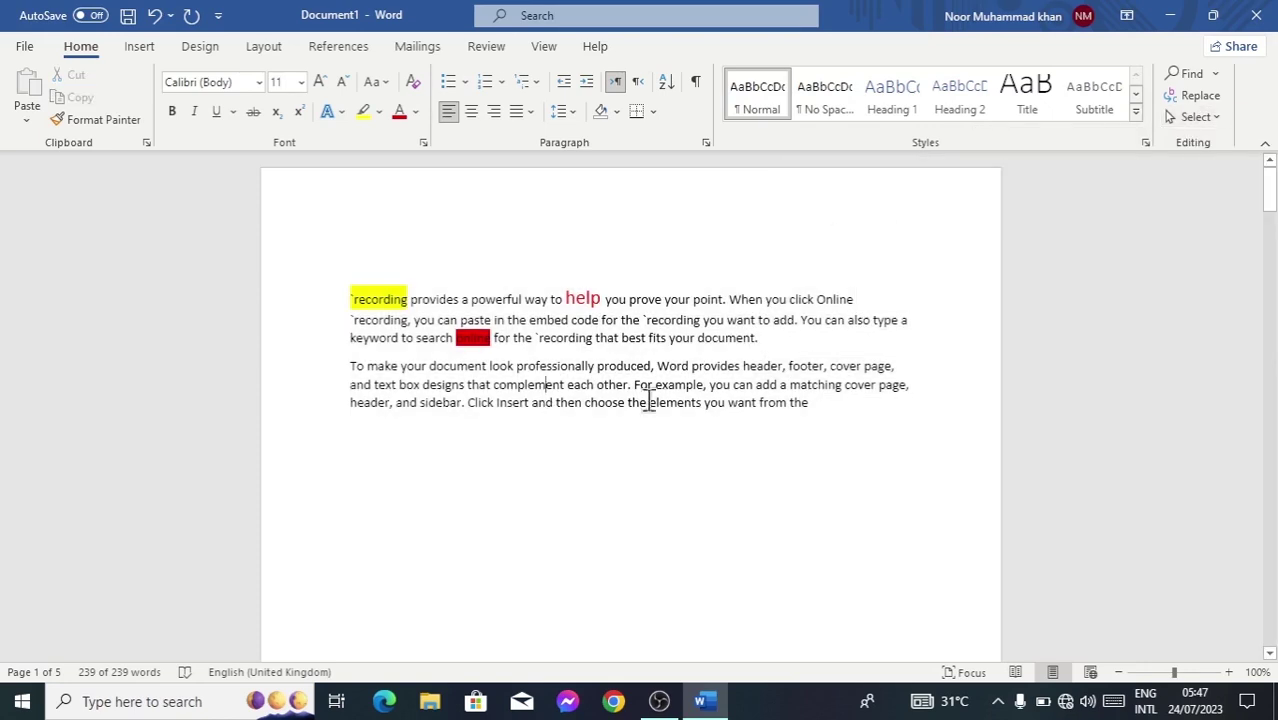
Step: Draw a rectangle about 5.8 cm high and 8.4 cm wide over the start of the text lines and a down arrow over their ends
left_click(121, 48)
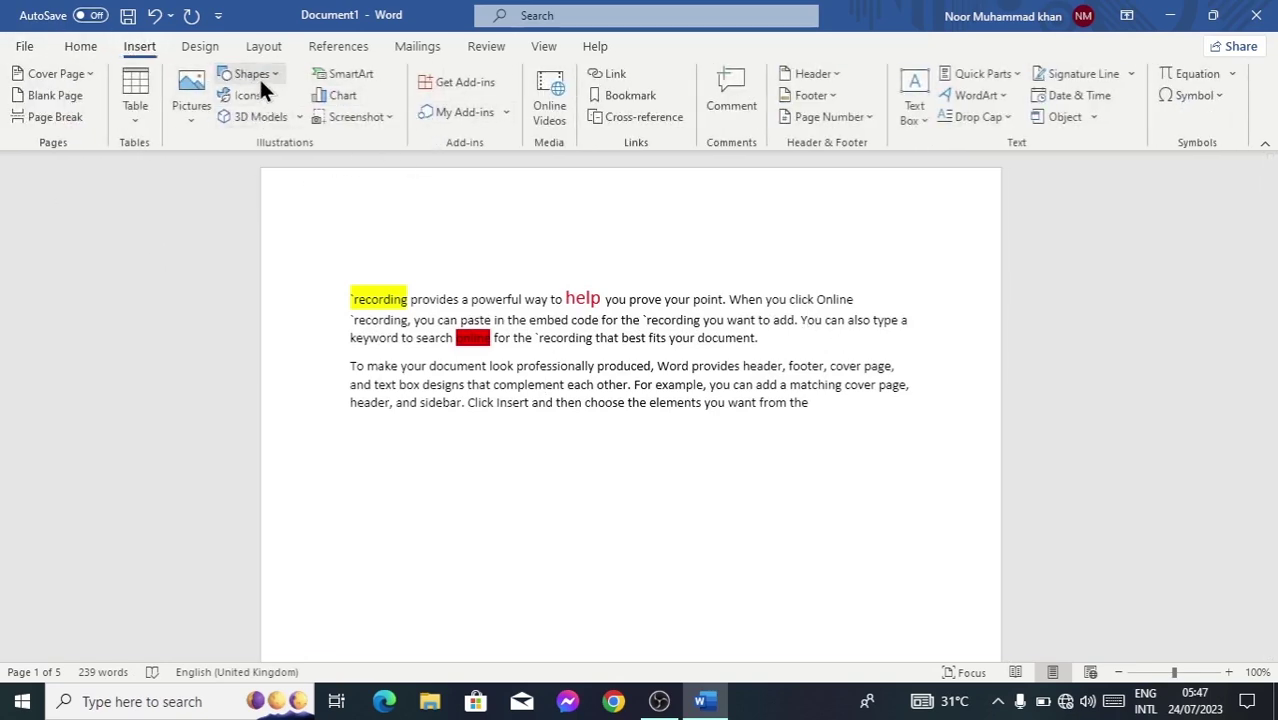
left_click(259, 77)
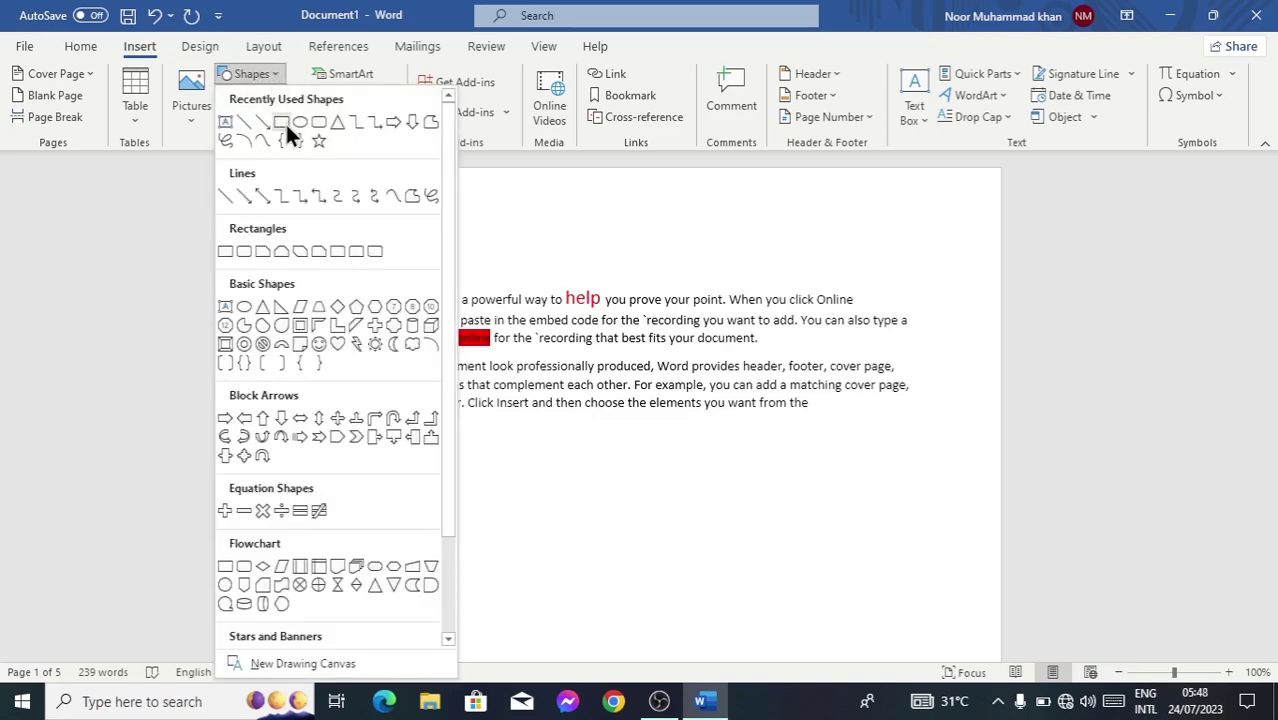
left_click(284, 123)
left_click_drag(336, 242, 633, 448)
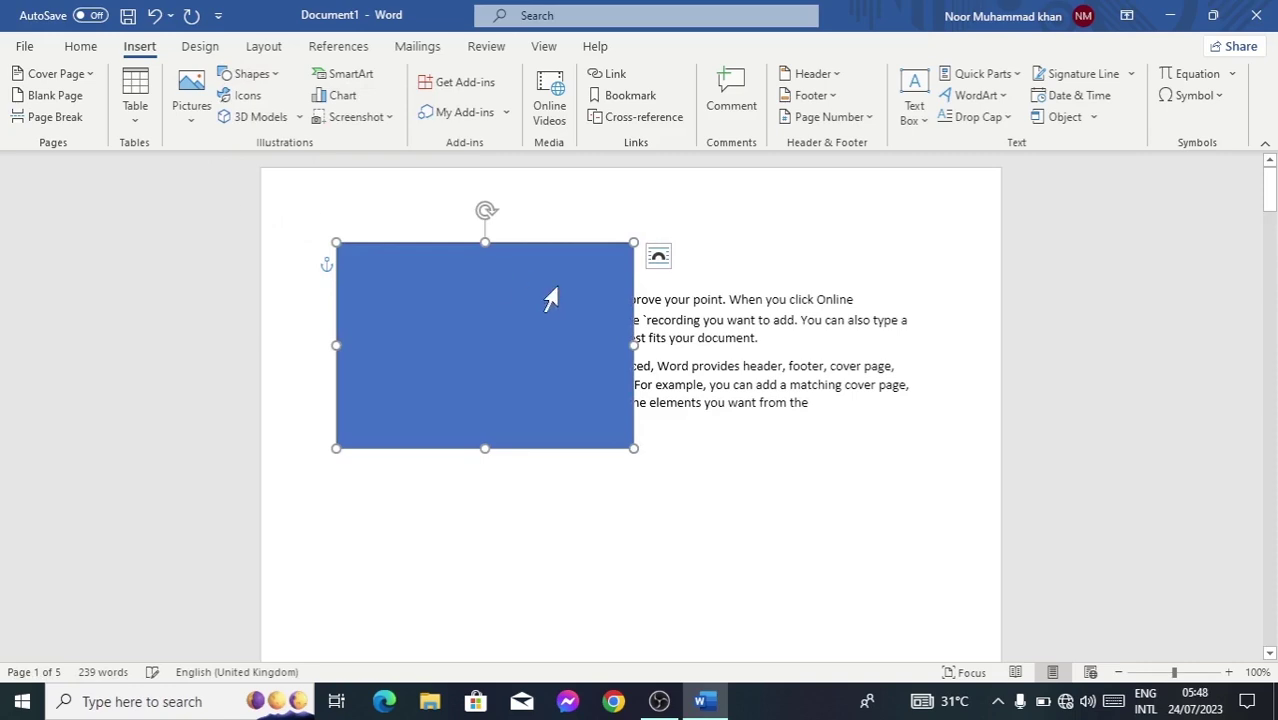
left_click(93, 95)
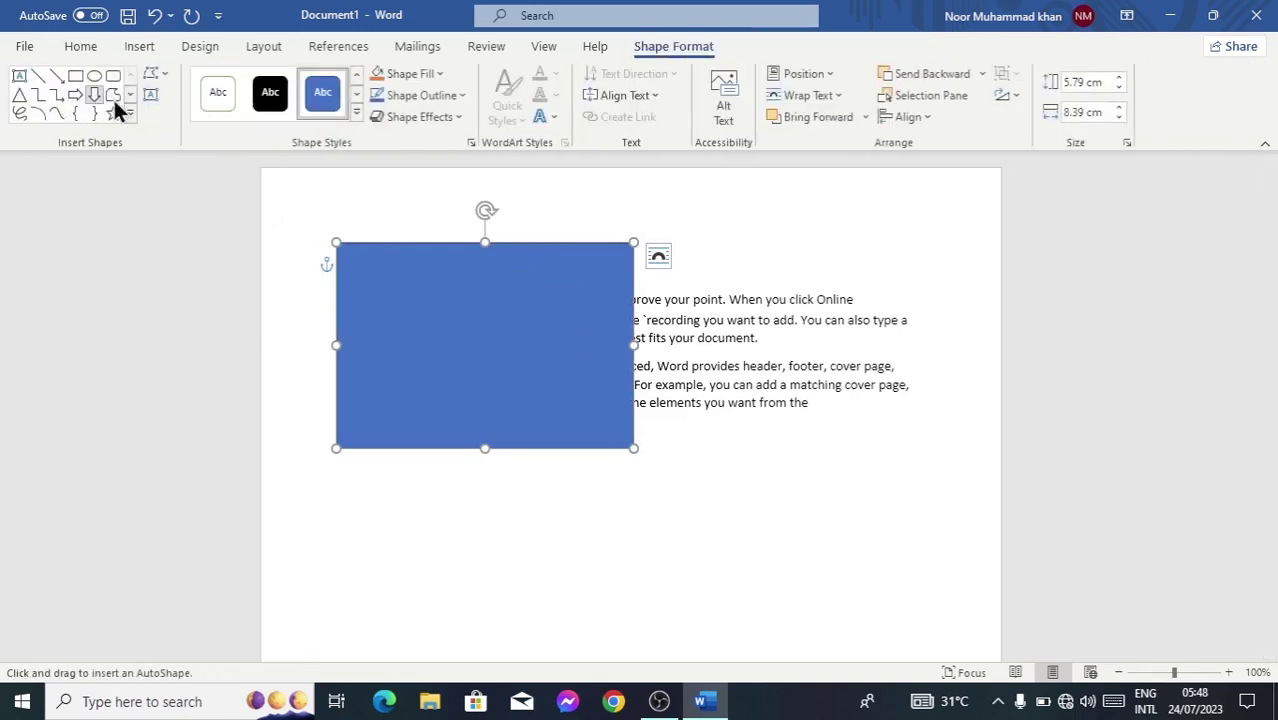
left_click_drag(797, 265, 946, 521)
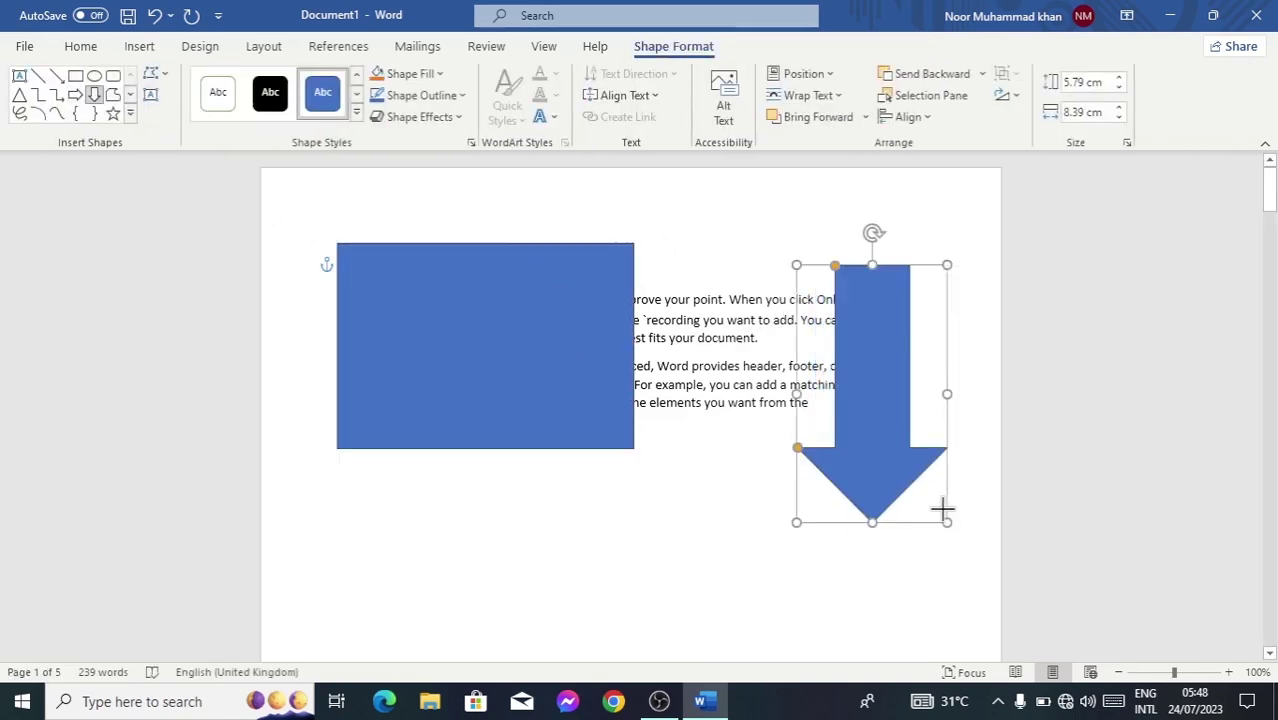
left_click(1020, 252)
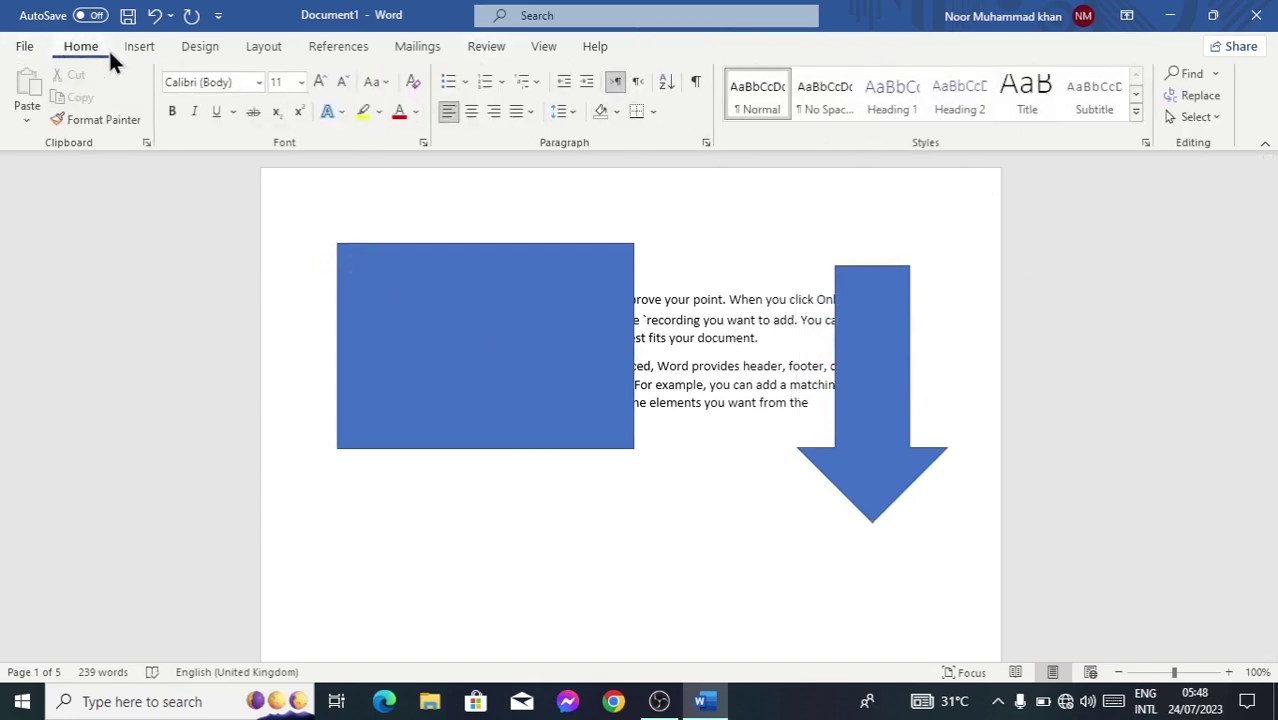
Step: Activate Select Objects and select the down arrow and the rectangle together
left_click(1209, 113)
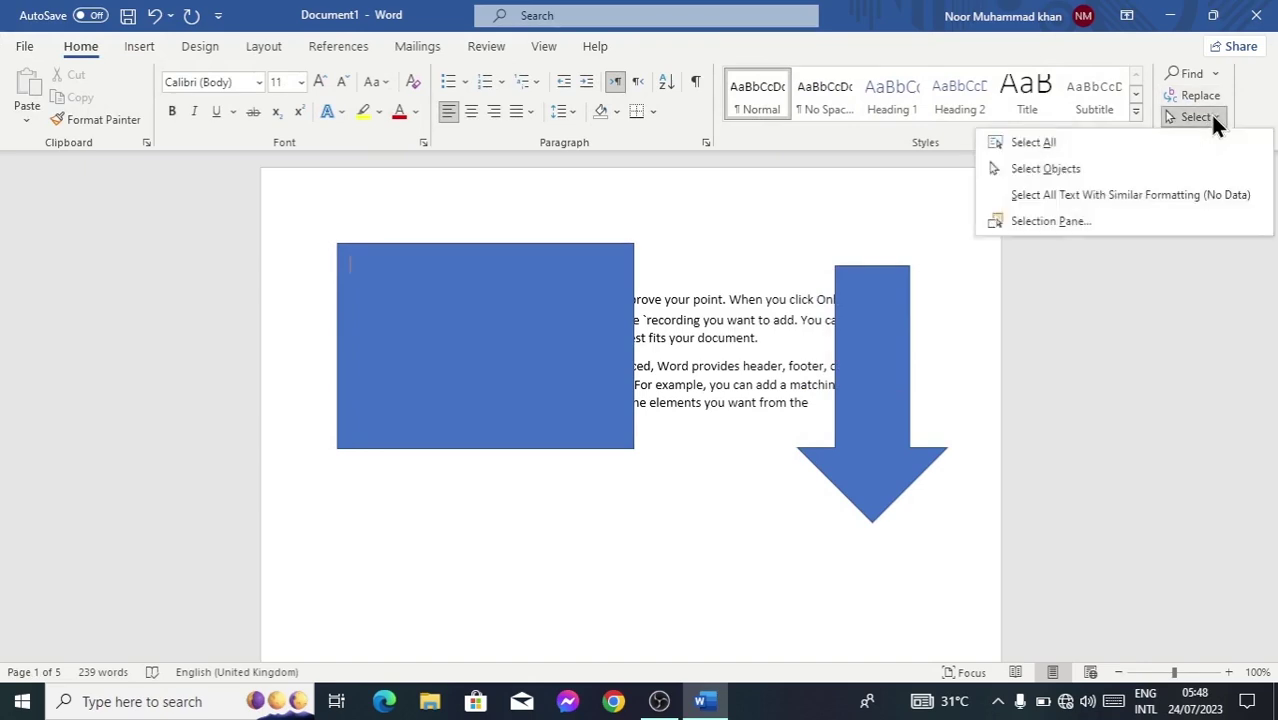
left_click(1095, 169)
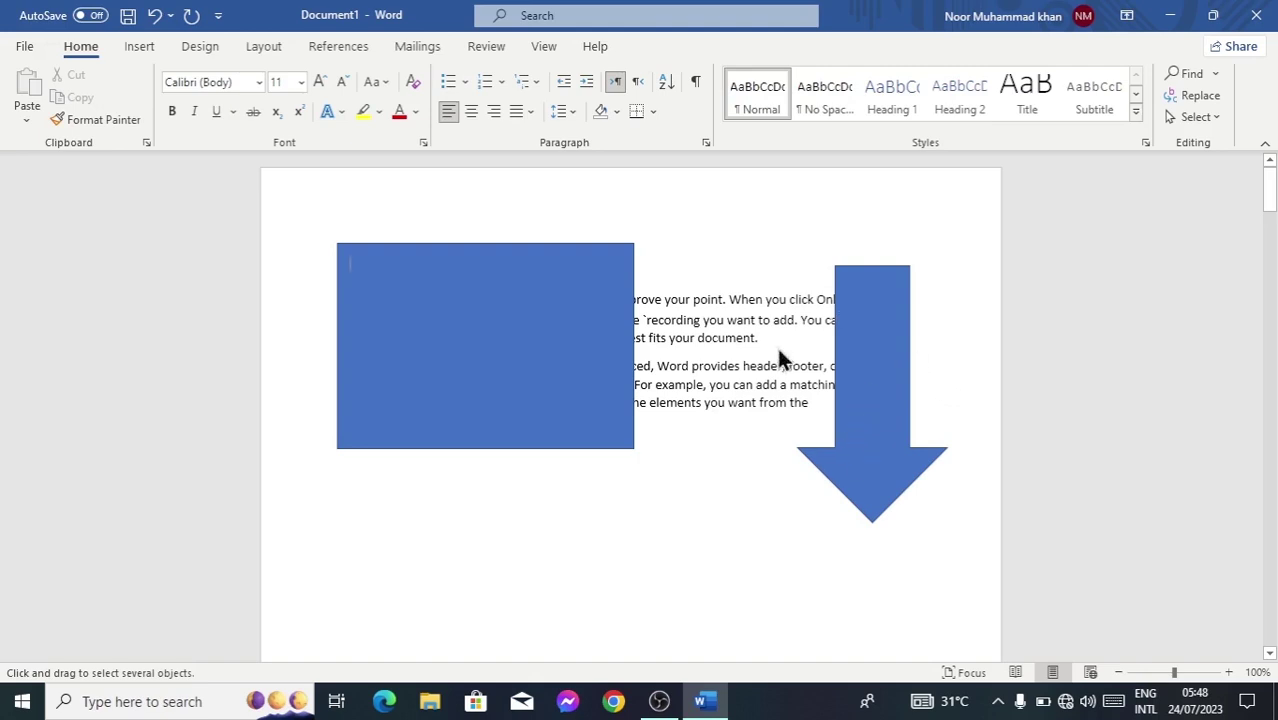
left_click(879, 348)
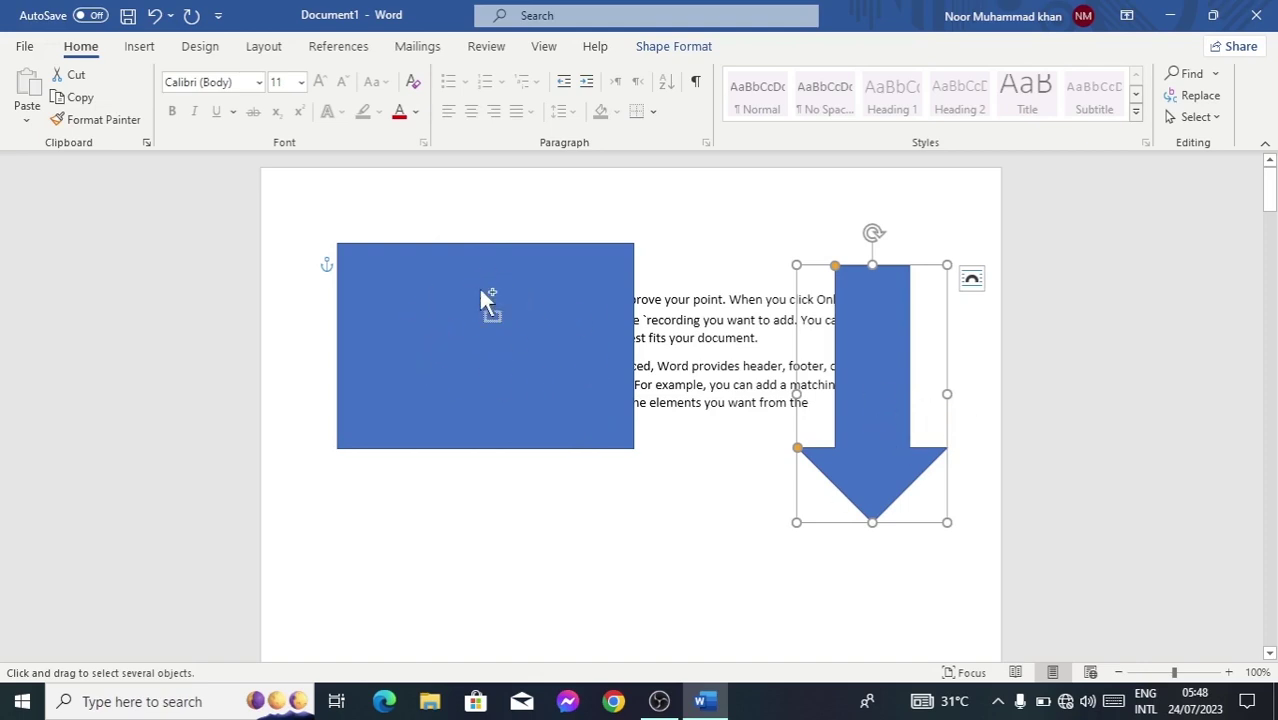
left_click(452, 306, "ctrl")
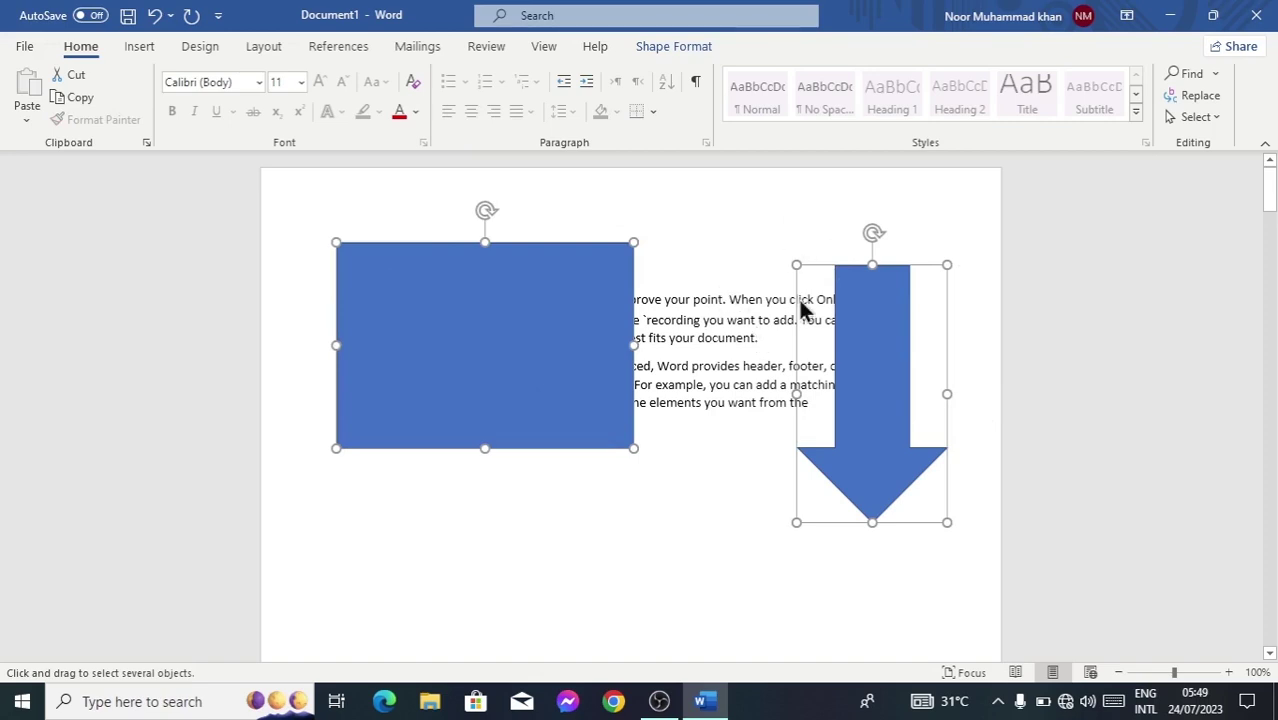
Step: Leave object selection mode and undo the drawing of both shapes
left_click(1206, 118)
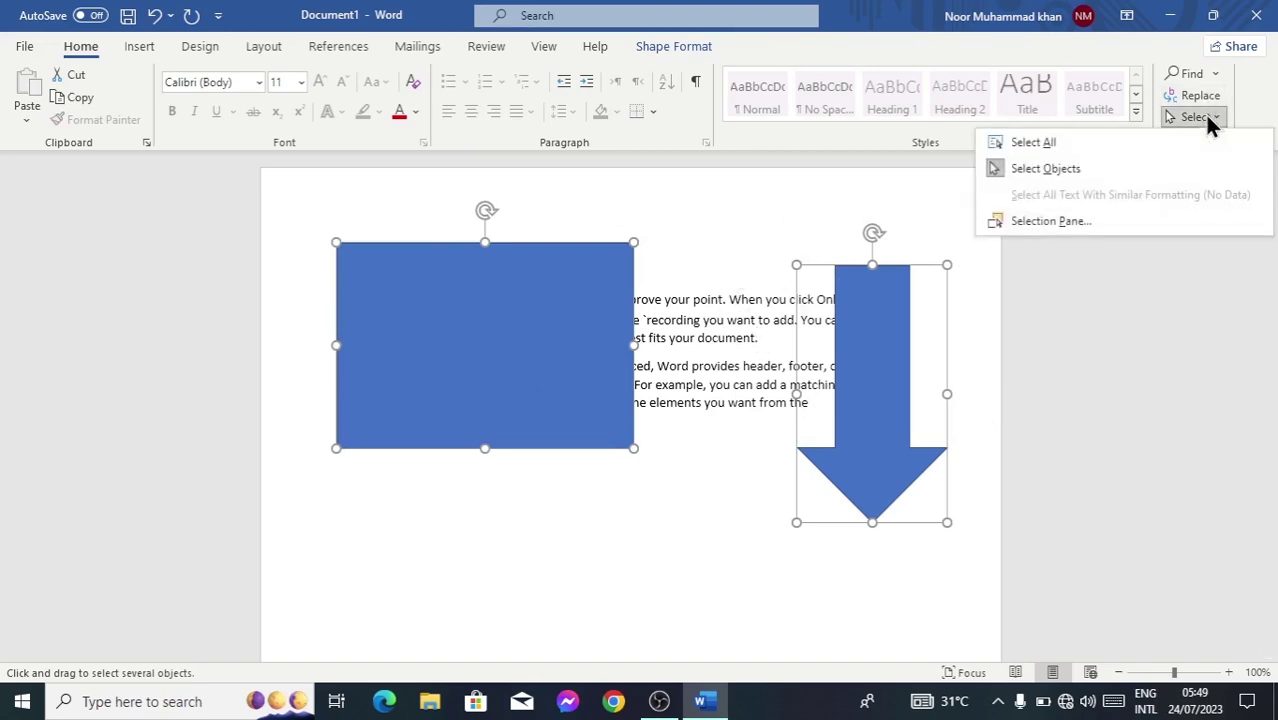
left_click(965, 395)
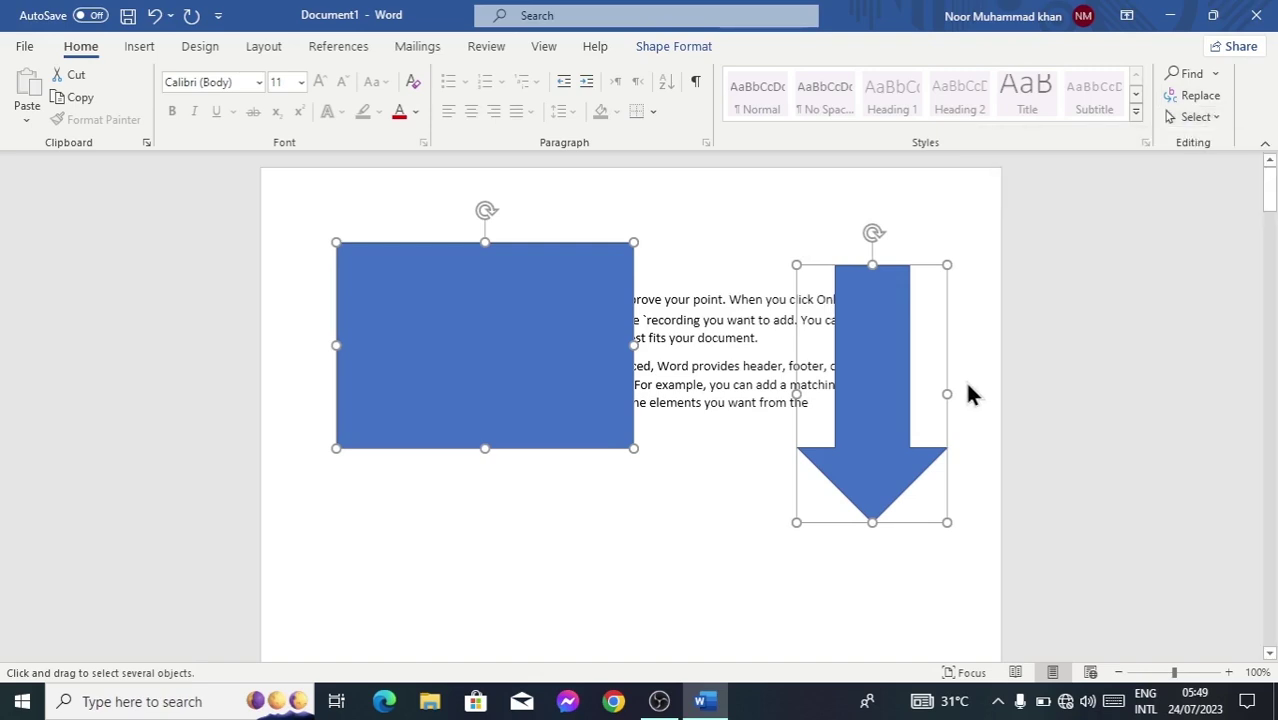
key("Escape")
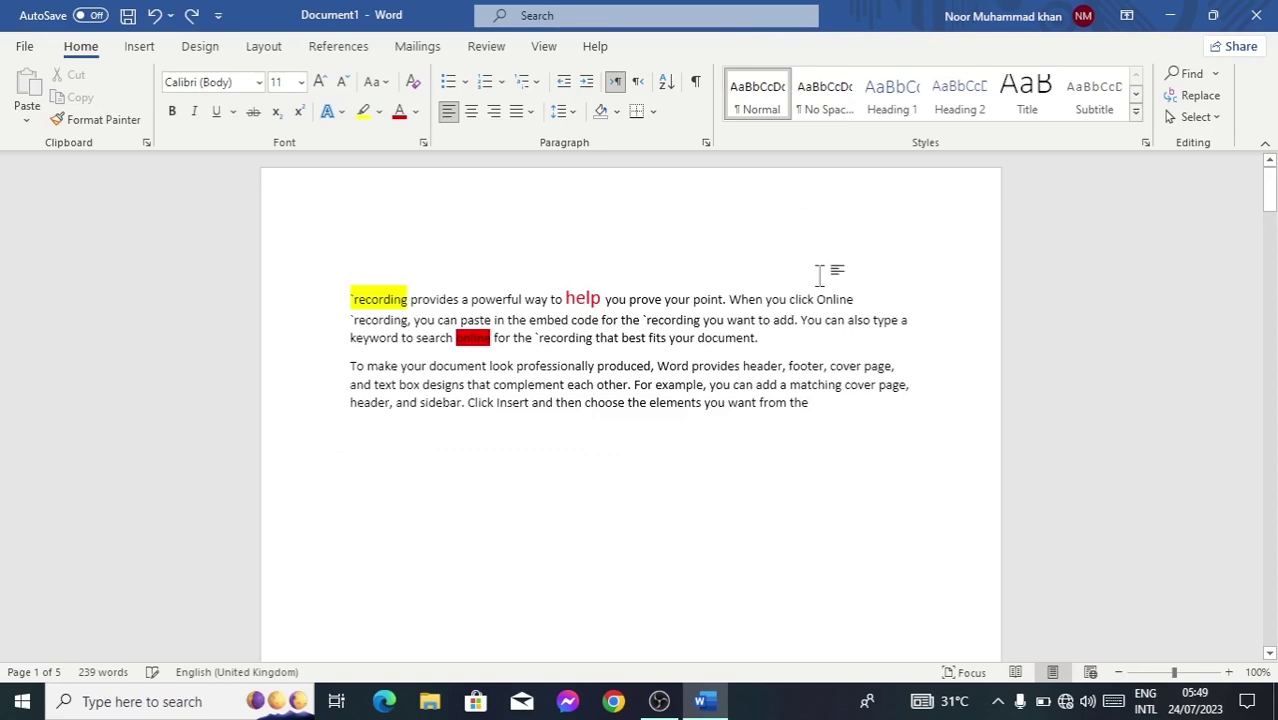
Step: Look over the Select options, select the first, third and last text lines one at a time, and clear the selection
left_click(1199, 118)
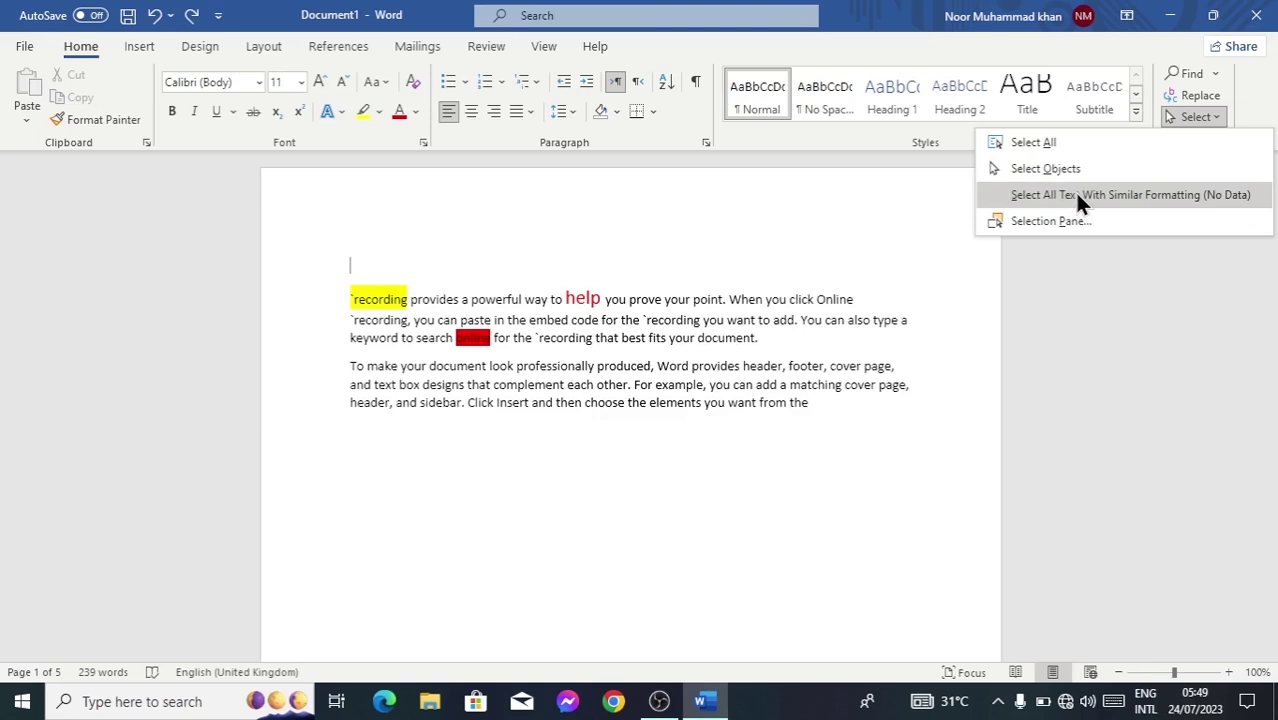
left_click(321, 318)
left_click(328, 306)
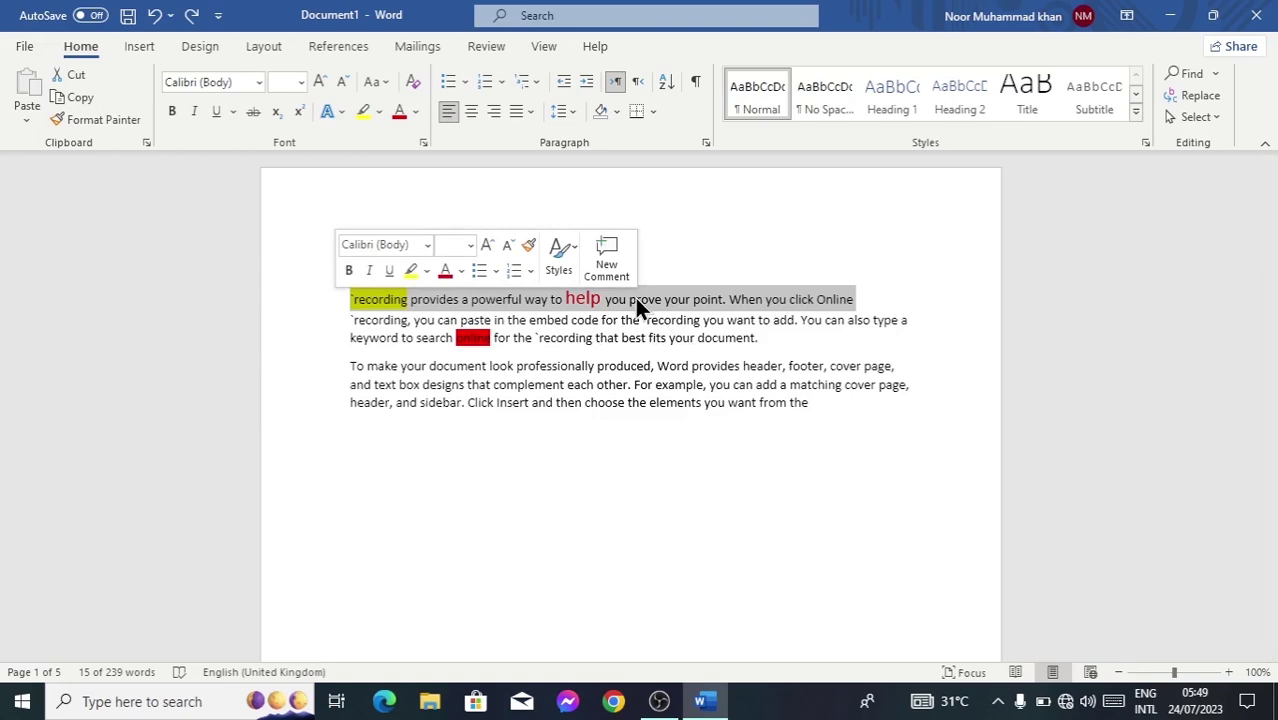
left_click(330, 344)
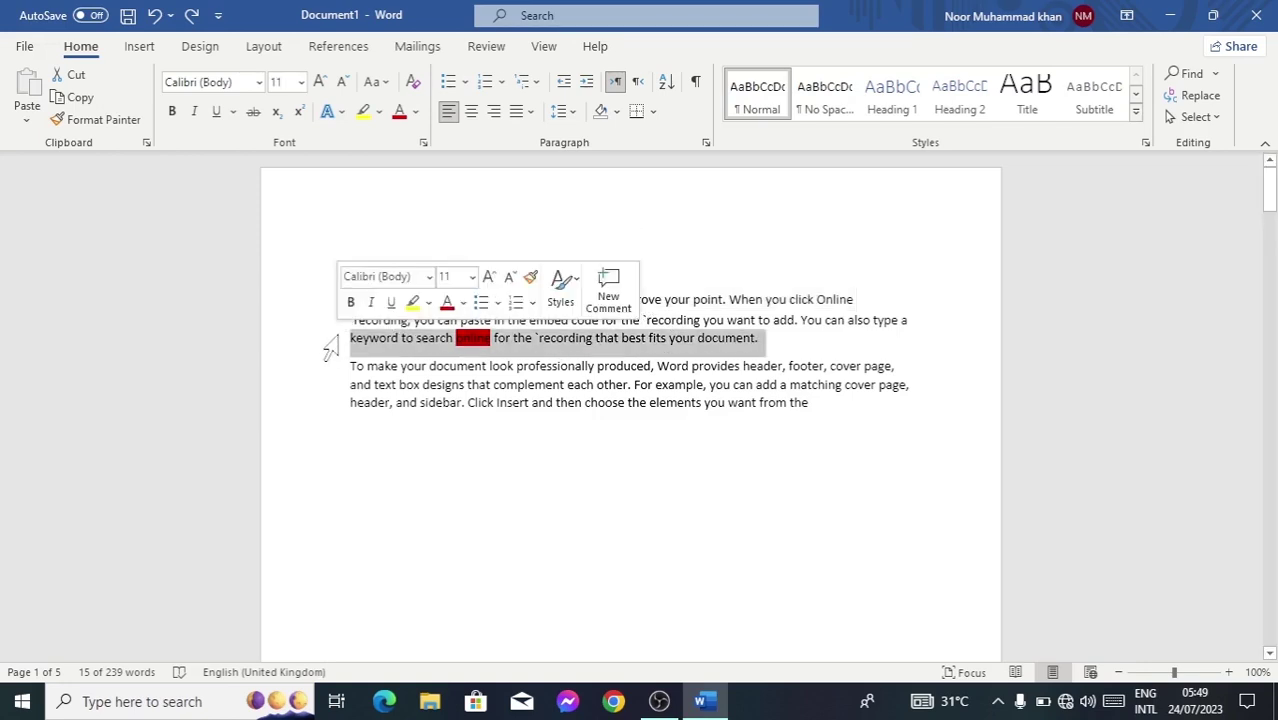
left_click(322, 412)
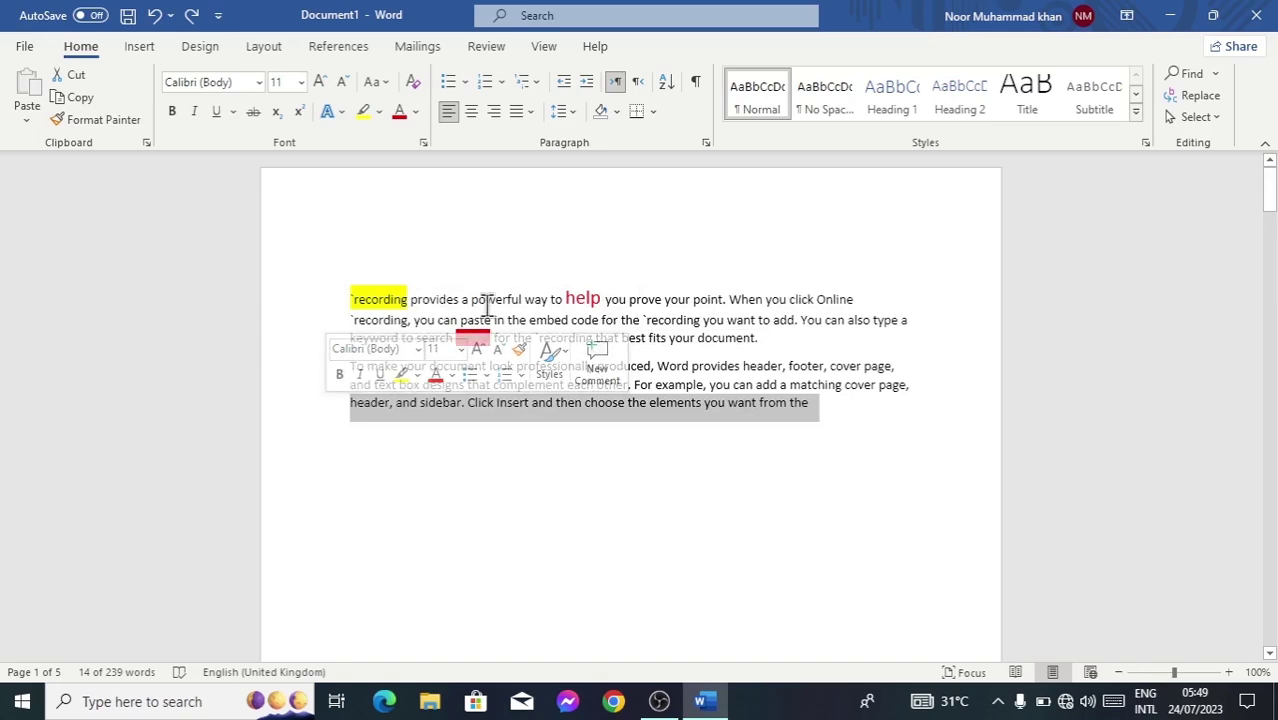
left_click(486, 299)
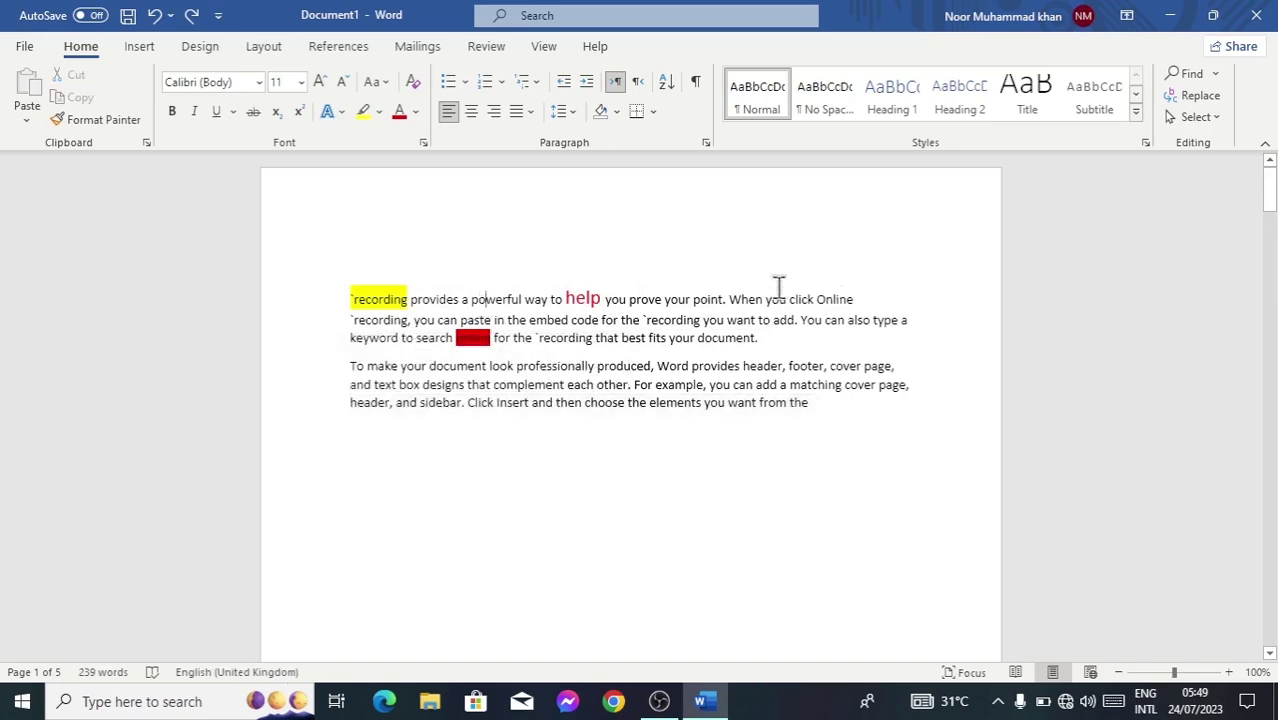
Step: Select the first text line, colour its font red and set its font size to 18
left_click(1195, 117)
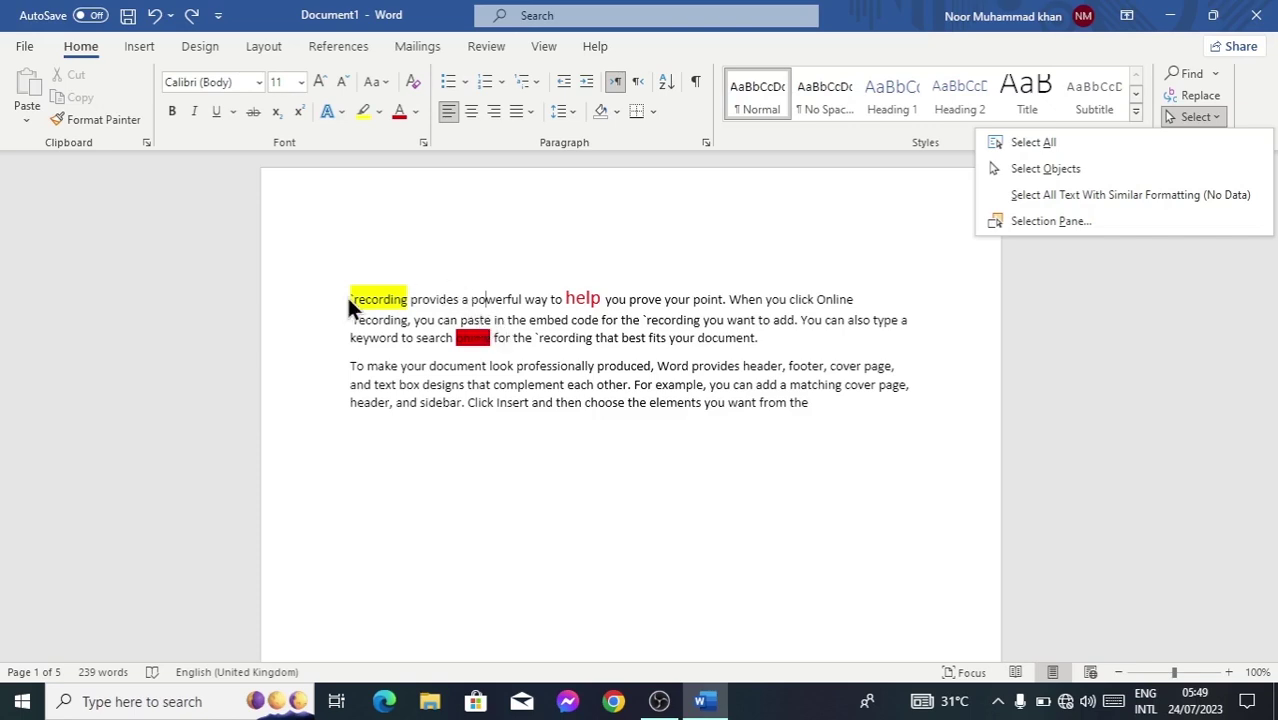
left_click_drag(346, 297, 935, 295)
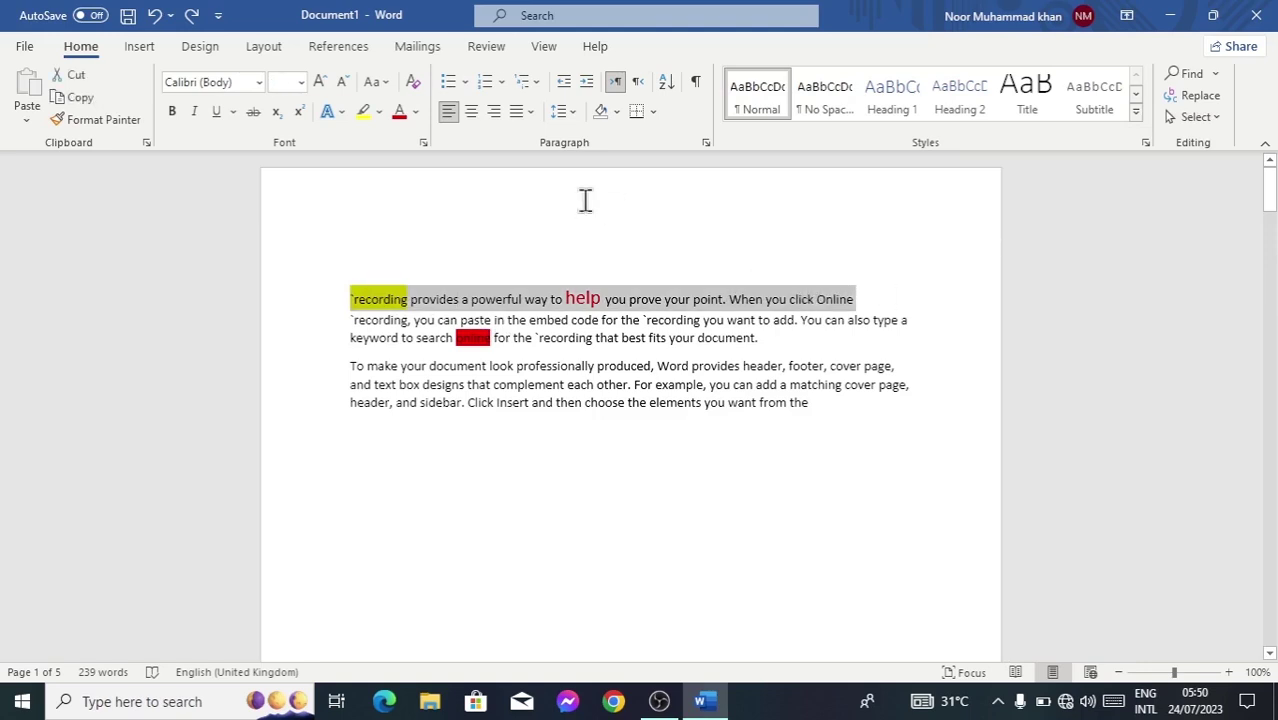
left_click(397, 116)
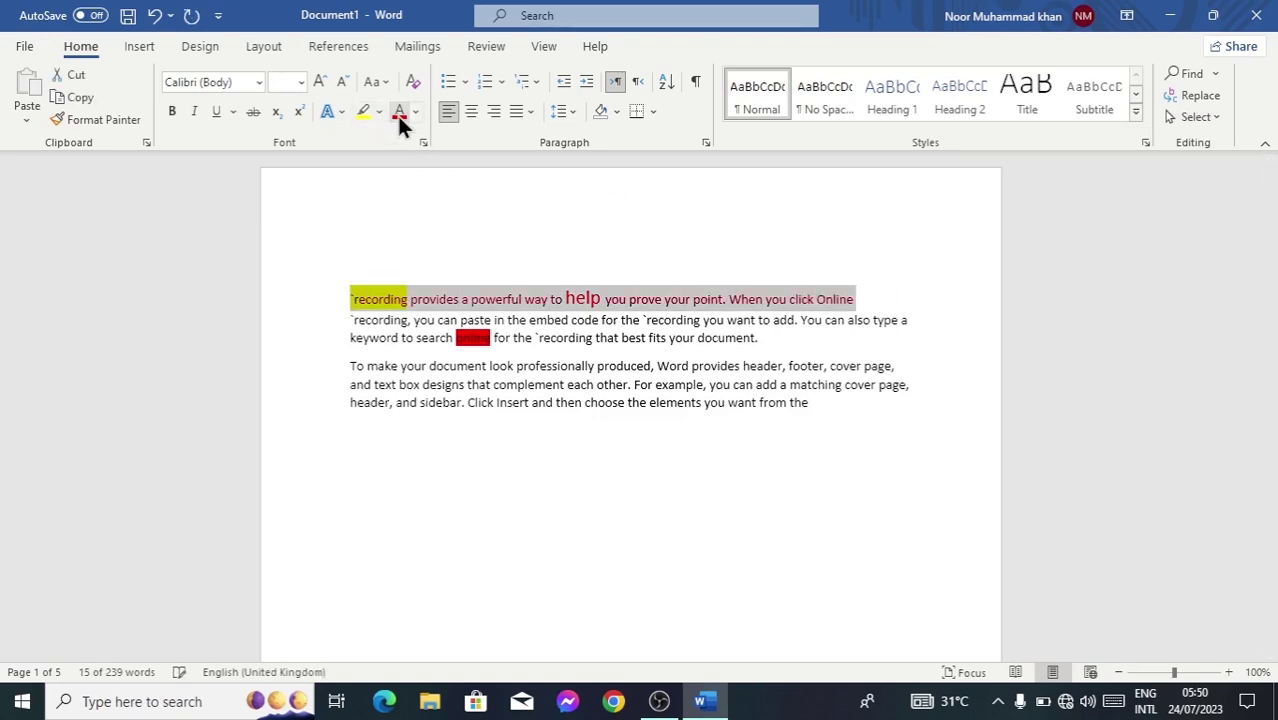
left_click(322, 83)
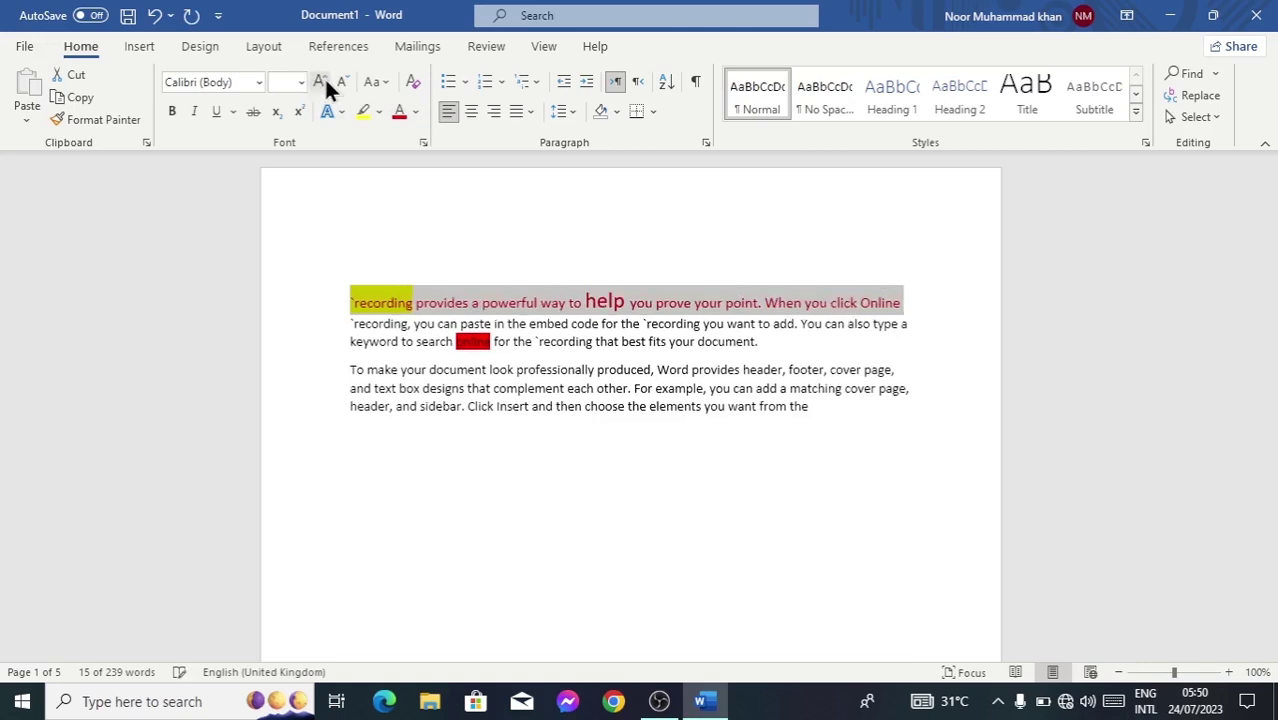
left_click(303, 84)
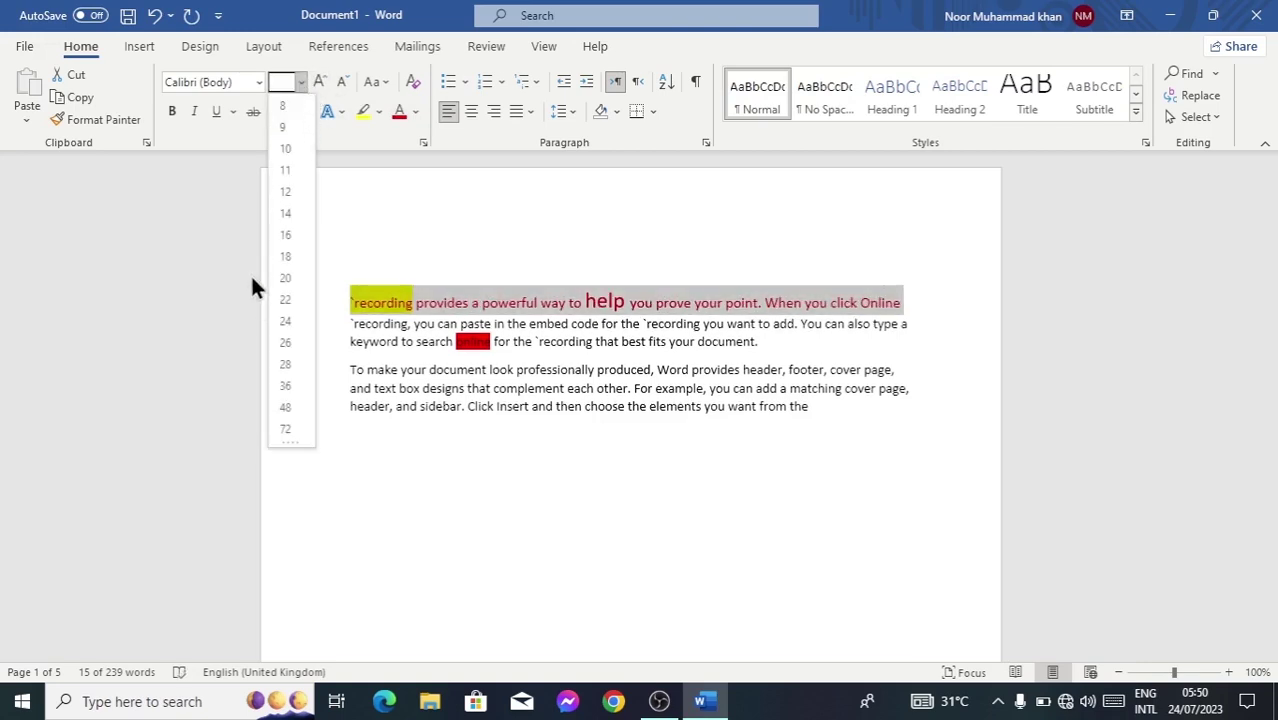
left_click(285, 300)
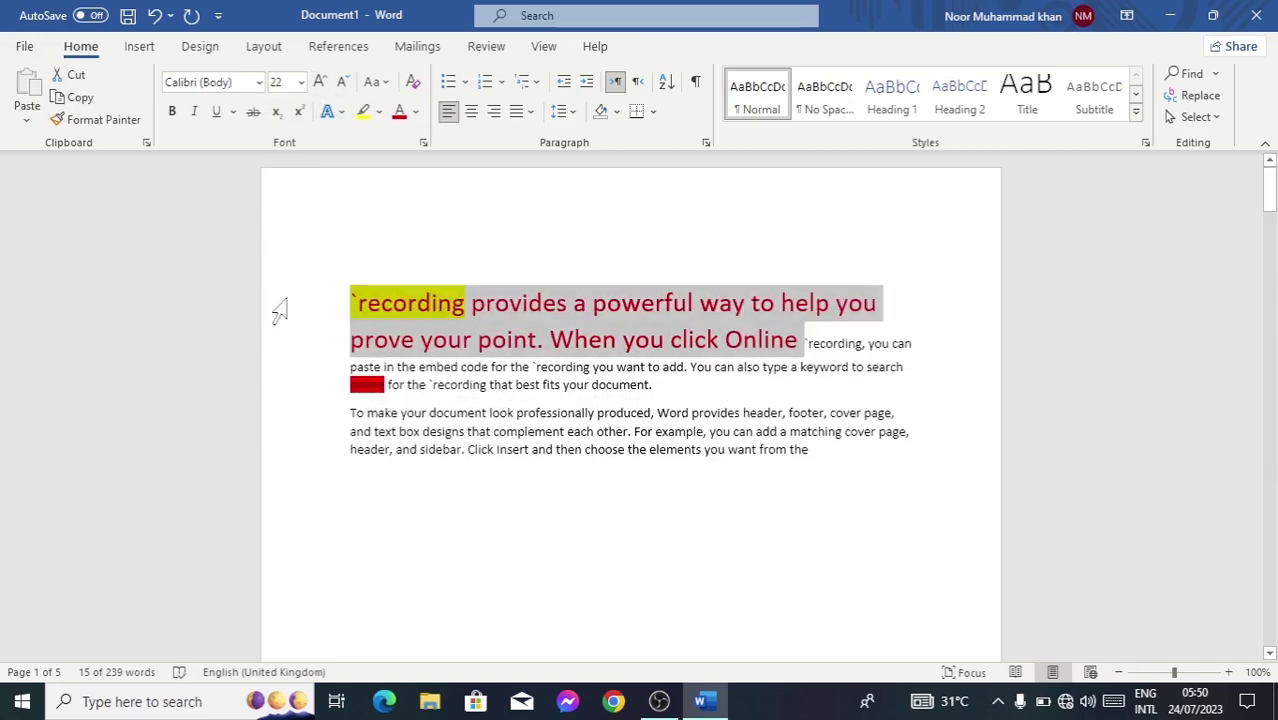
left_click(299, 82)
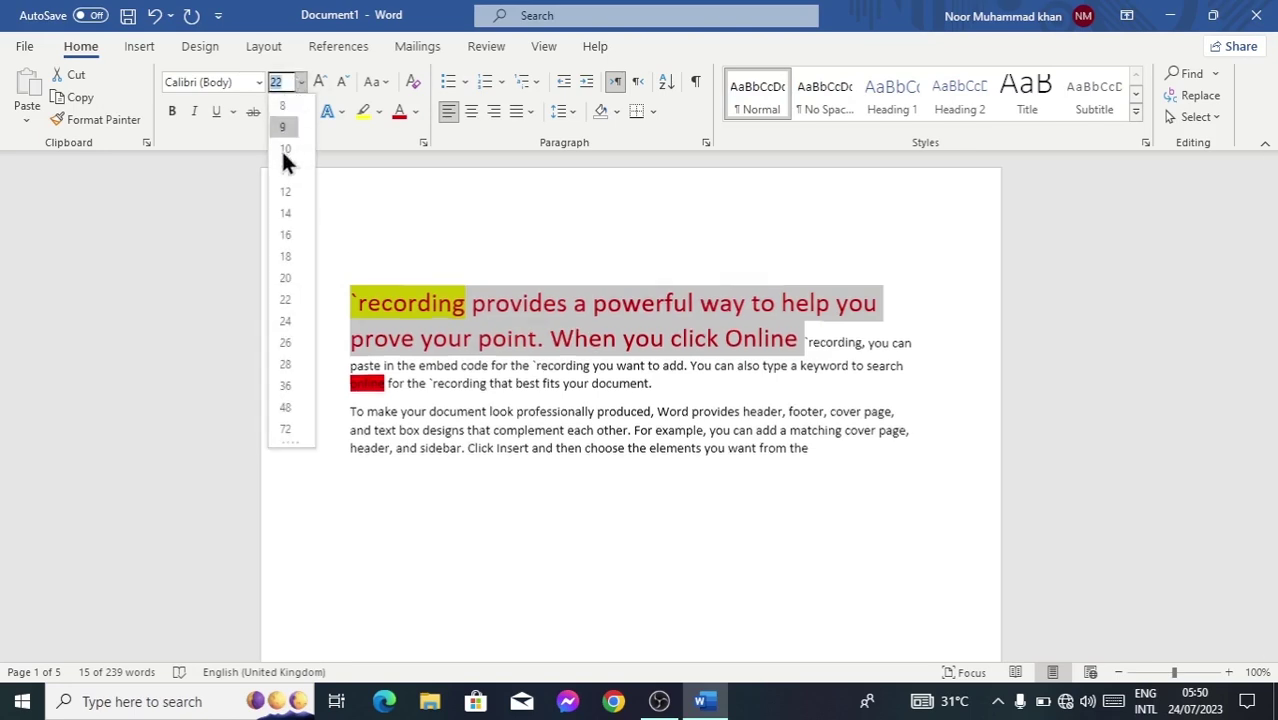
left_click(285, 256)
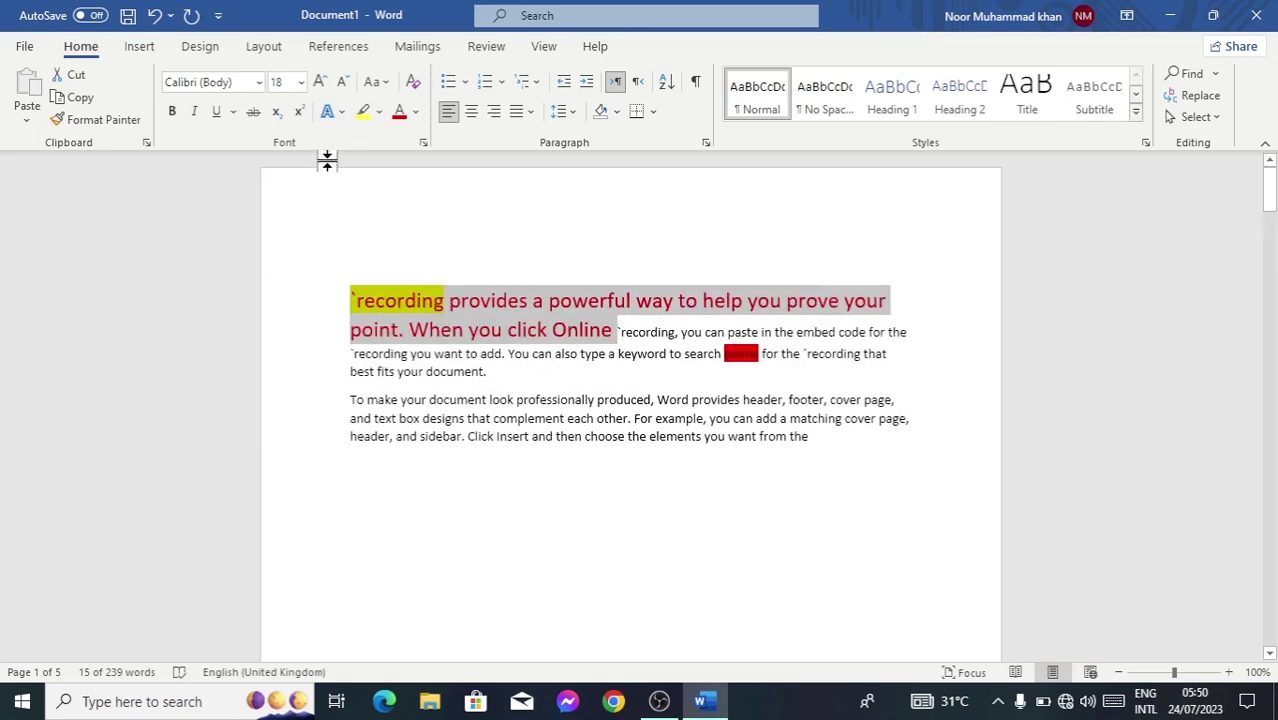
Step: Make the selected red text bold and underlined, and clear the selection
left_click(173, 113)
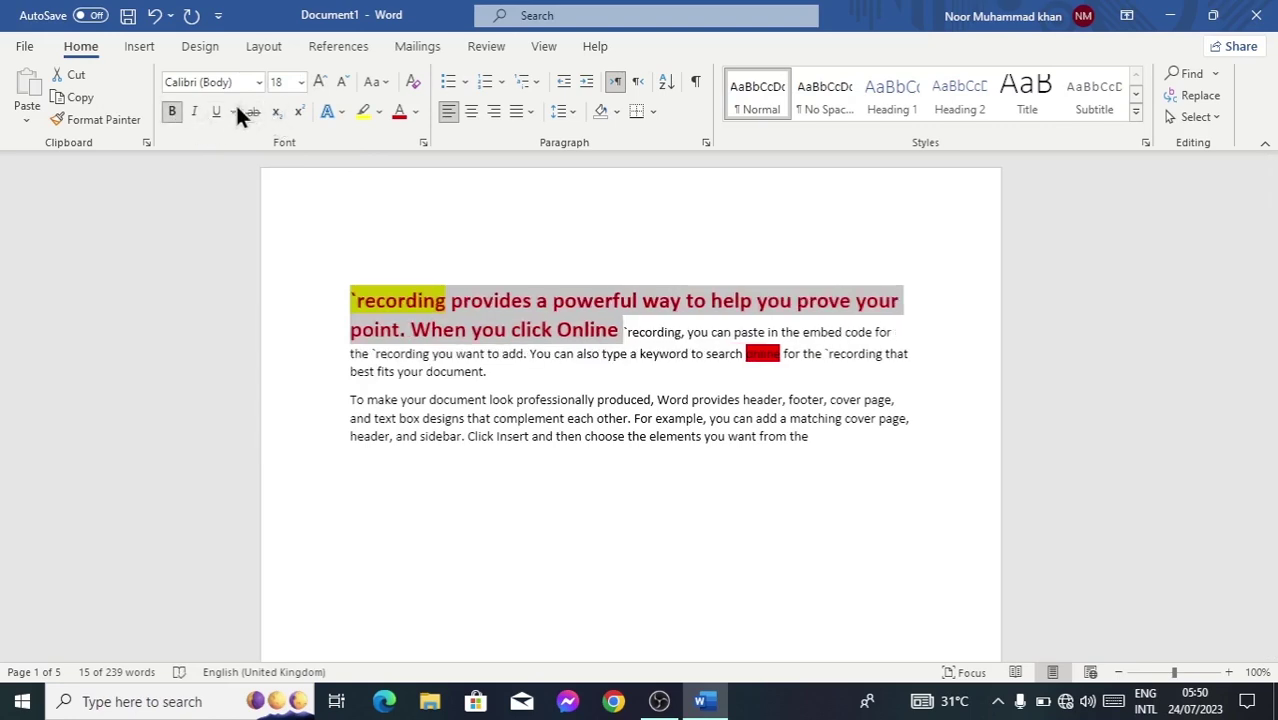
left_click(219, 111)
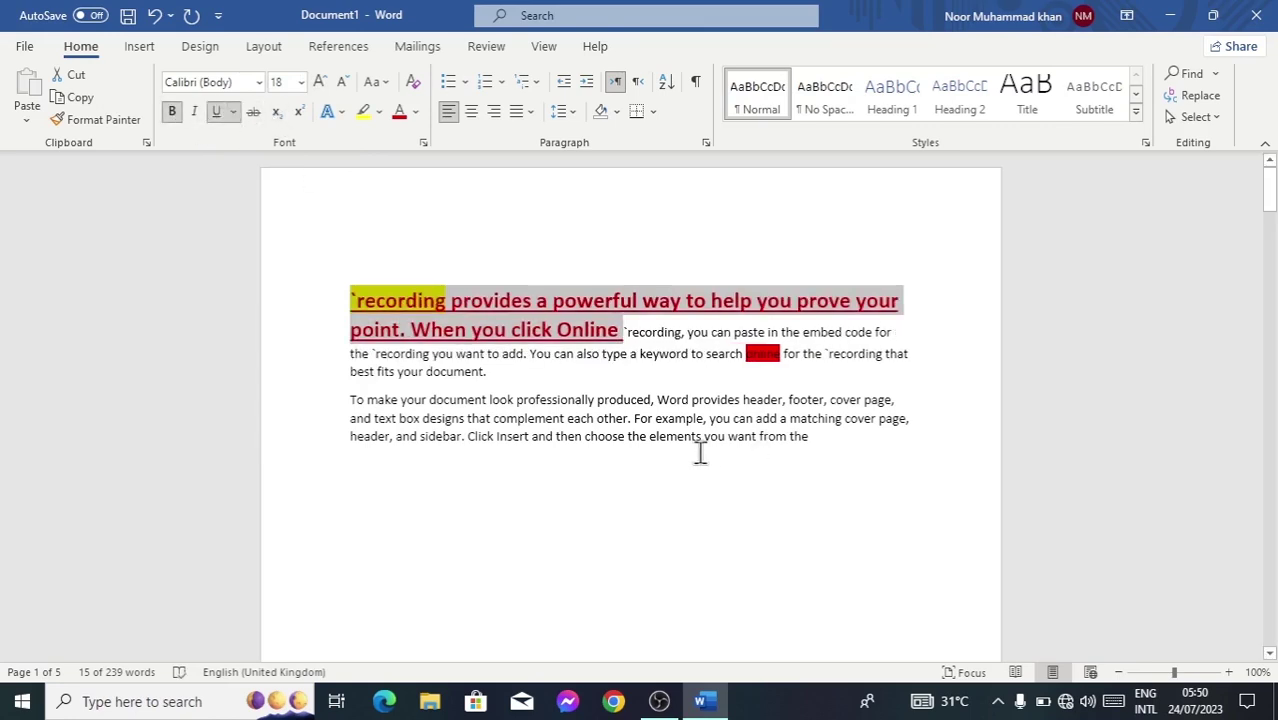
left_click(594, 330)
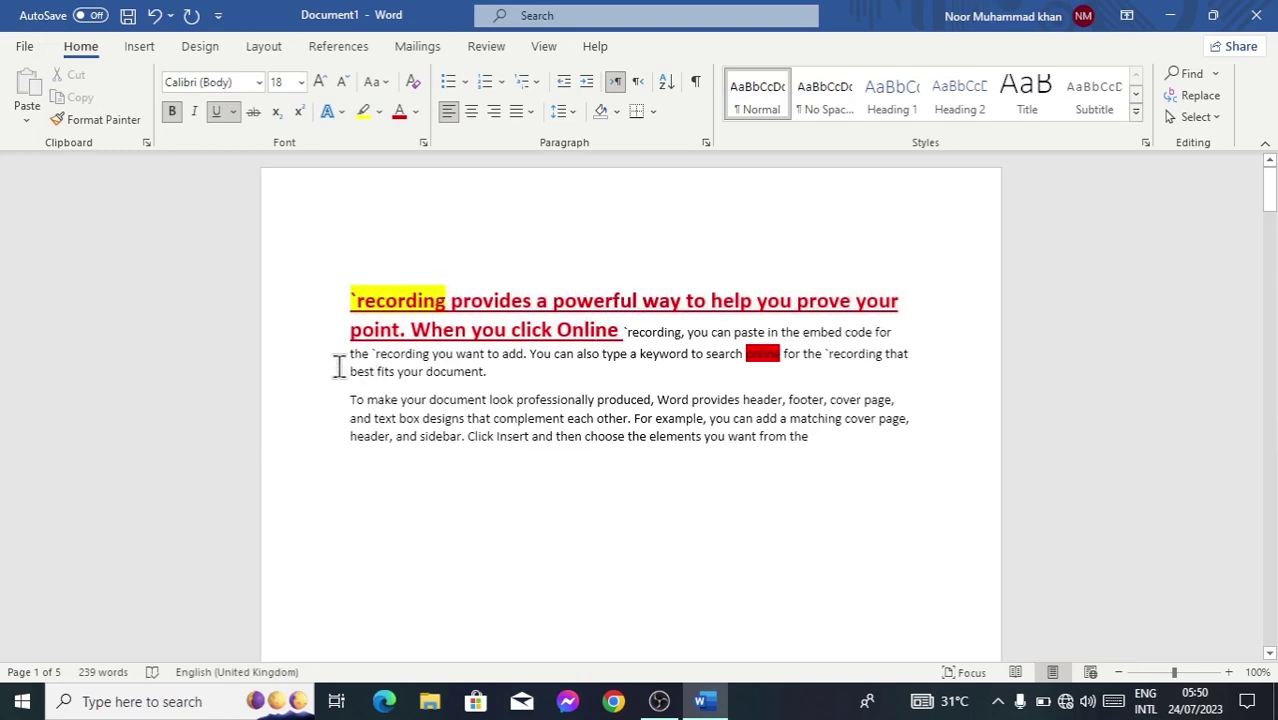
Step: Copy the formatting of the highlighted word "`recording" with Format Painter onto the first paragraph's text from "the `recording you want" to its end
mouse_move(375, 355)
left_mouse_down()
mouse_move(500, 357)
mouse_move(332, 358)
mouse_move(362, 362)
left_mouse_up()
left_click(349, 294)
left_click_drag(356, 292, 437, 290)
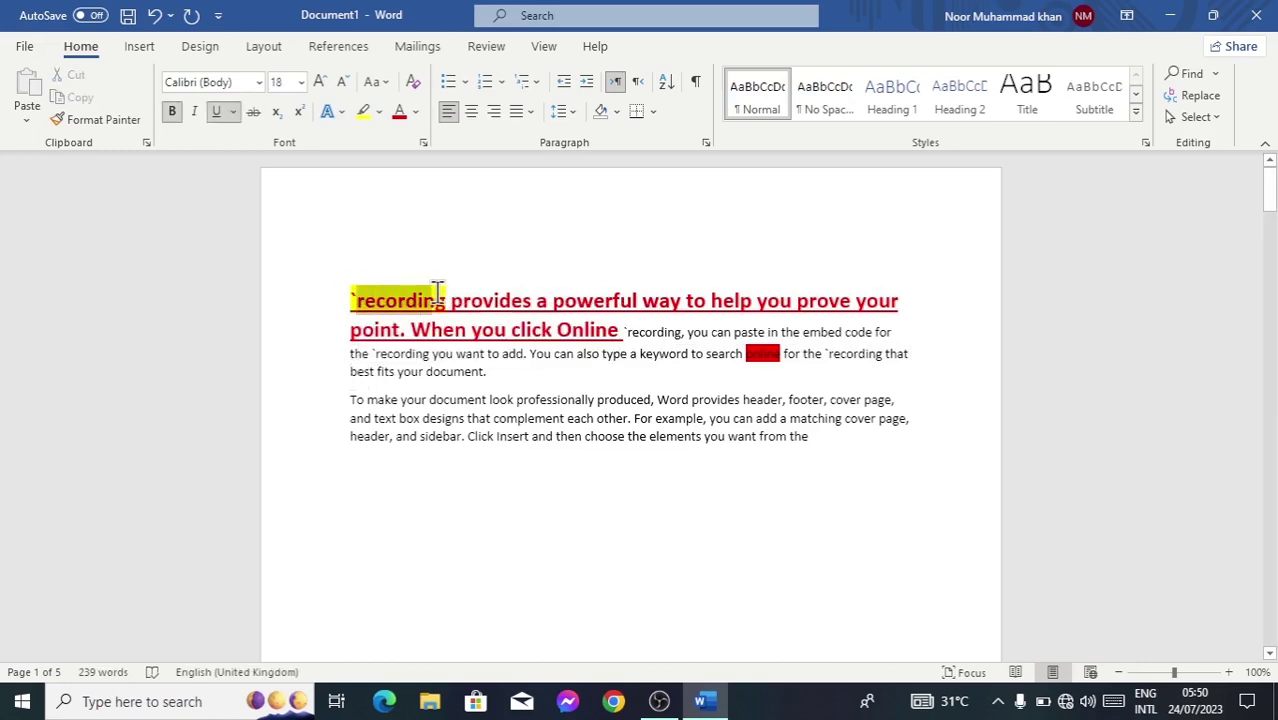
left_click(103, 120)
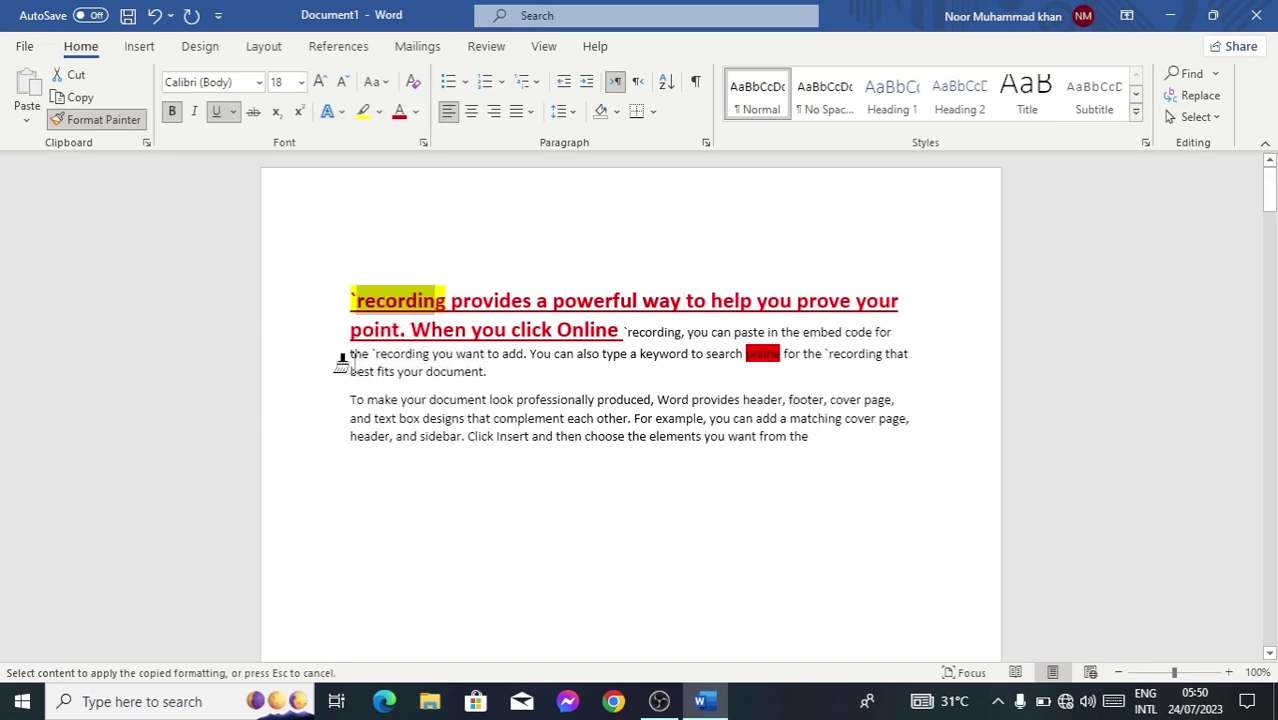
mouse_move(352, 355)
left_mouse_down()
mouse_move(893, 355)
mouse_move(915, 370)
left_mouse_up()
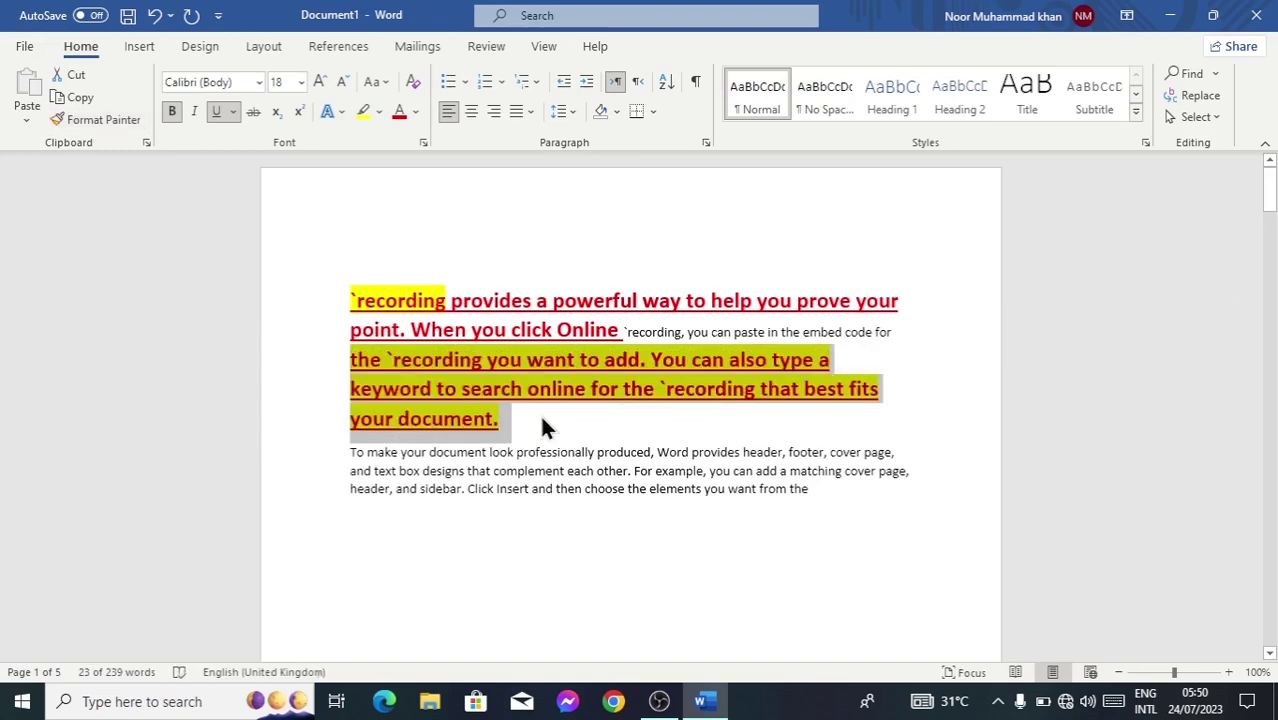
left_click(449, 390)
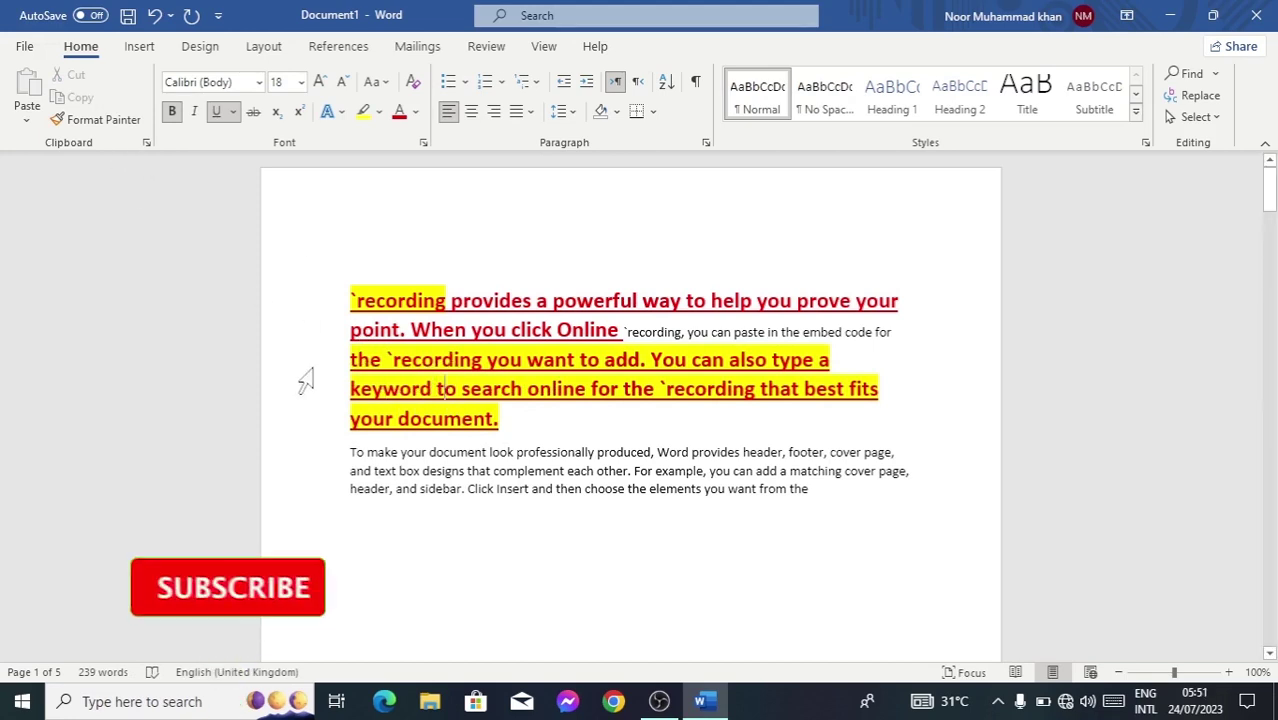
Step: Apply the highlighted red formatting with Format Painter to the second paragraph's text through "cover page," and to the first paragraph's first line
left_click_drag(351, 360, 537, 384)
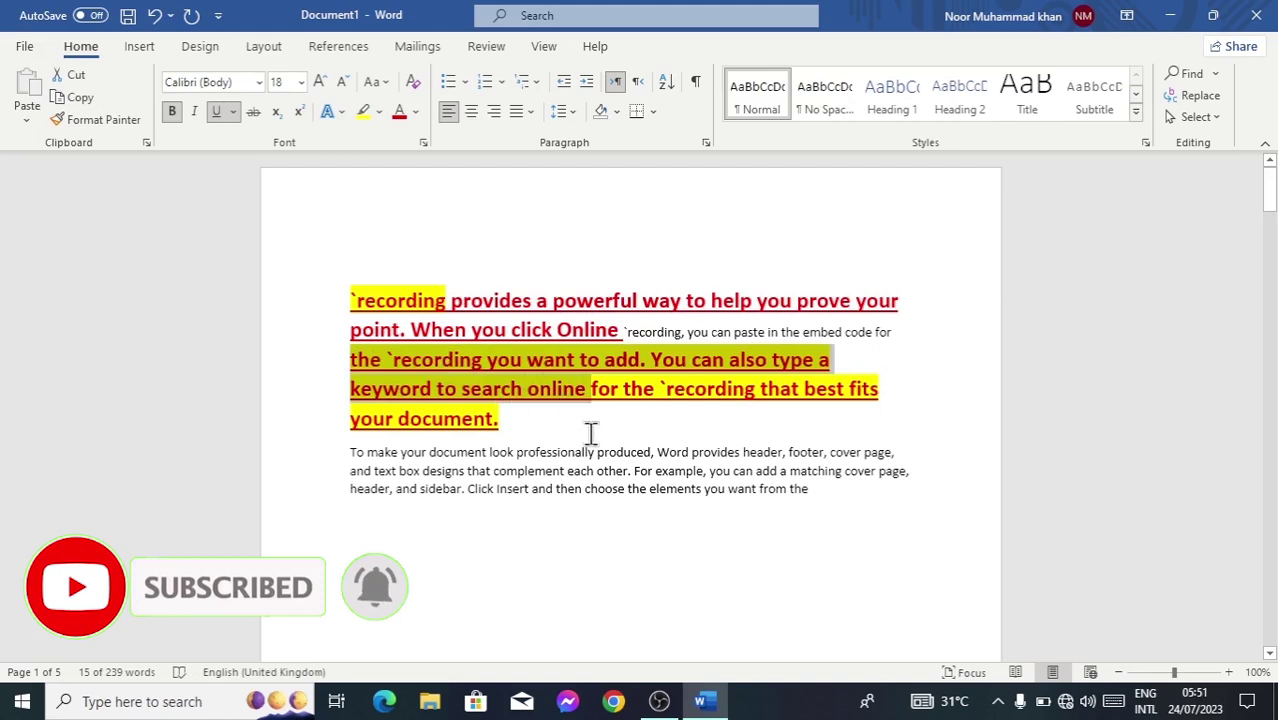
left_click(102, 116)
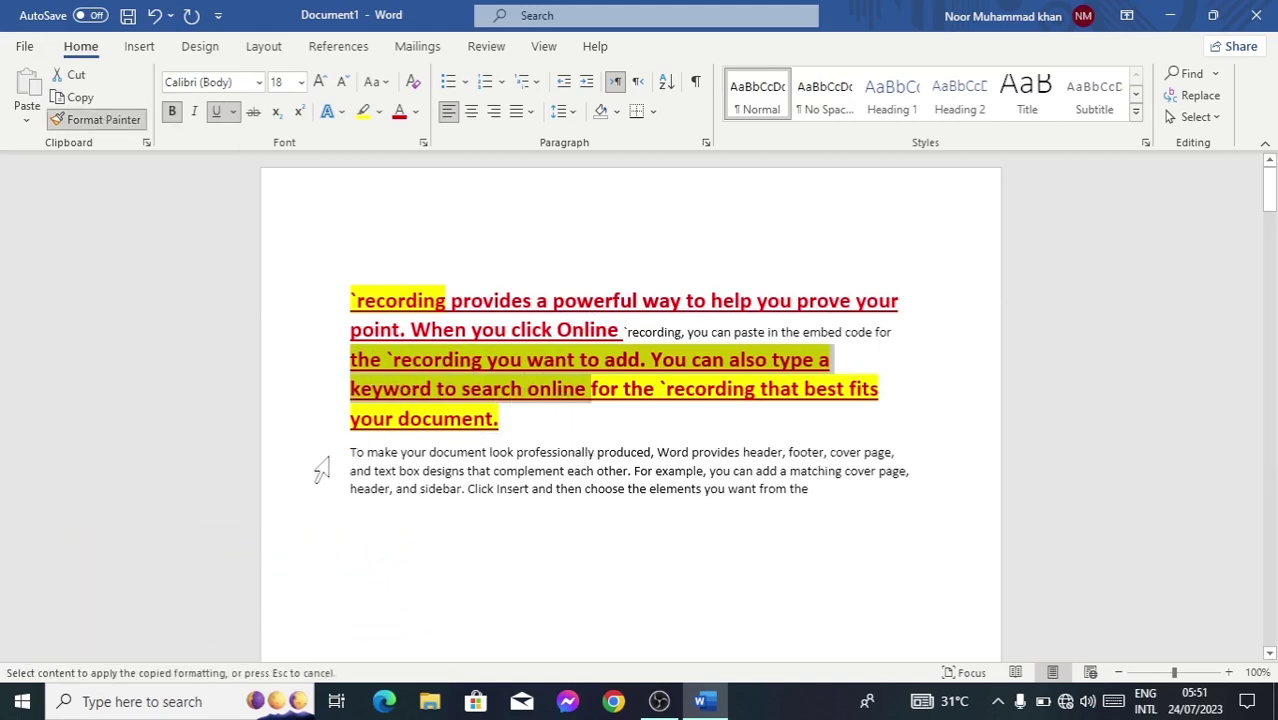
left_click_drag(352, 451, 904, 445)
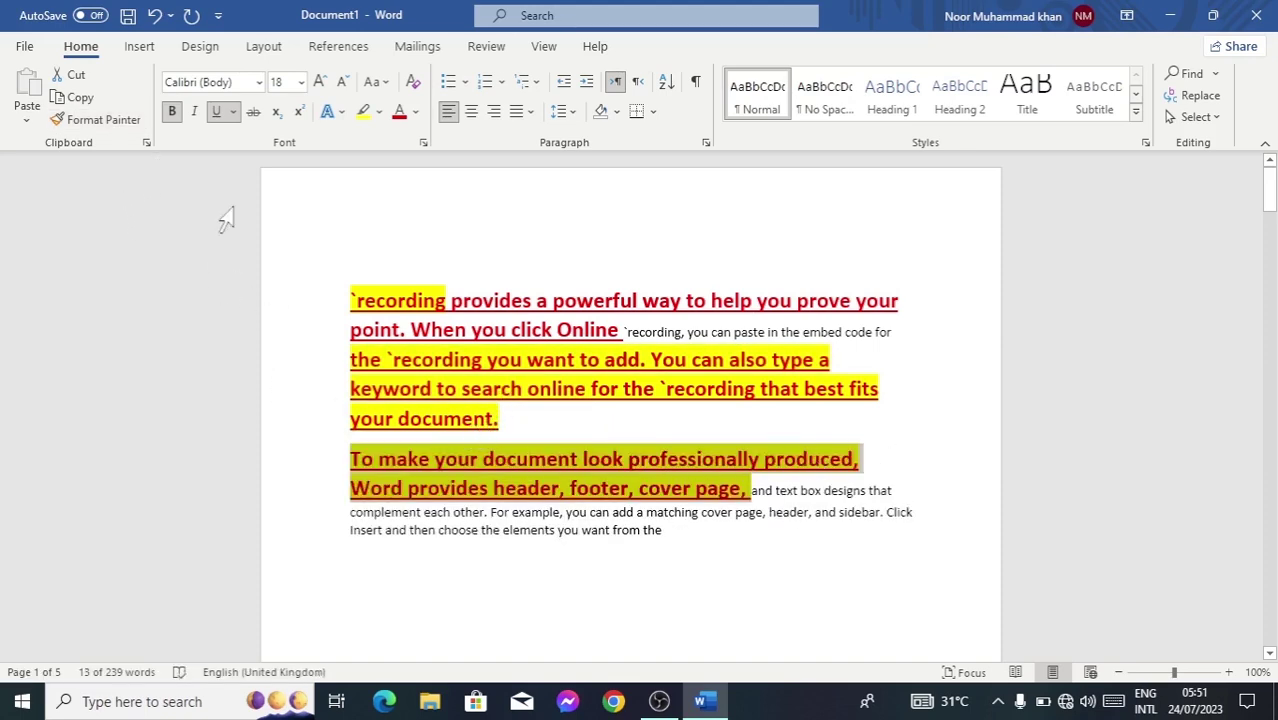
left_click(110, 120)
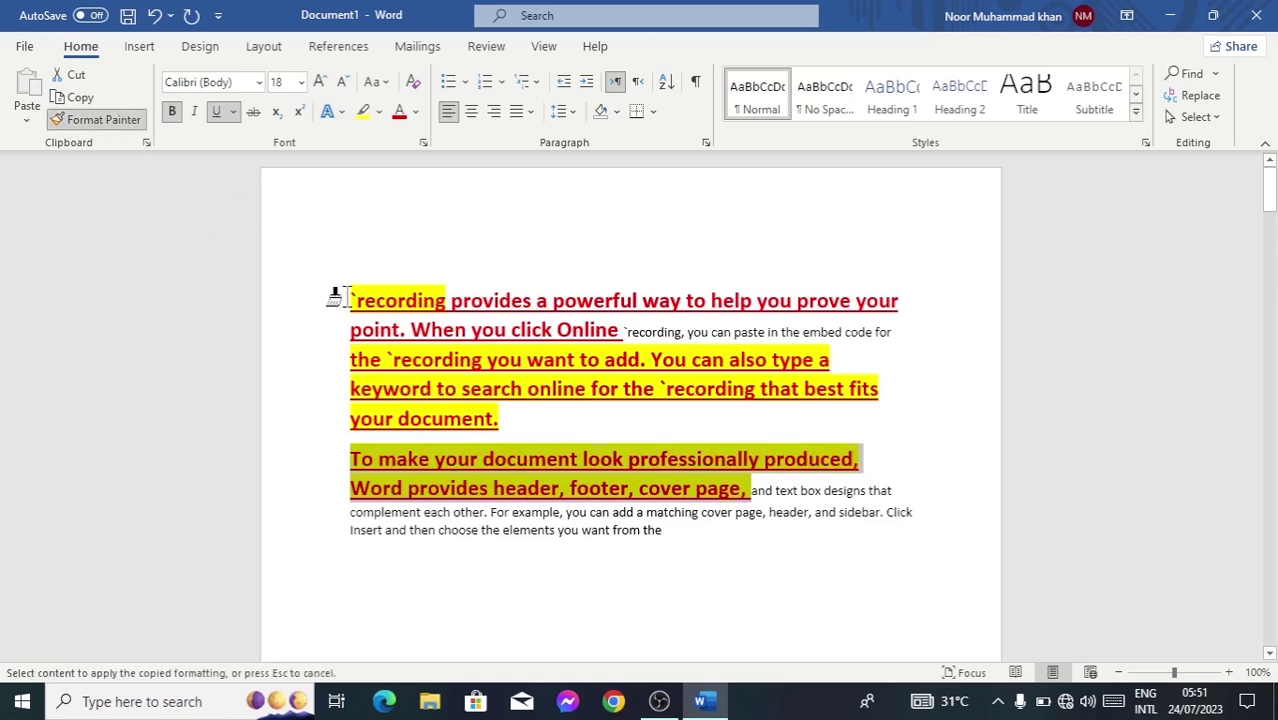
left_click_drag(345, 299, 890, 300)
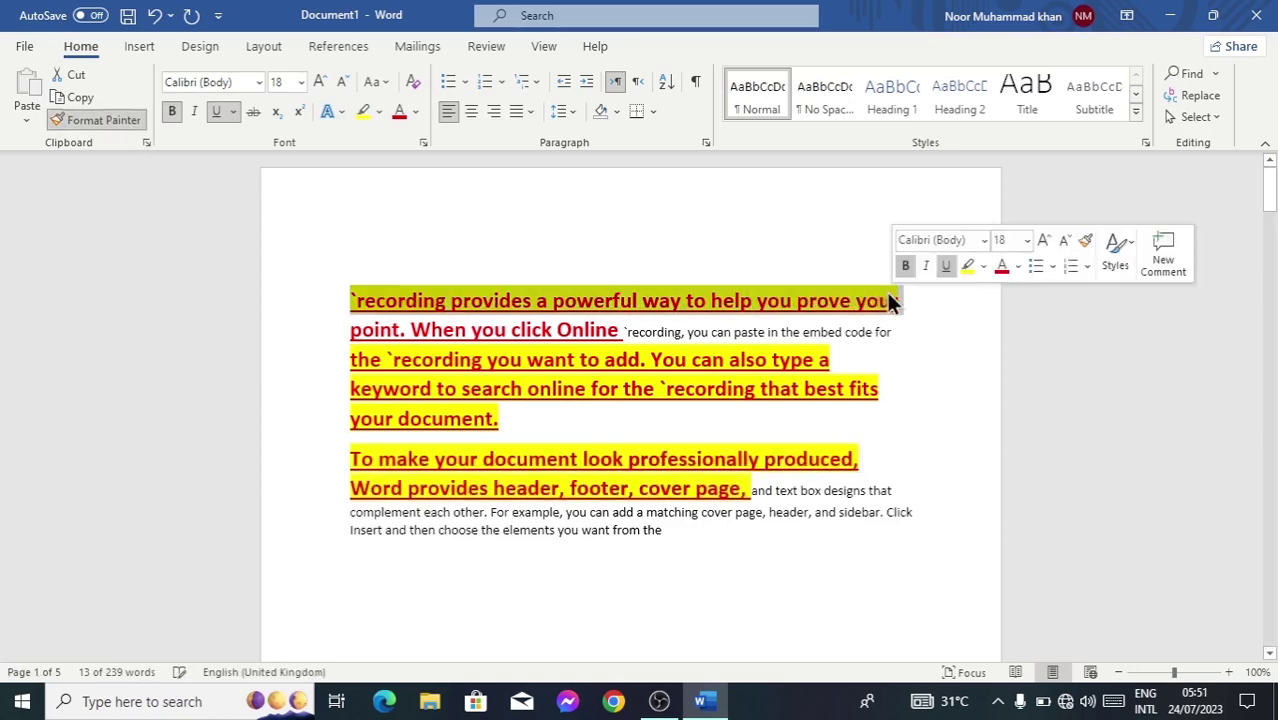
left_click(526, 302)
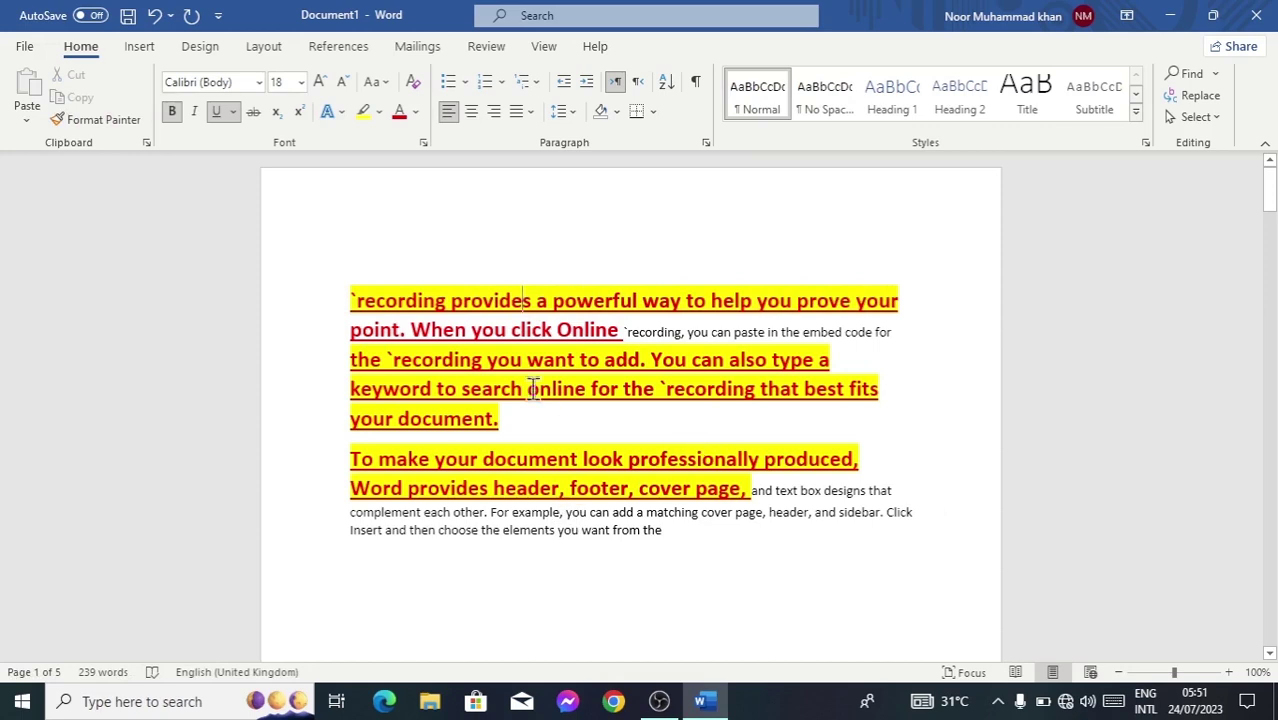
Step: Select part of the highlighted text in the second paragraph and extend the selection to all text with similar formatting
left_click_drag(353, 300, 856, 294)
left_click_drag(445, 367, 775, 372)
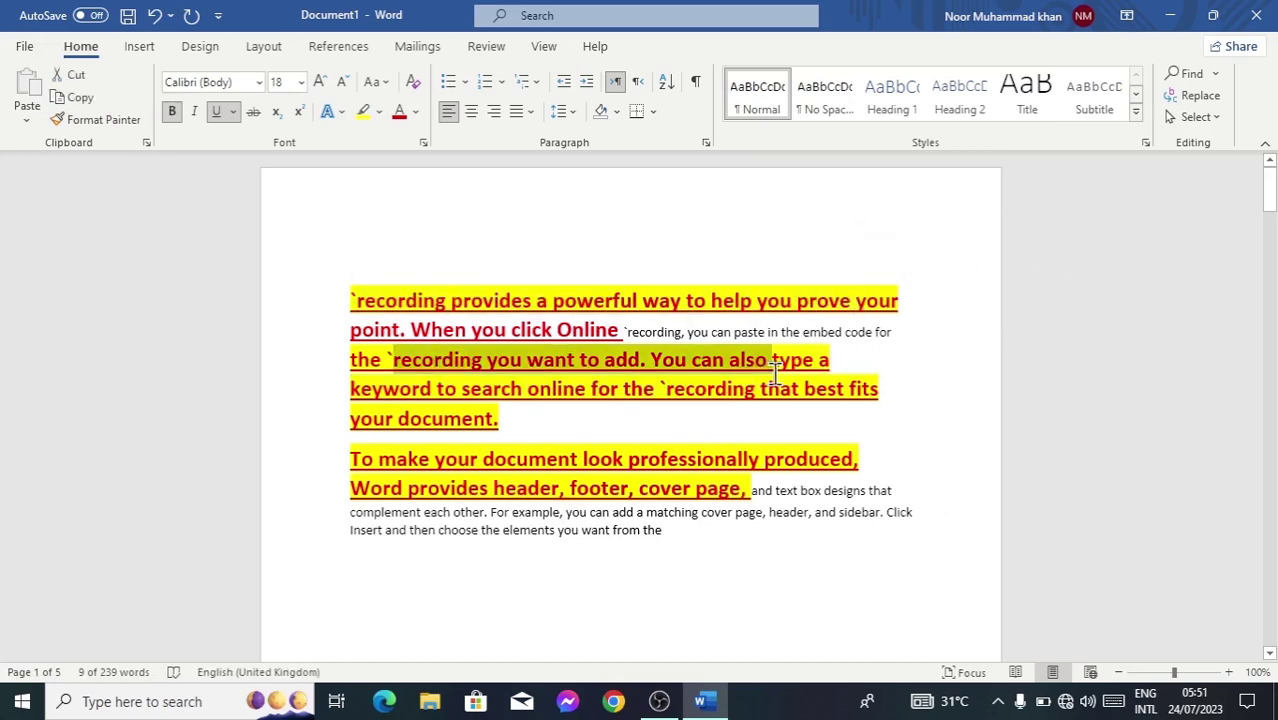
left_click_drag(440, 459, 745, 490)
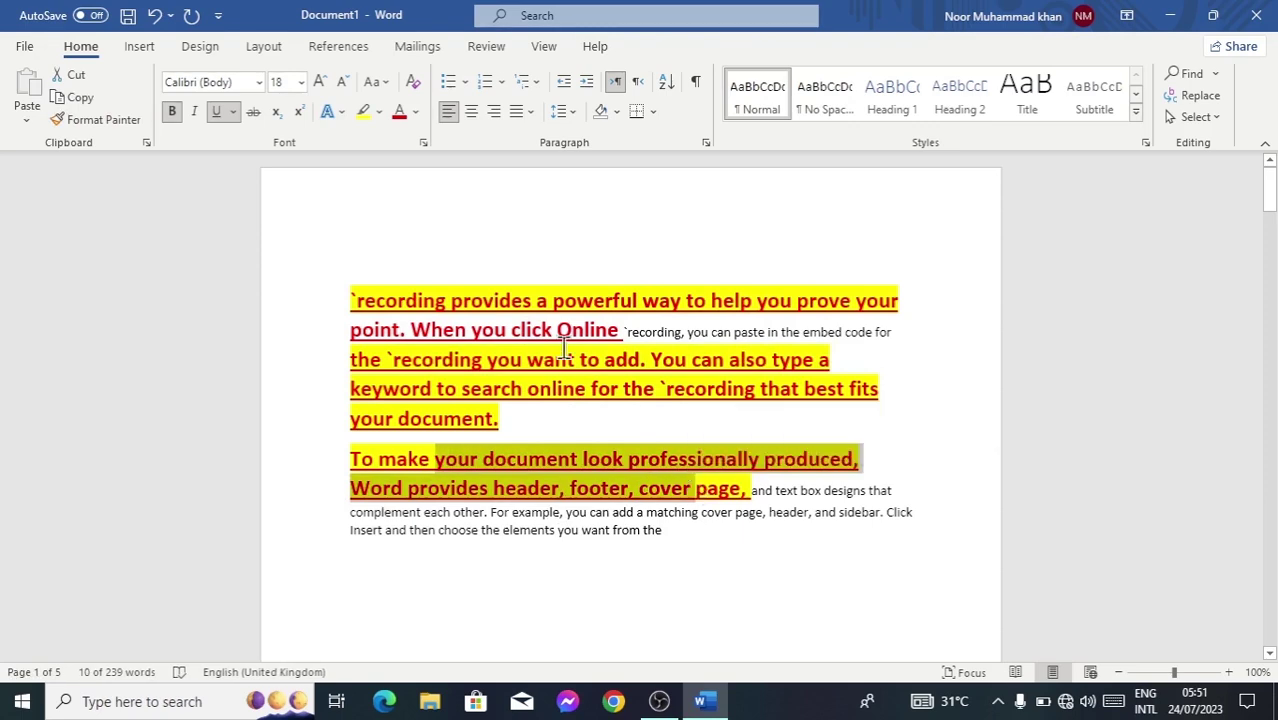
left_click(1212, 117)
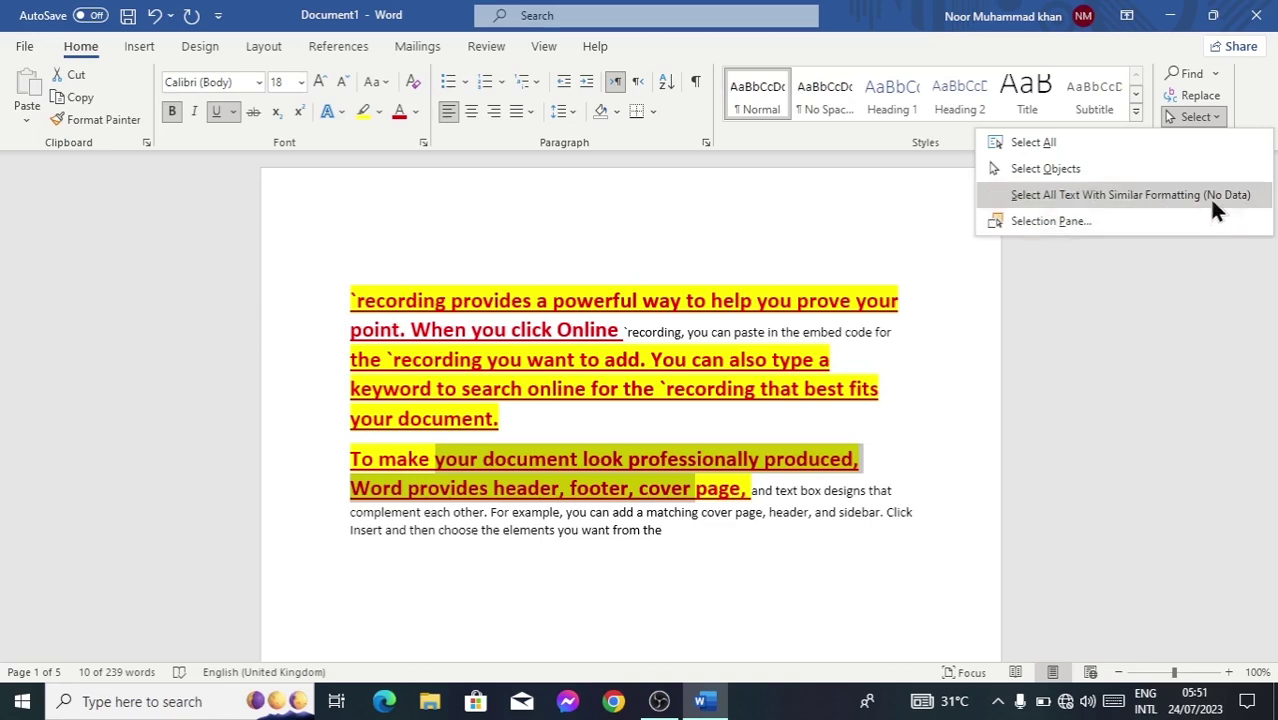
left_click(1070, 202)
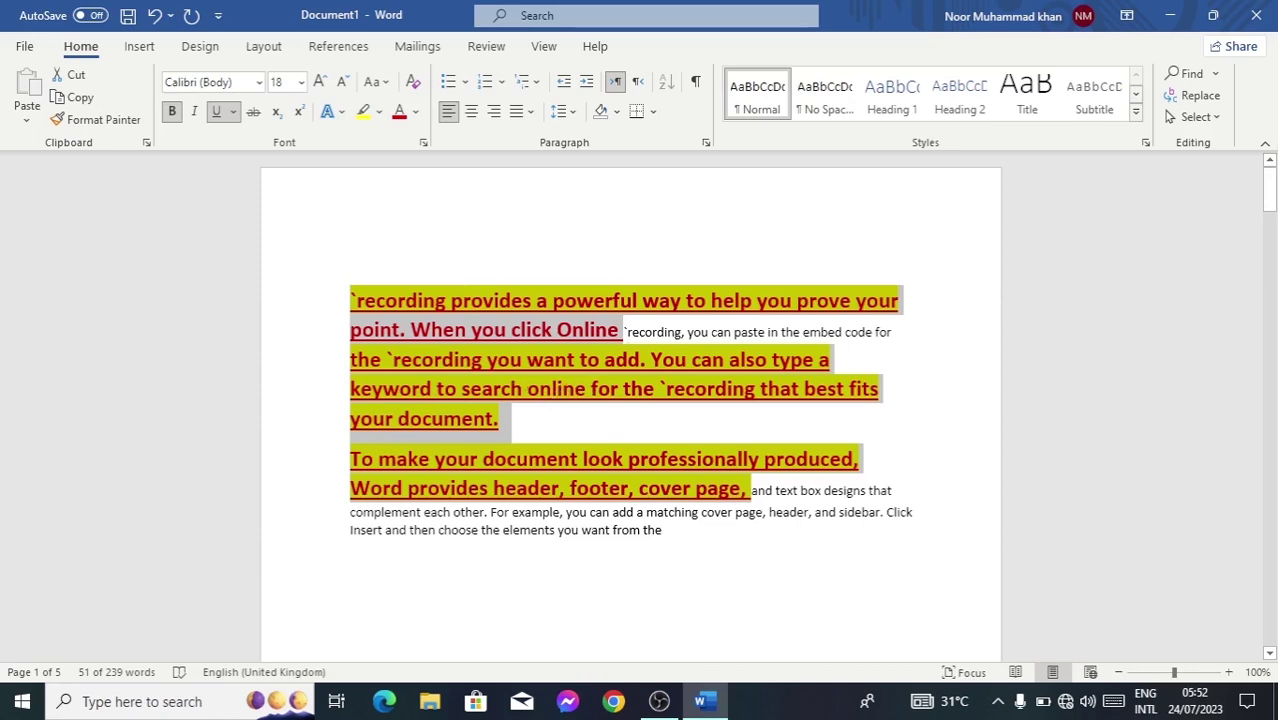
Step: Clear the similar-formatting text selection and display the Selection Pane
left_click(1195, 117)
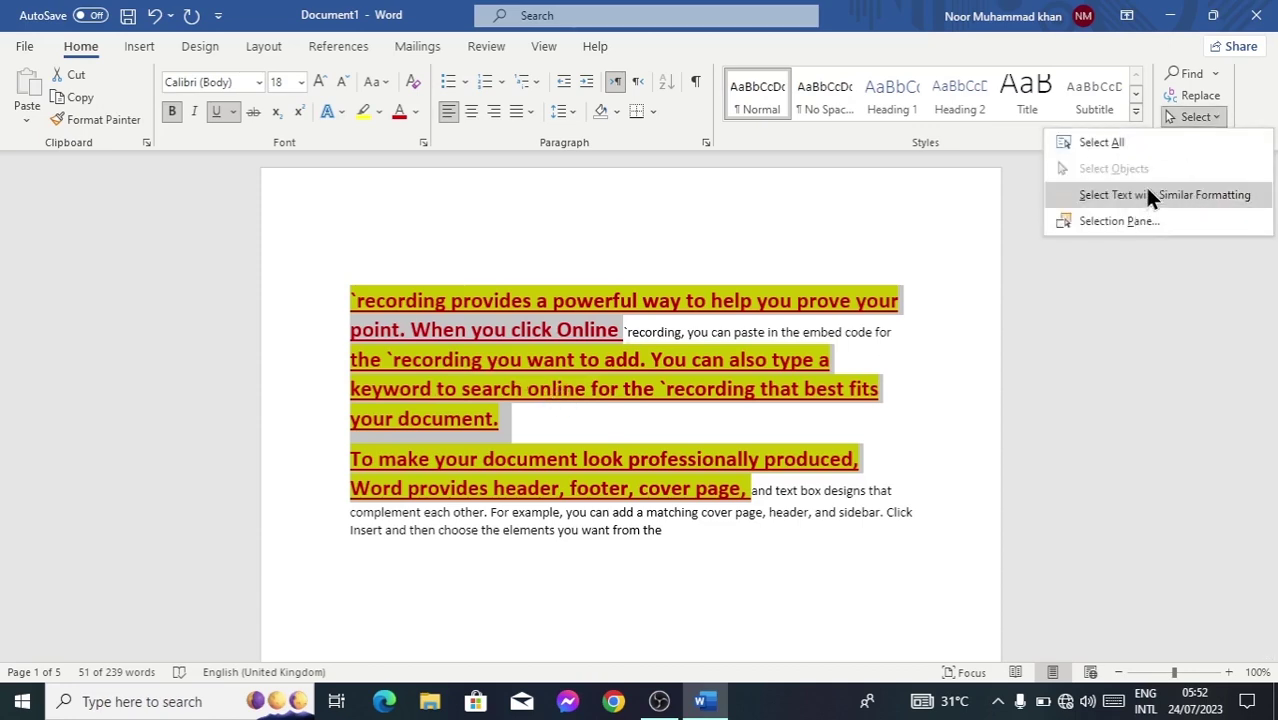
left_click(800, 333)
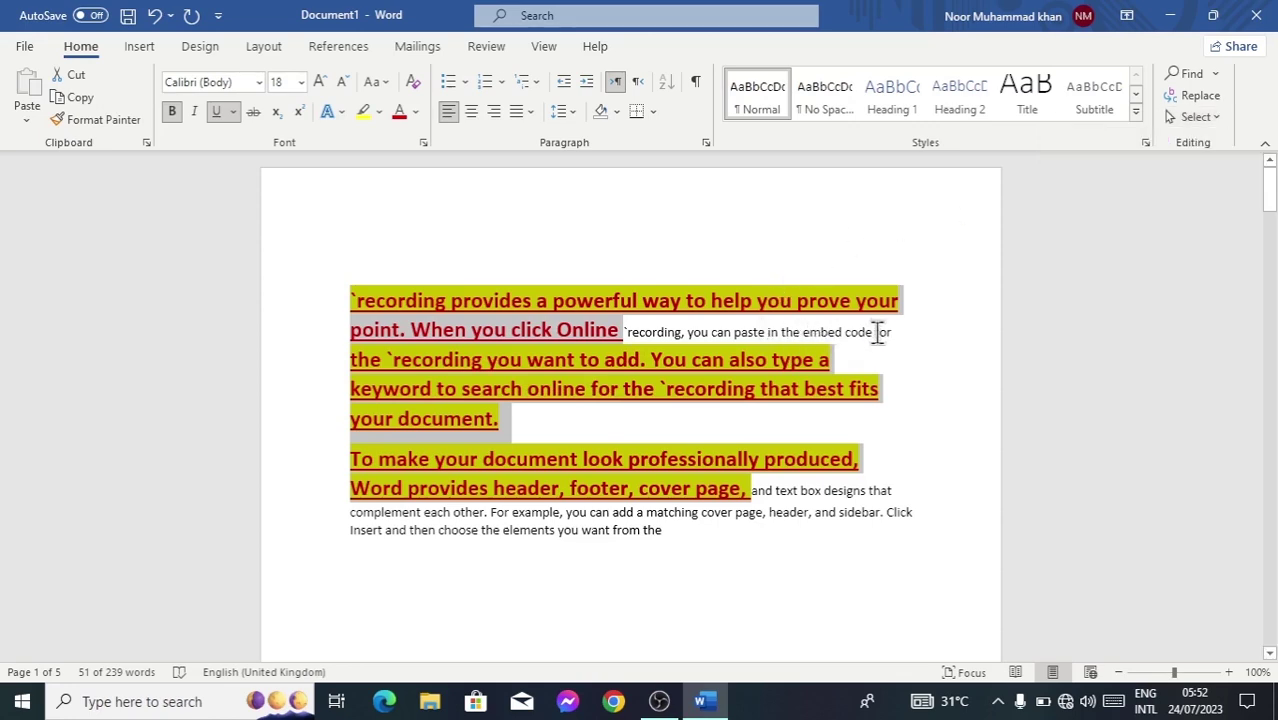
left_click(843, 358)
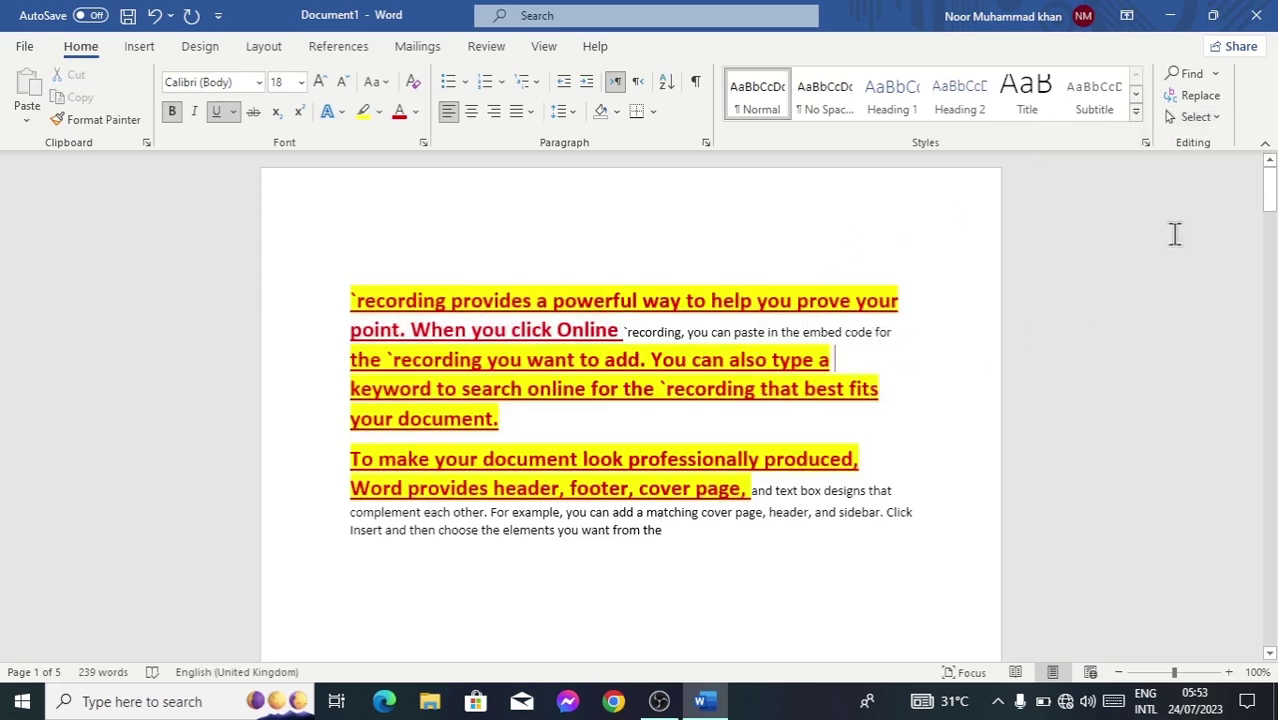
left_click(1204, 118)
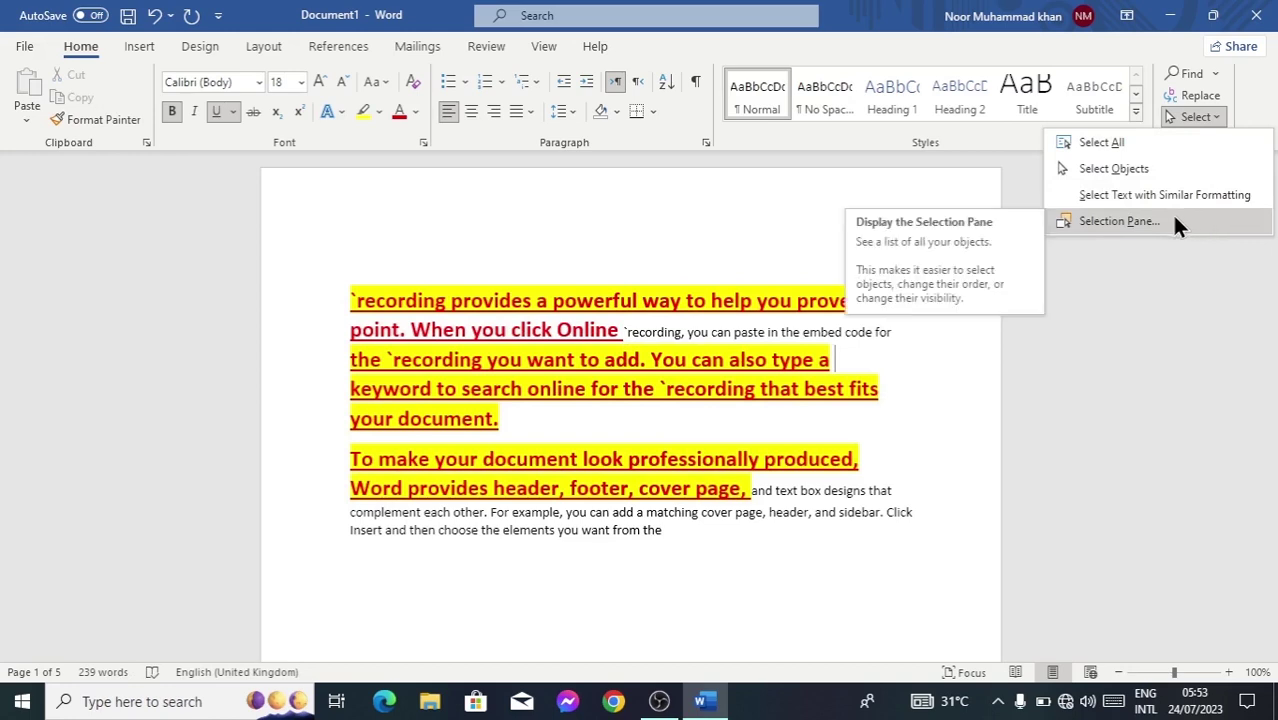
left_click(1127, 224)
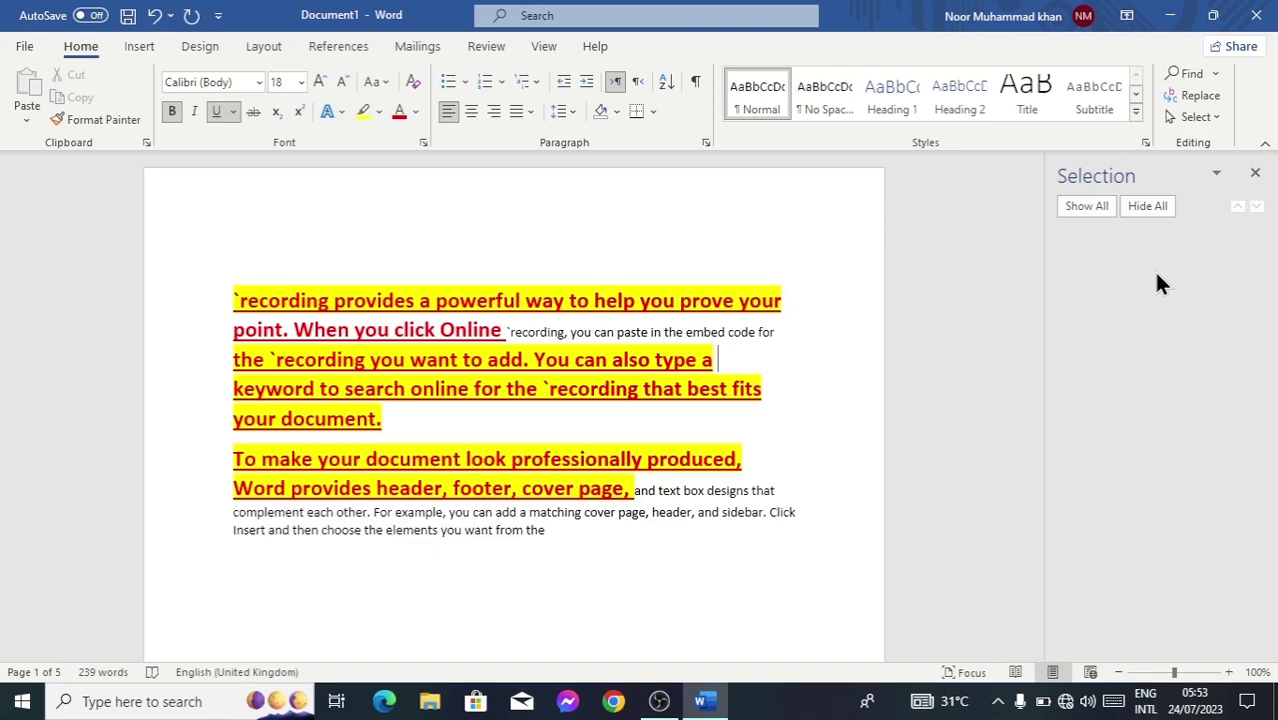
Step: Draw a rectangle about 7.1 cm high and 10 cm wide over the text's start and a rounded rectangle about 5.3 by 4.5 cm over its end
left_click(140, 47)
left_click(241, 73)
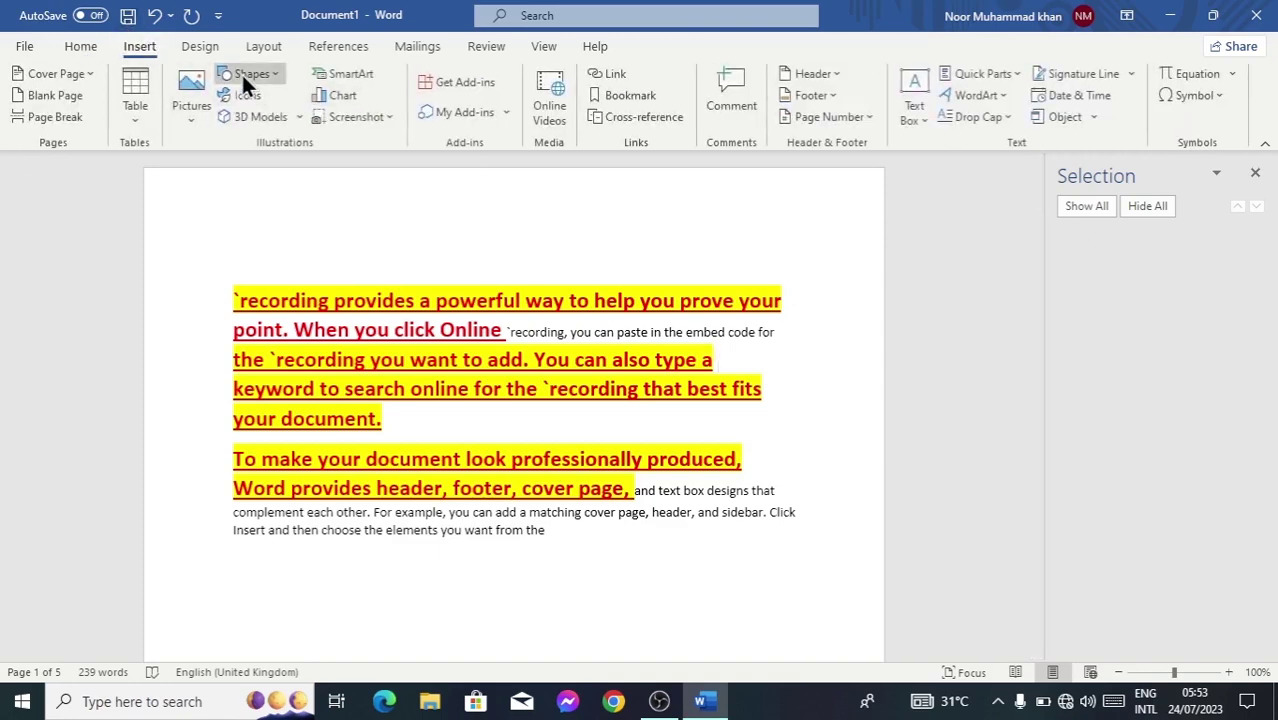
left_click(281, 123)
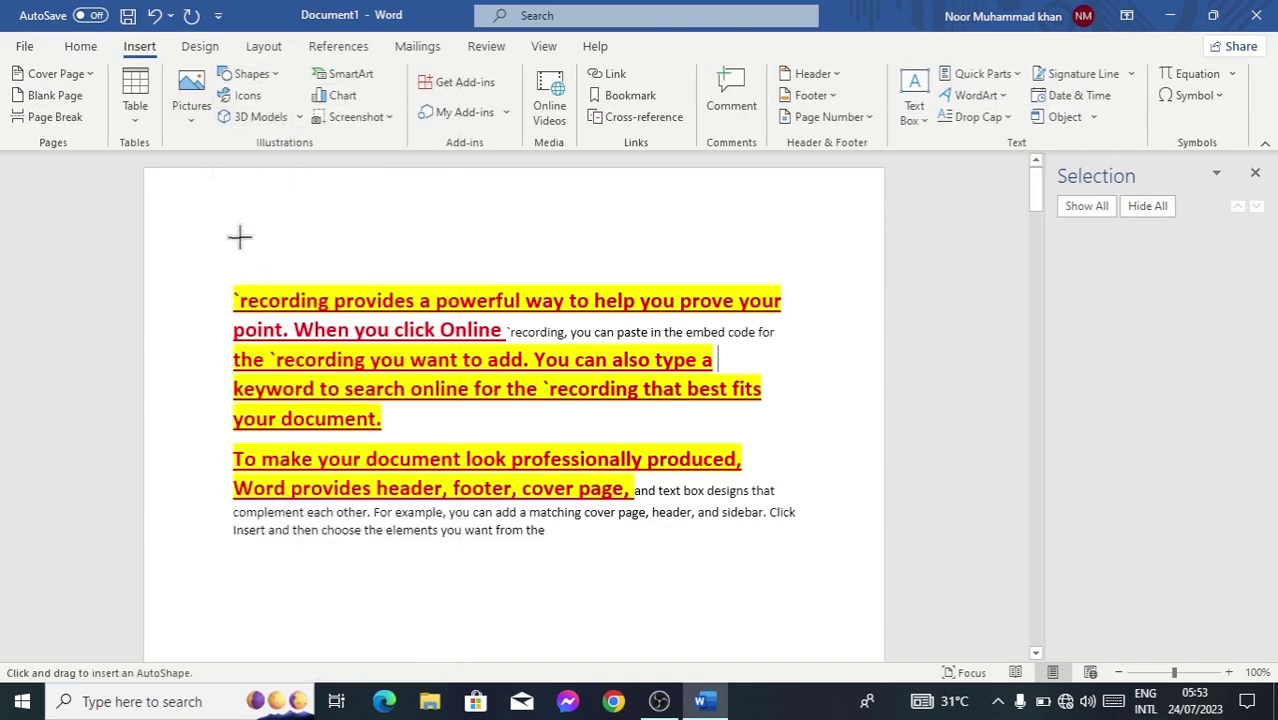
left_click_drag(233, 222, 588, 473)
left_click(112, 75)
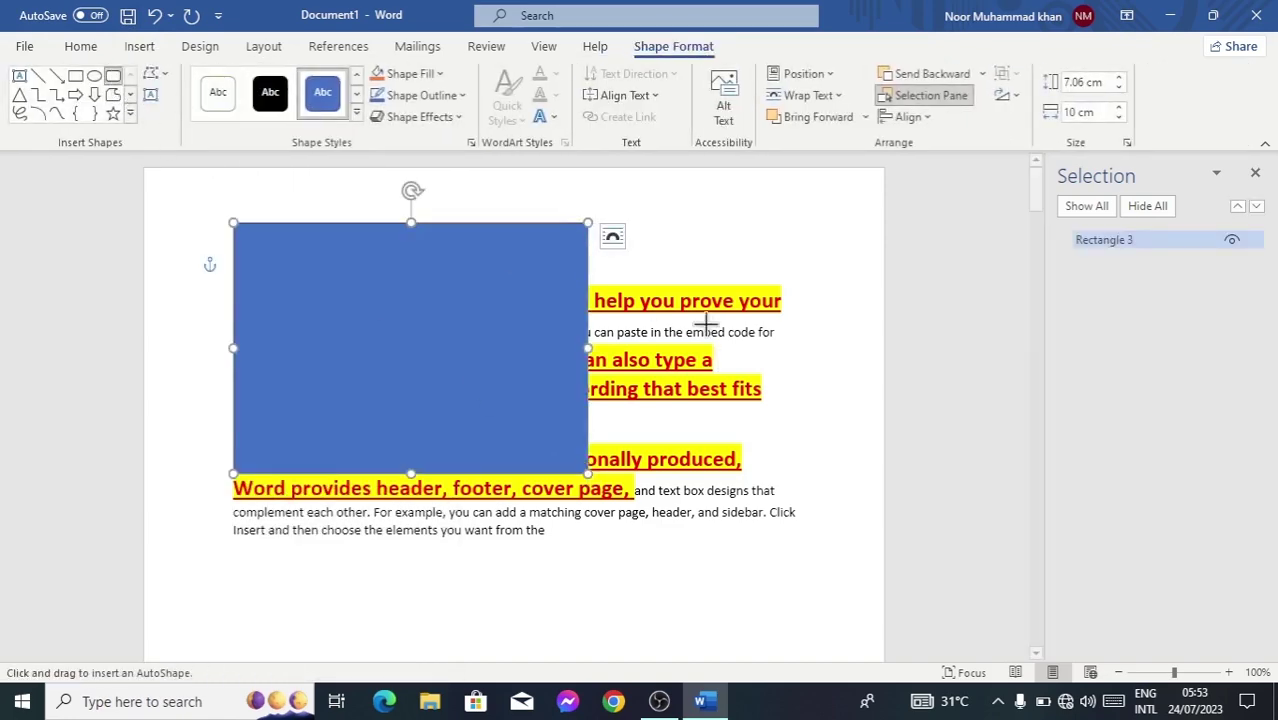
left_click_drag(688, 262, 846, 446)
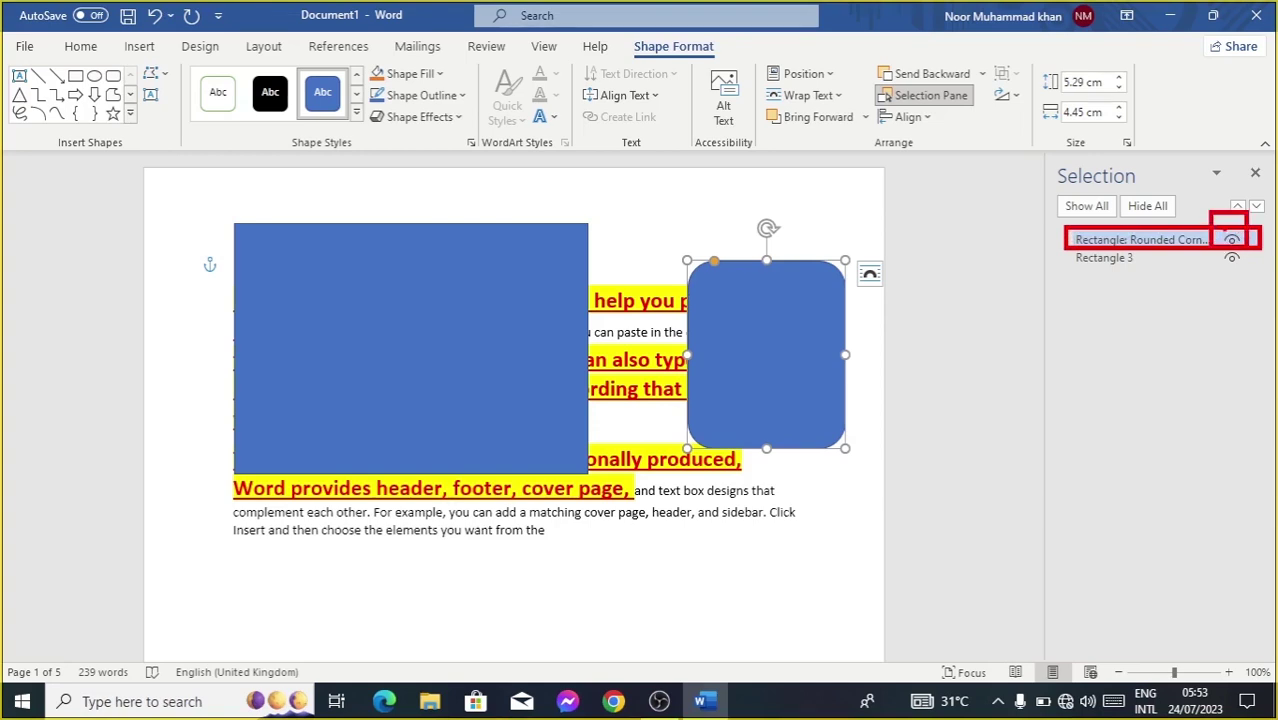
Step: Hide and show again first the rounded rectangle and then the plain rectangle using their visibility in the Selection Pane
left_click(1232, 246)
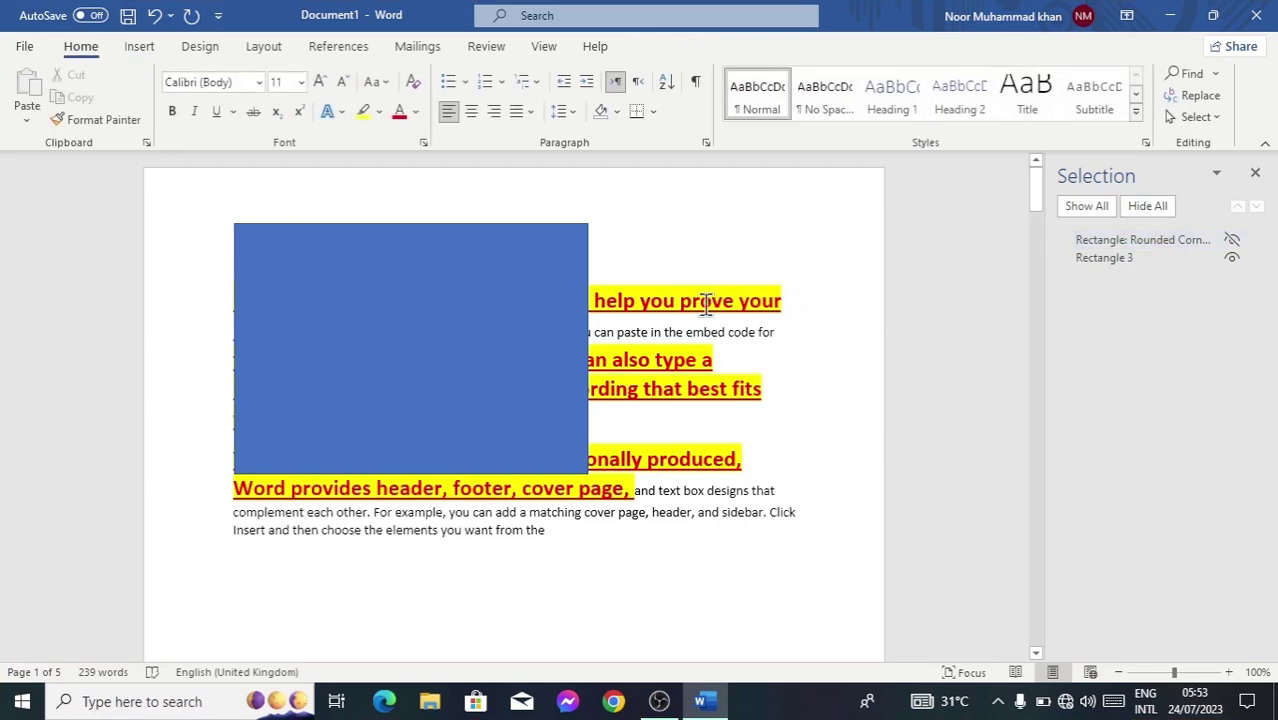
left_click(1231, 241)
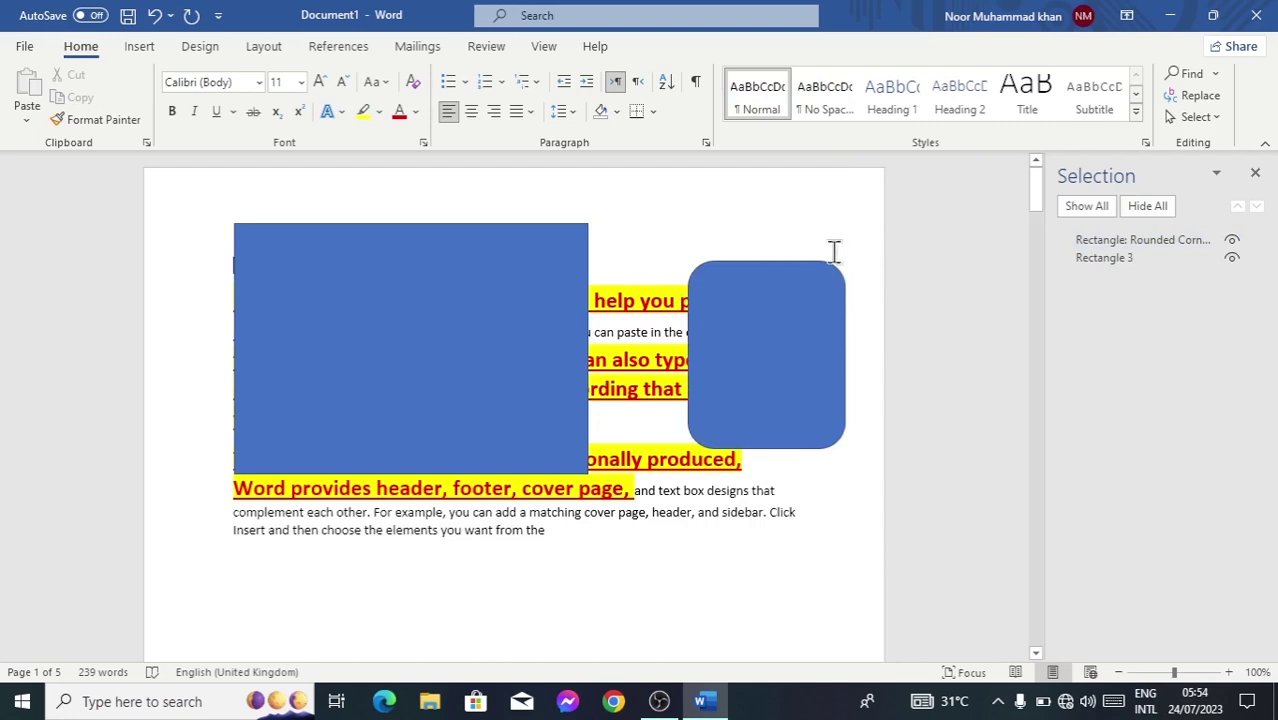
left_click(353, 372)
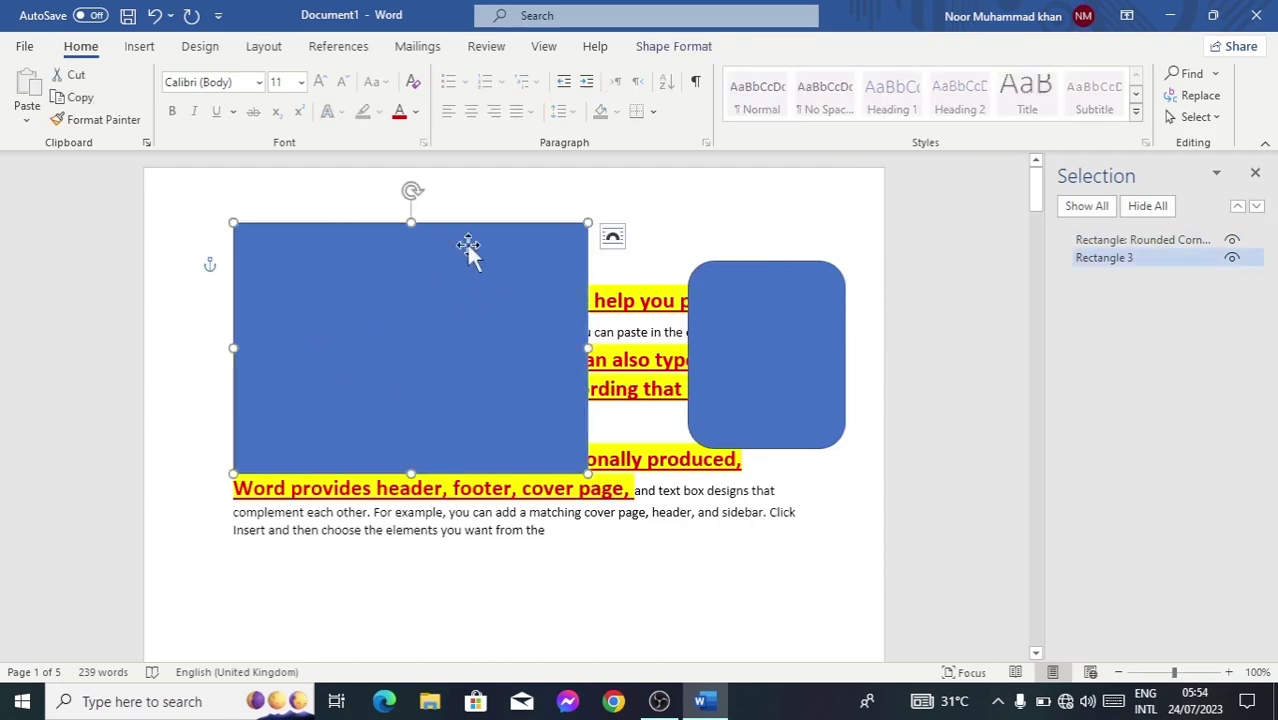
left_click(1231, 260)
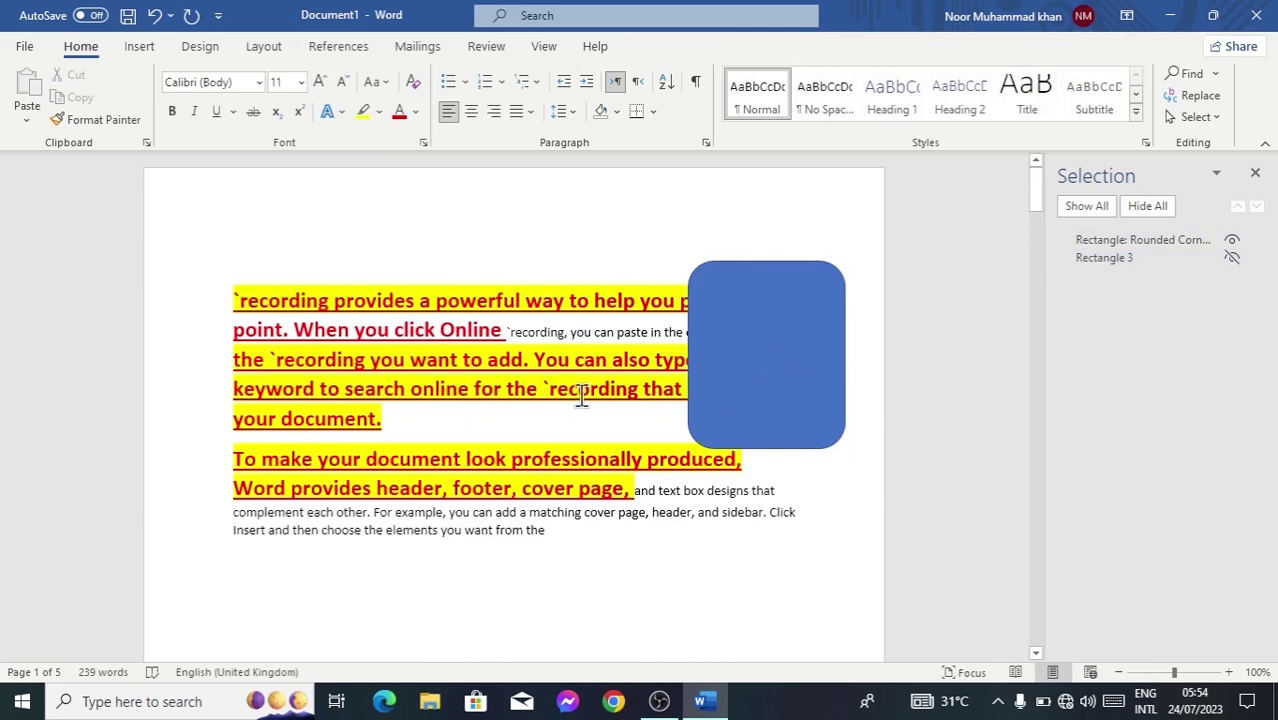
left_click(1231, 257)
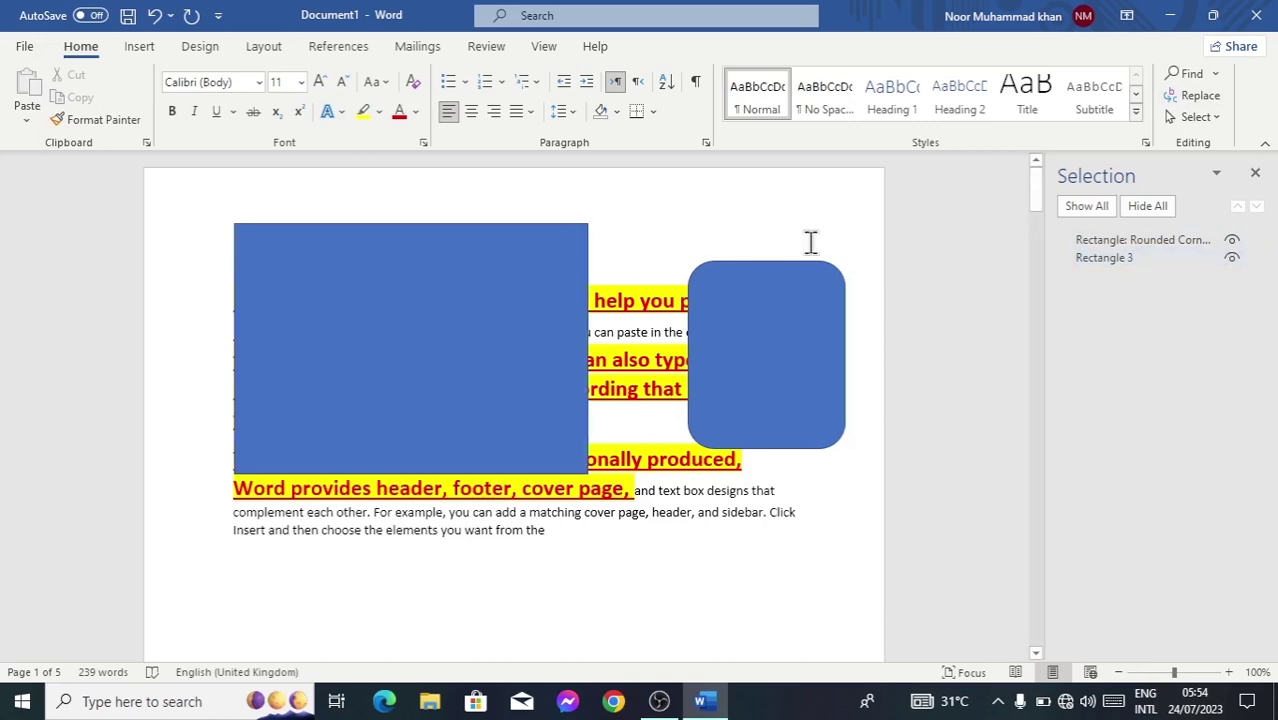